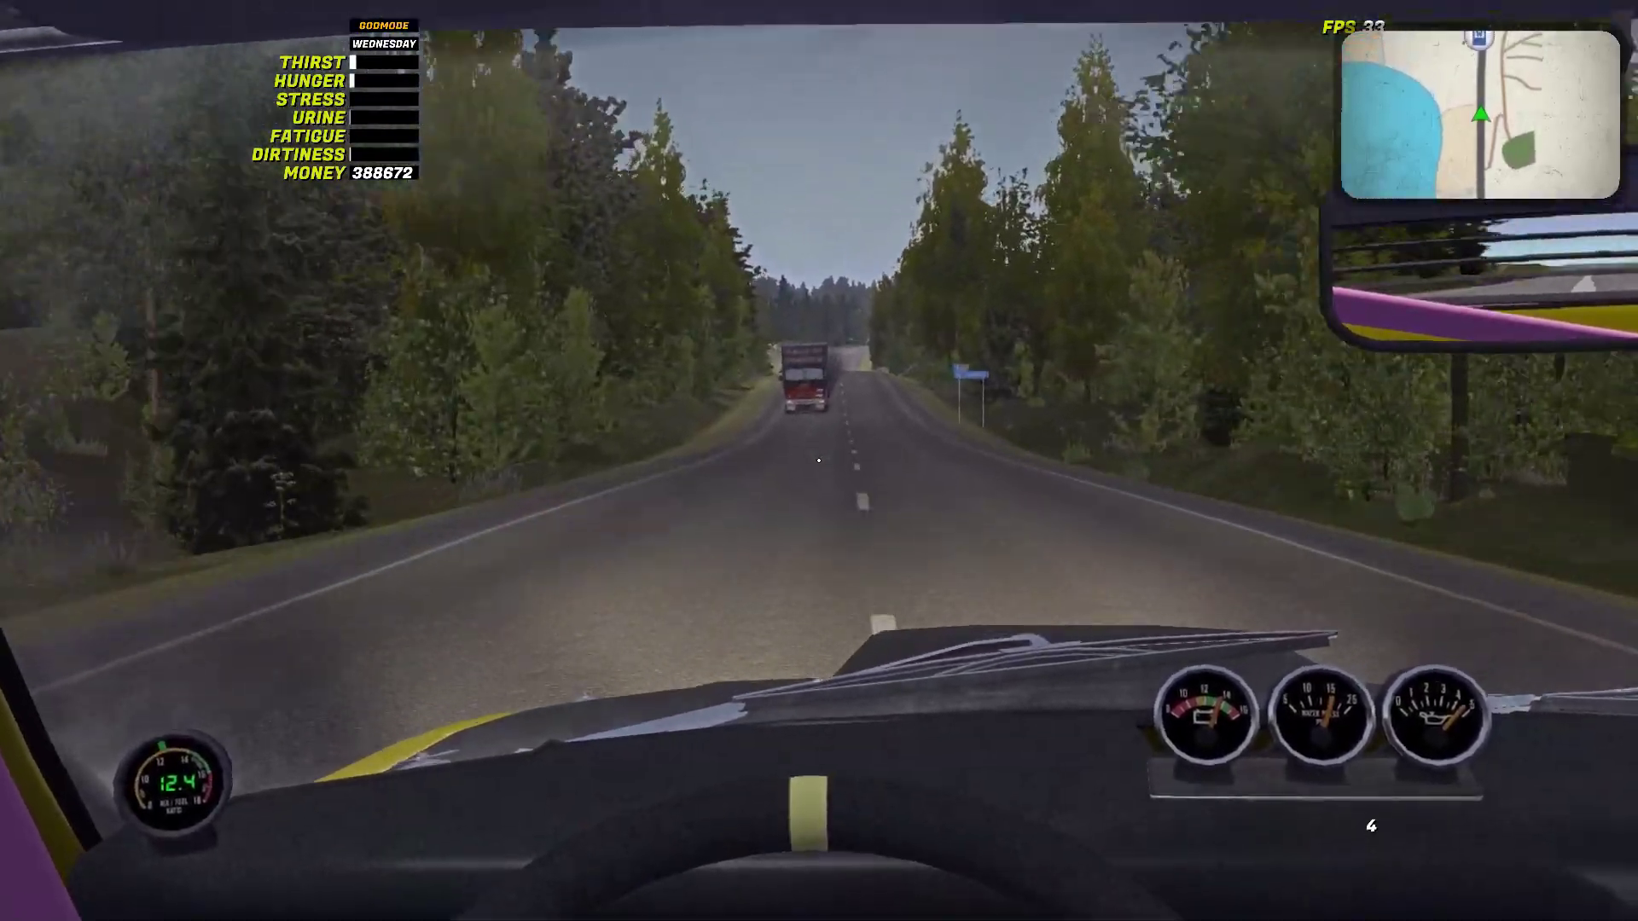
Step: Switch to the in-car camera and drive the rally car along the dirt road
{"action": "key", "text": "c"}
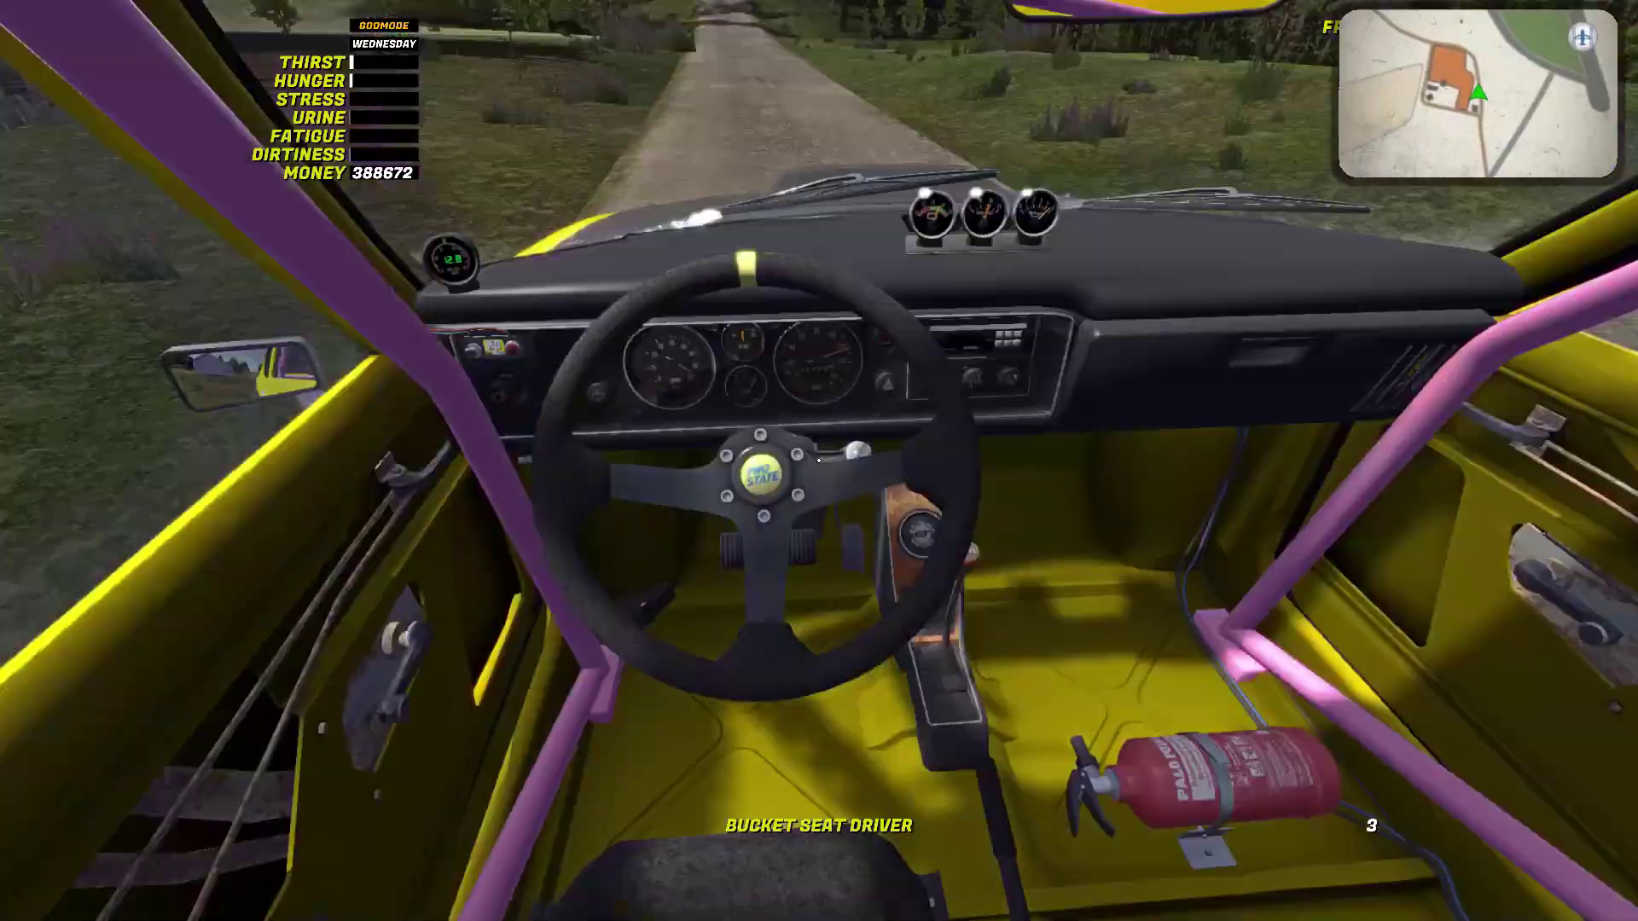
{"action": "key", "text": "a"}
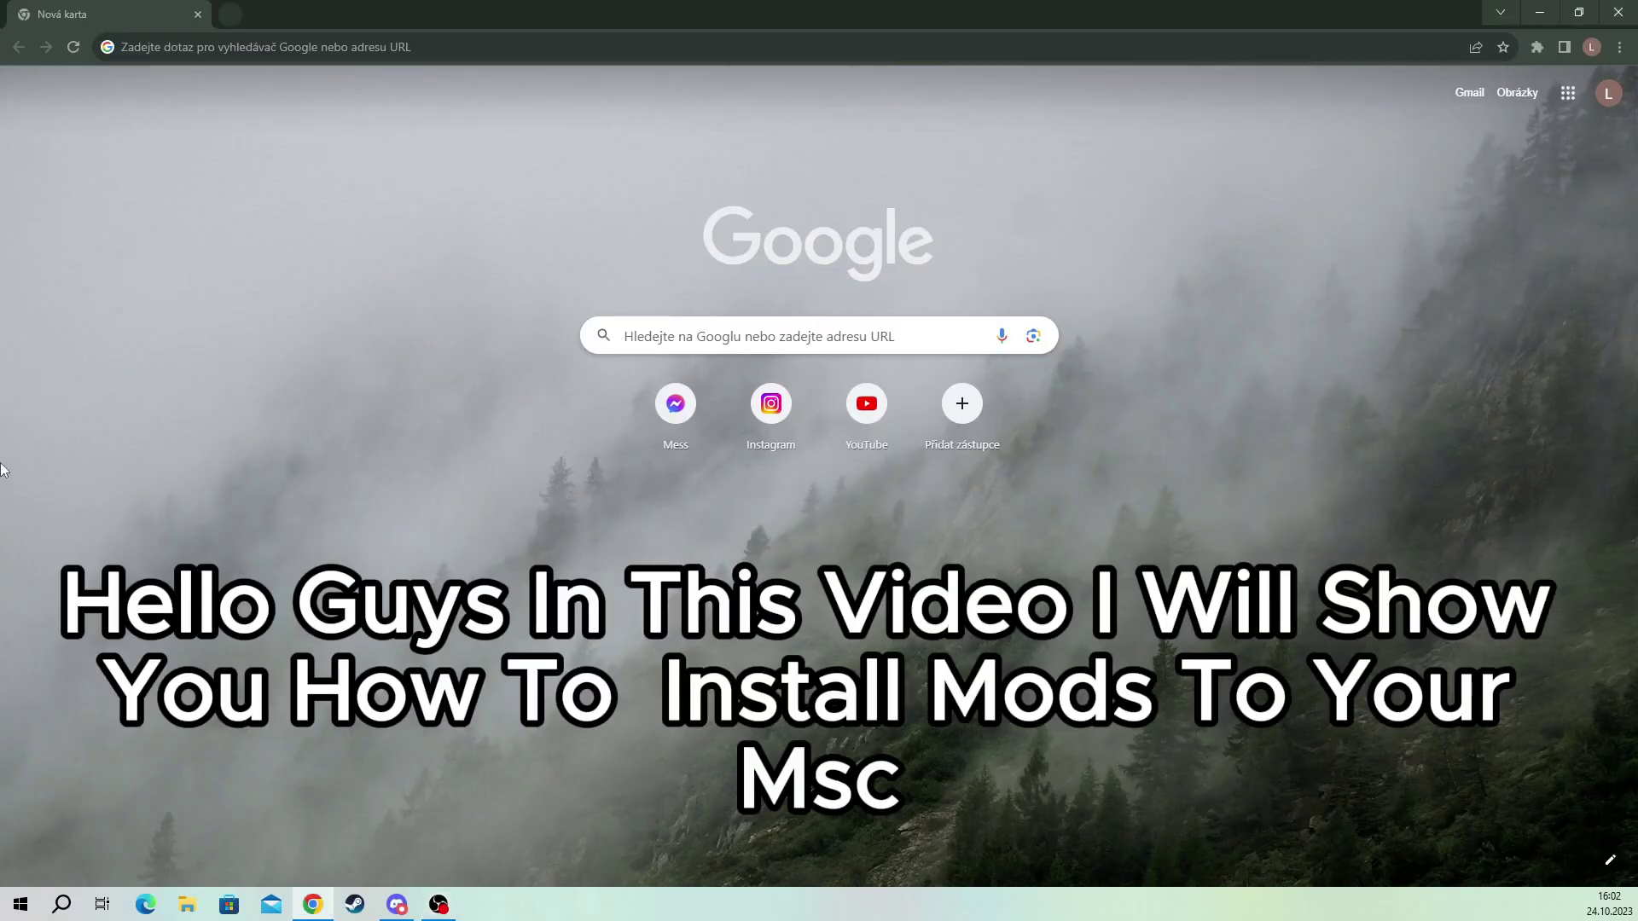
Step: Load nexusmods.com from the address bar
{"action": "left_click", "coordinate": [249, 53]}
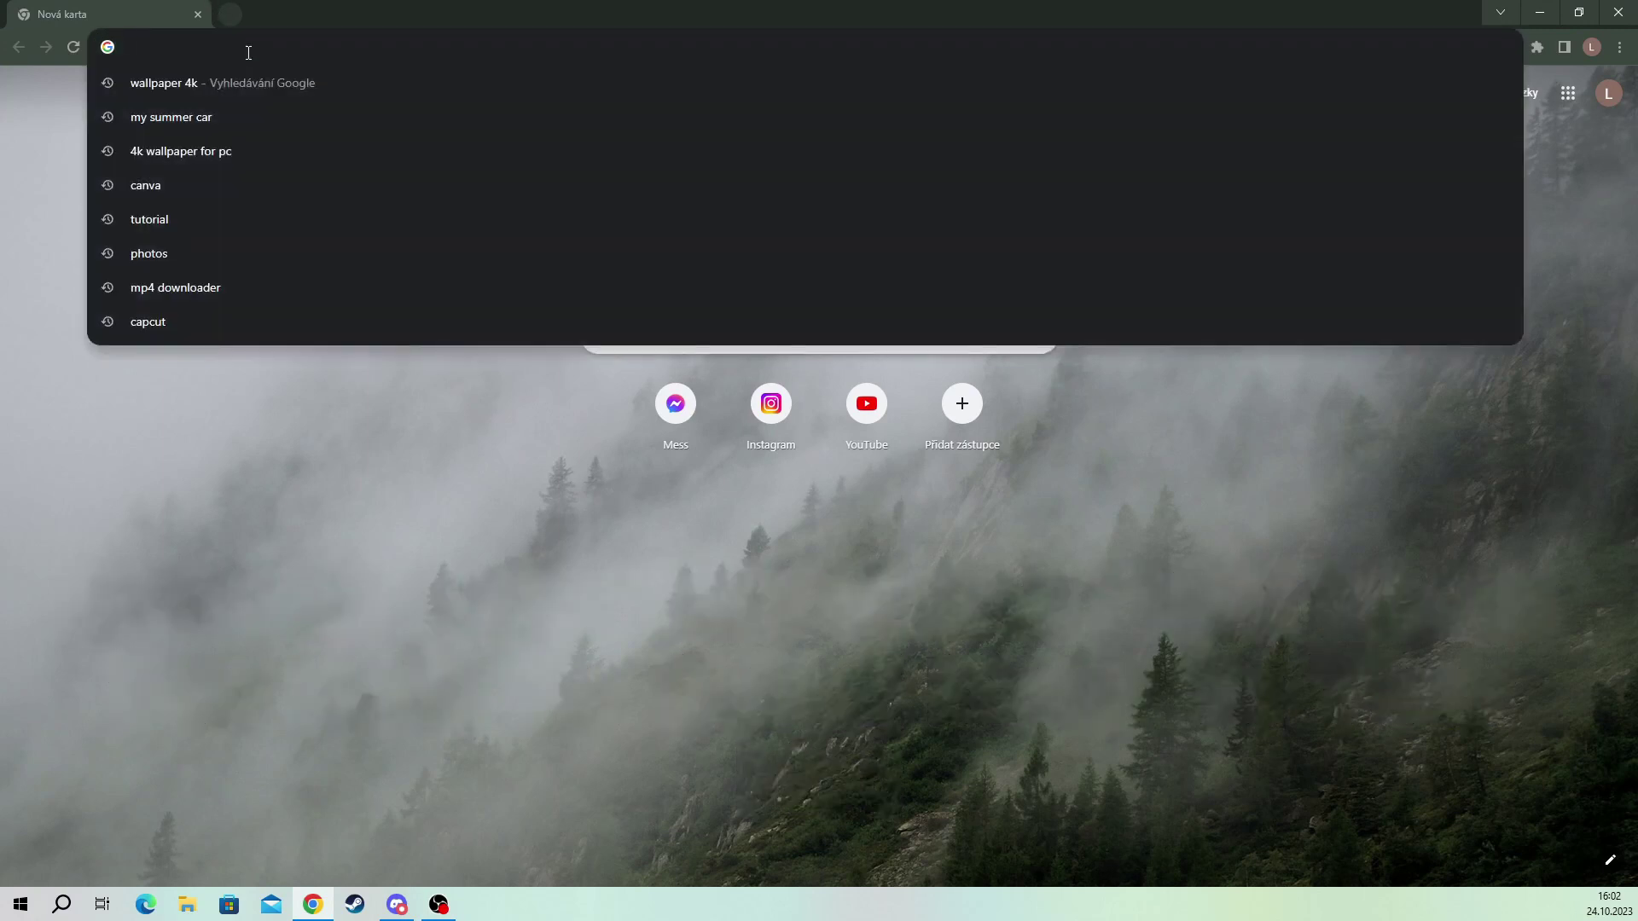
{"action": "type", "text": "nexusmods.com"}
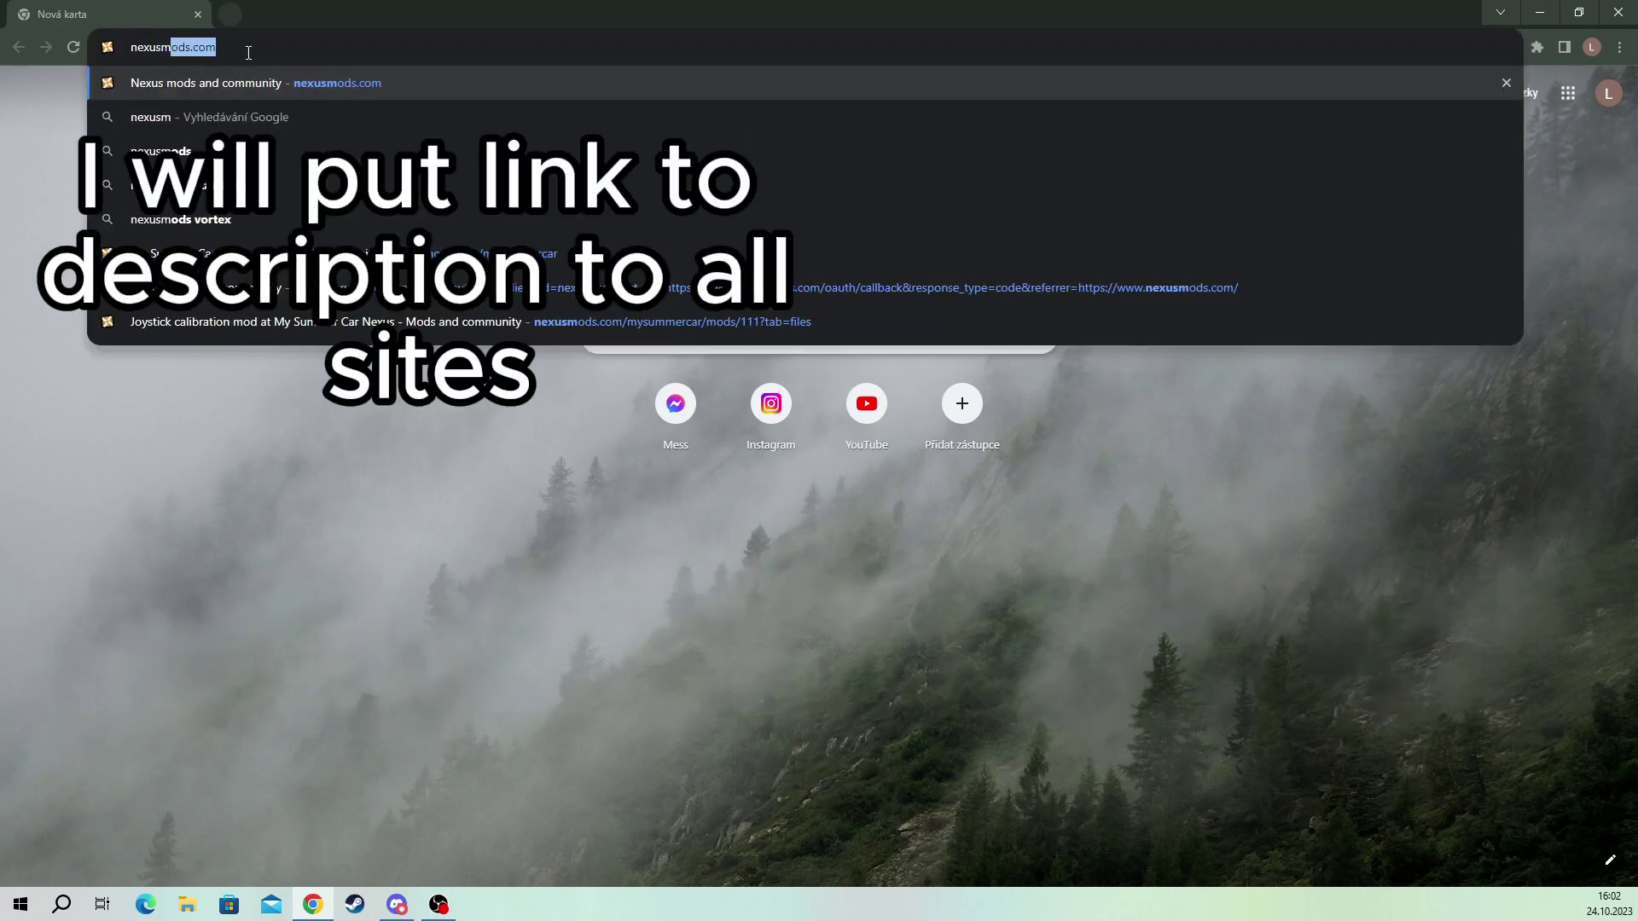
{"action": "key", "text": "Delete"}
{"action": "key", "text": "Return"}
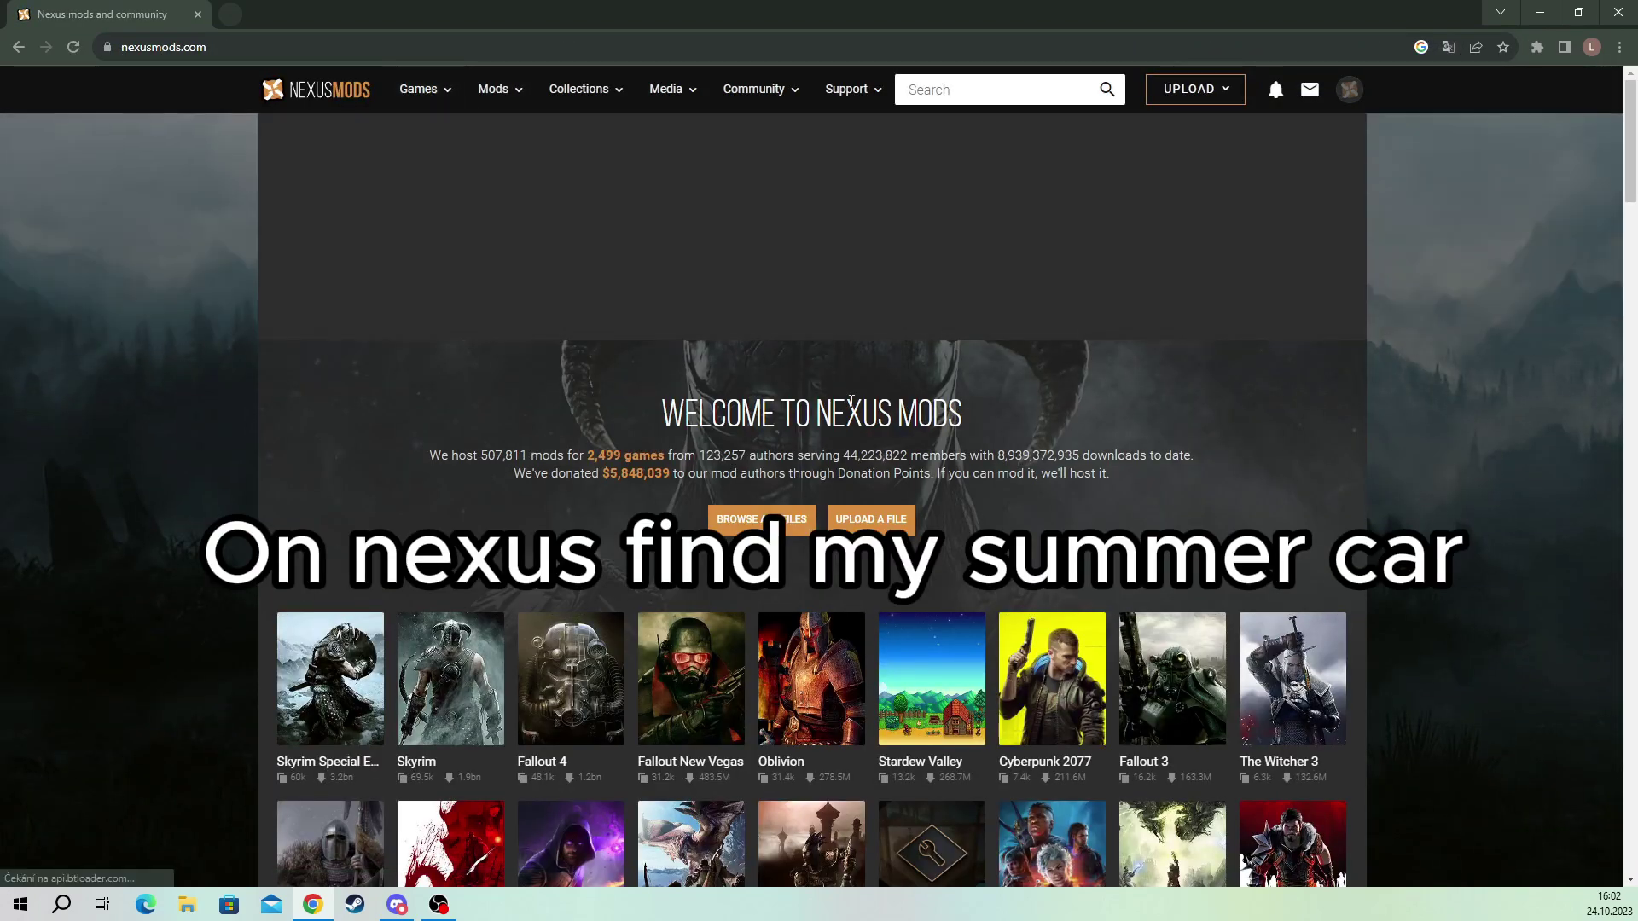
{"action": "scroll", "coordinate": [888, 341], "scroll_direction": "down", "scroll_amount": 2}
{"action": "scroll", "coordinate": [840, 384], "scroll_direction": "down", "scroll_amount": 2}
Step: Show all Nexus Mods games and filter the list by name for My summer car
{"action": "left_click", "coordinate": [847, 662]}
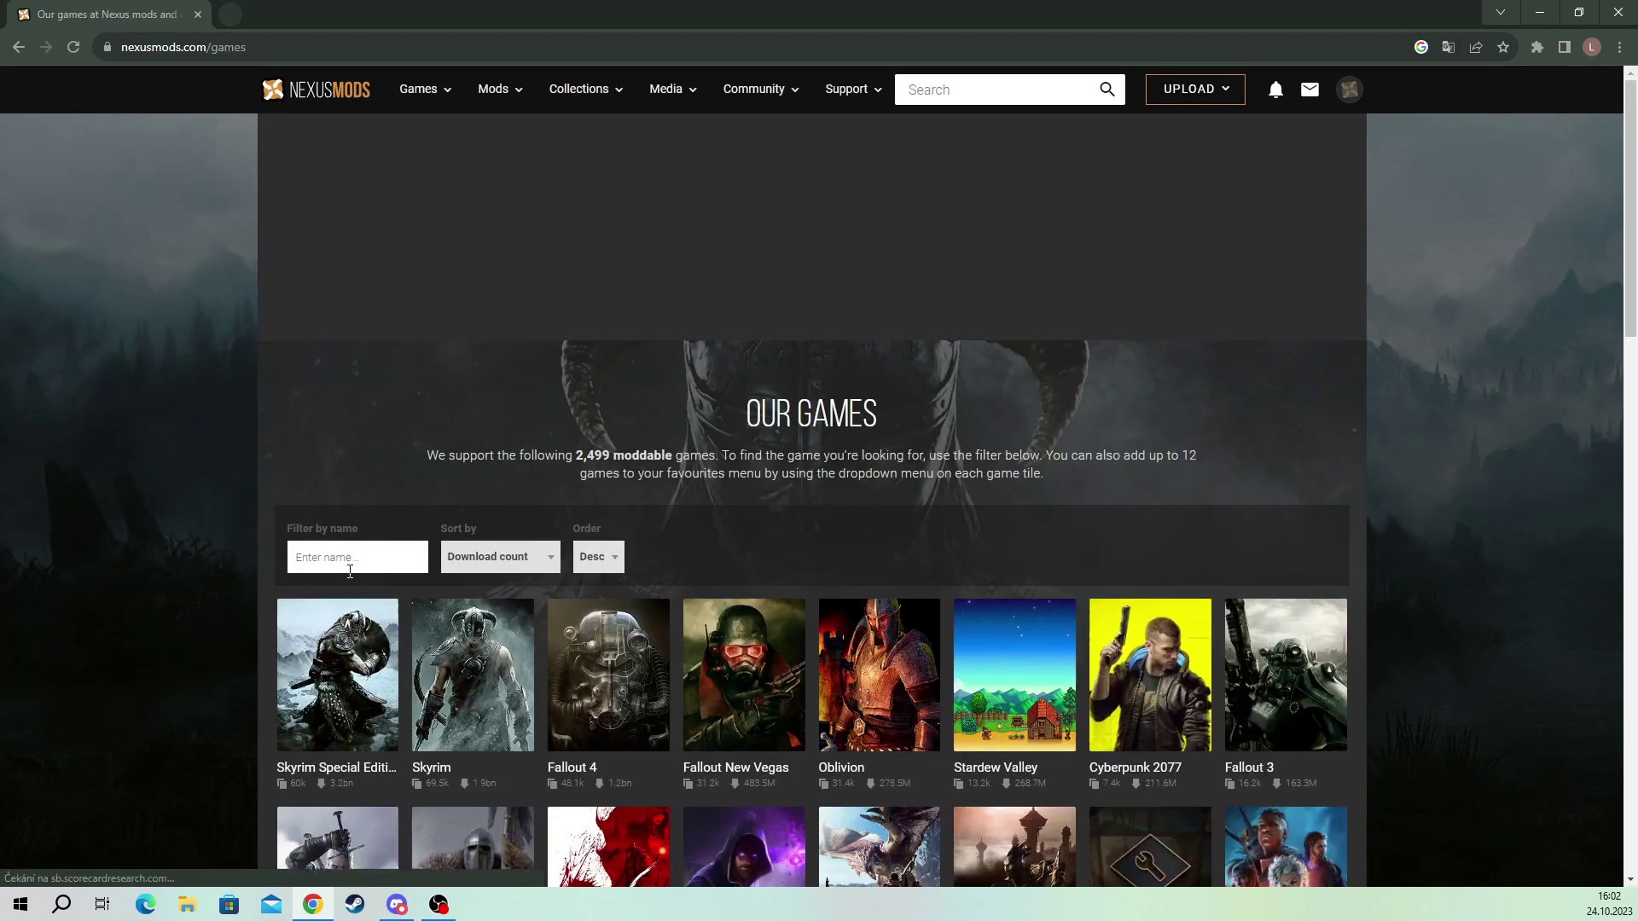
{"action": "left_click", "coordinate": [359, 565]}
{"action": "type", "text": "M"}
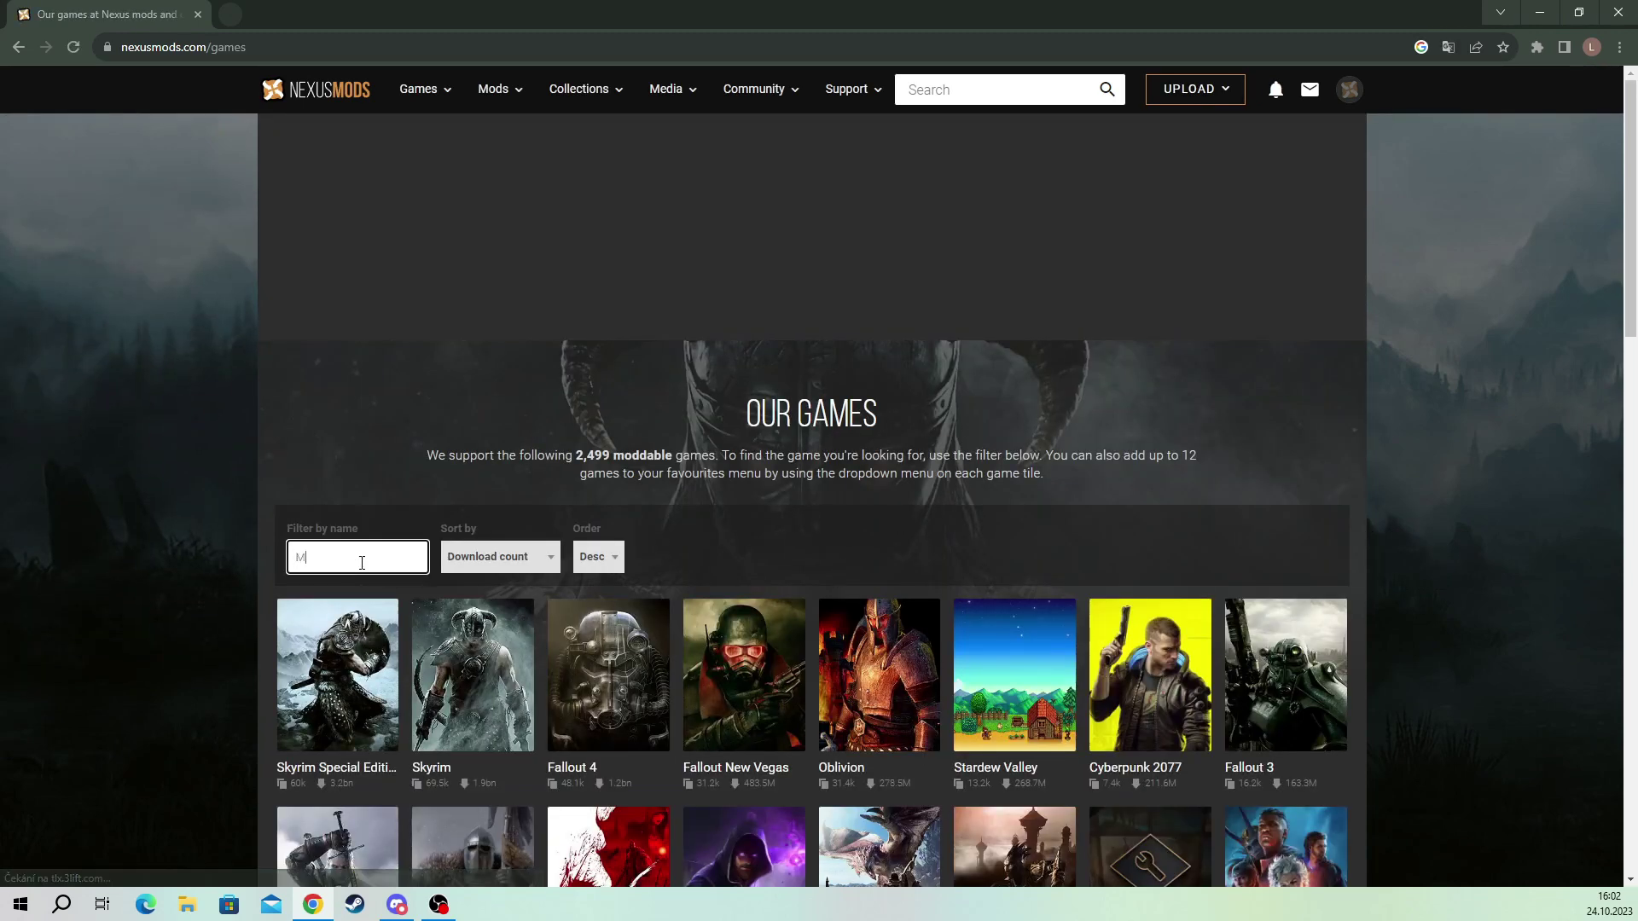
{"action": "type", "text": "y summer"}
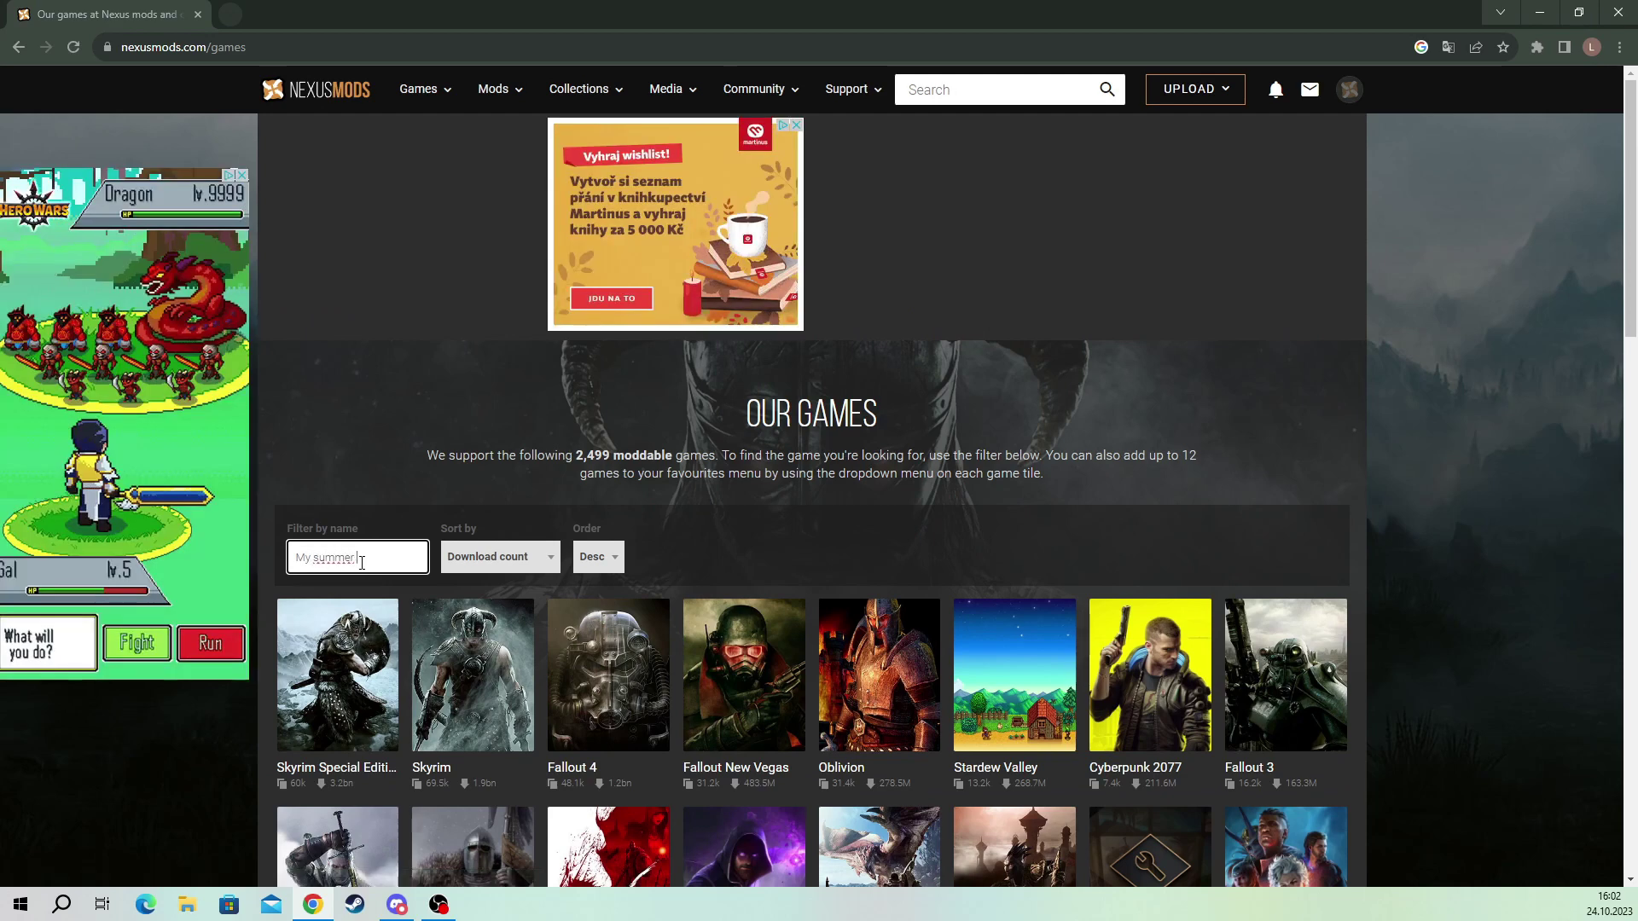
{"action": "type", "text": "ar"}
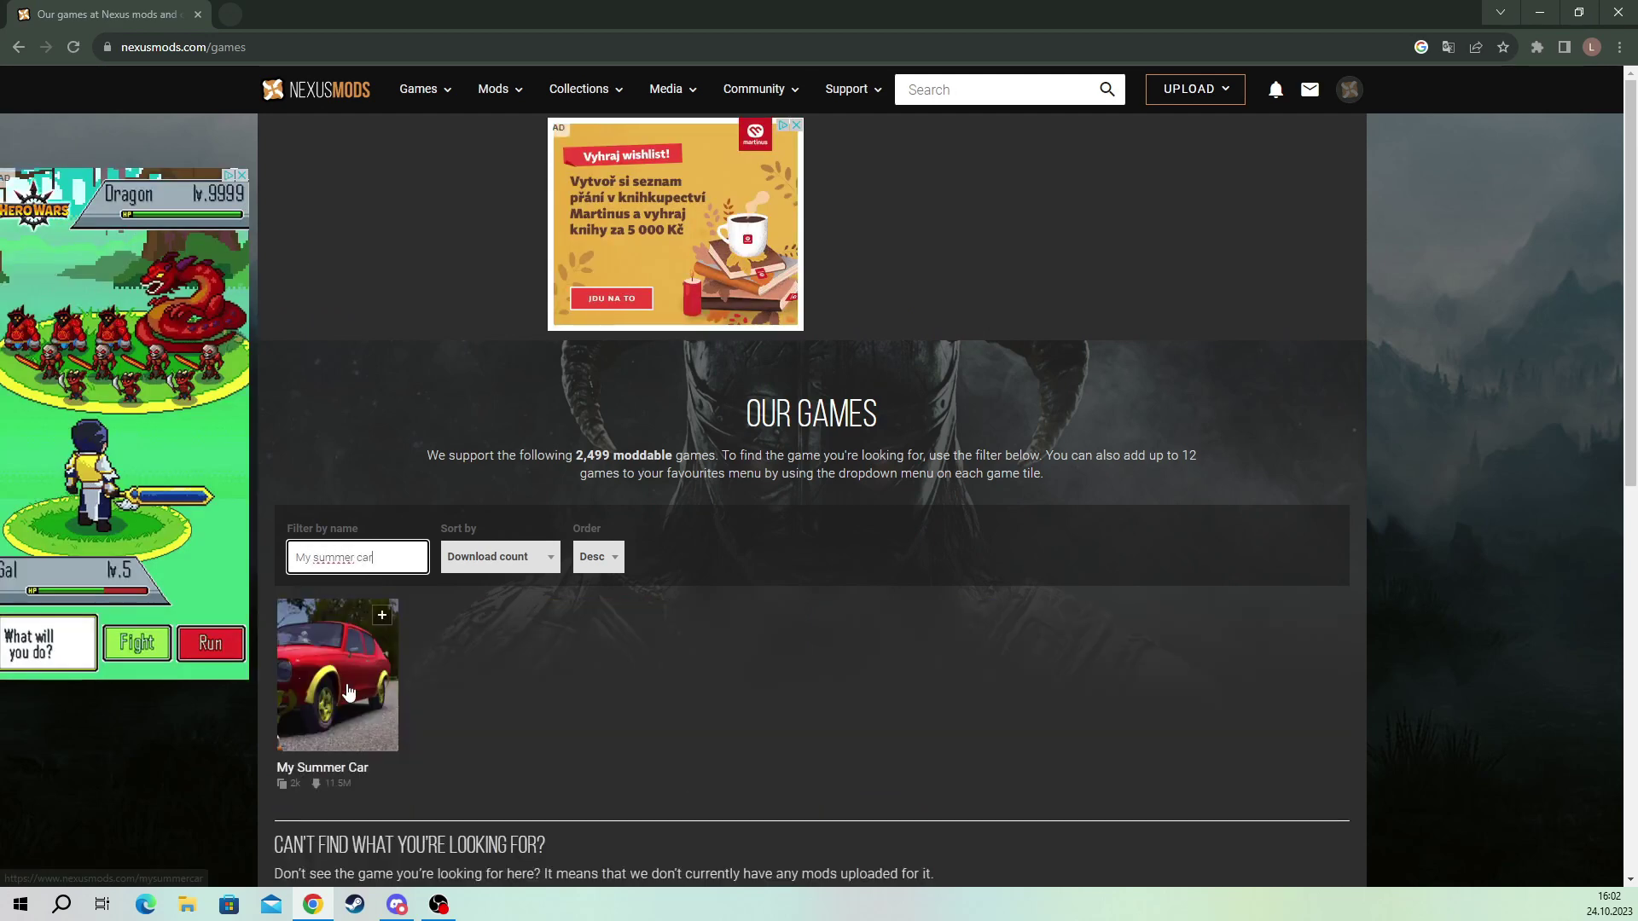
Step: From My Summer Car's Popular (All Time) mods, view MSCLoader's manual download options
{"action": "left_click", "coordinate": [346, 692]}
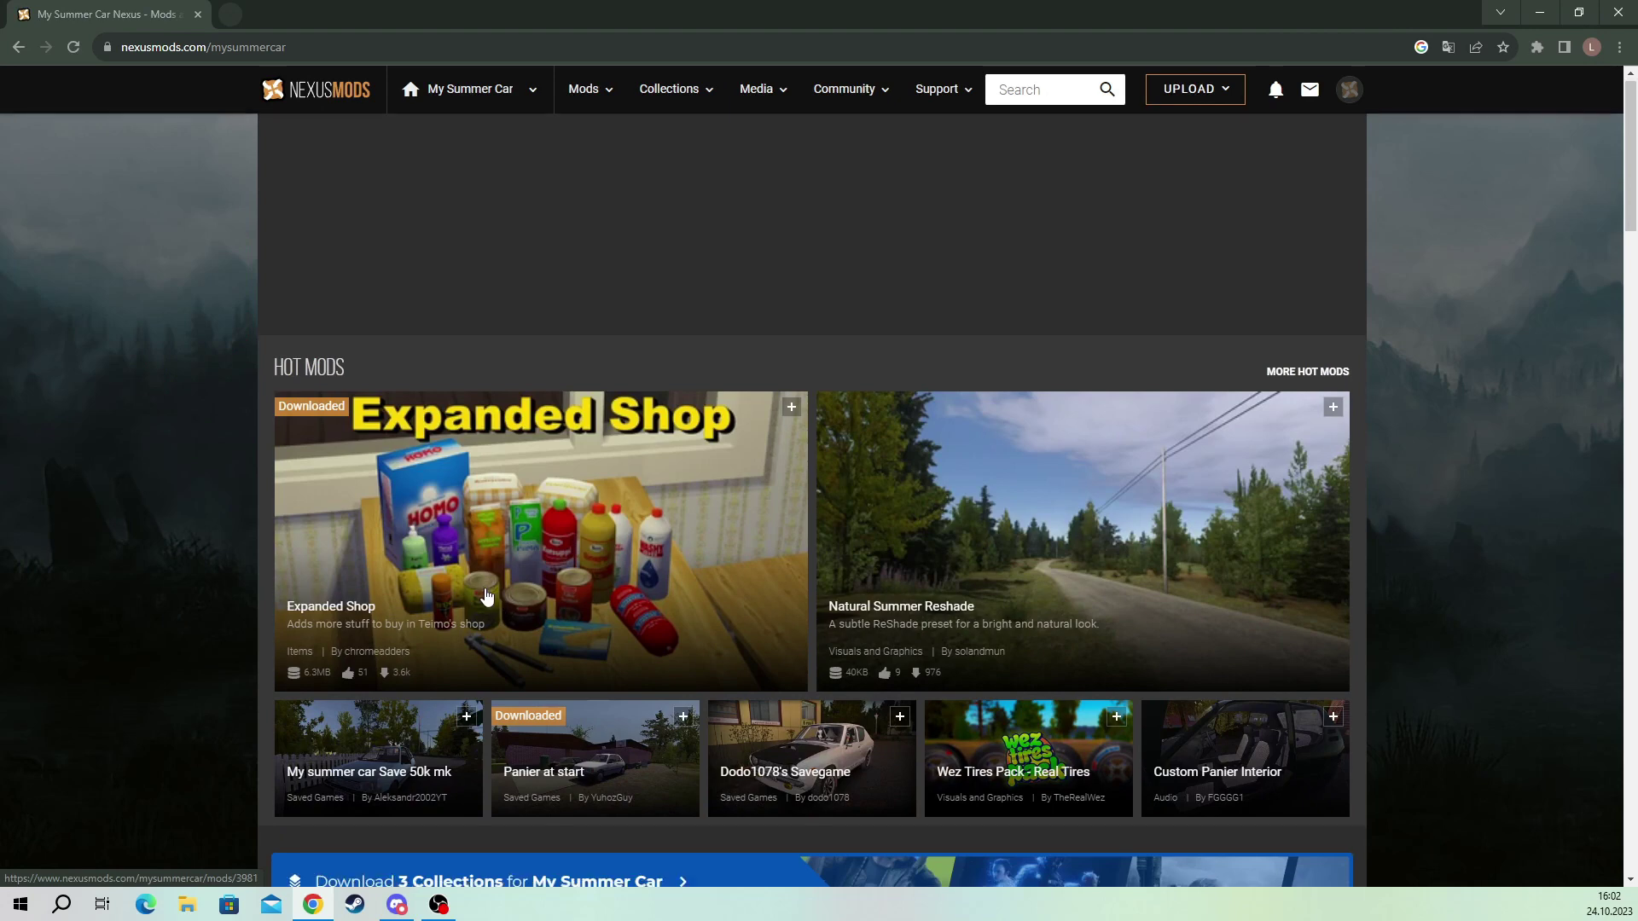
{"action": "scroll", "coordinate": [485, 596], "scroll_direction": "down", "scroll_amount": 2}
{"action": "scroll", "coordinate": [486, 586], "scroll_direction": "down", "scroll_amount": 1}
{"action": "scroll", "coordinate": [509, 611], "scroll_direction": "down", "scroll_amount": 1}
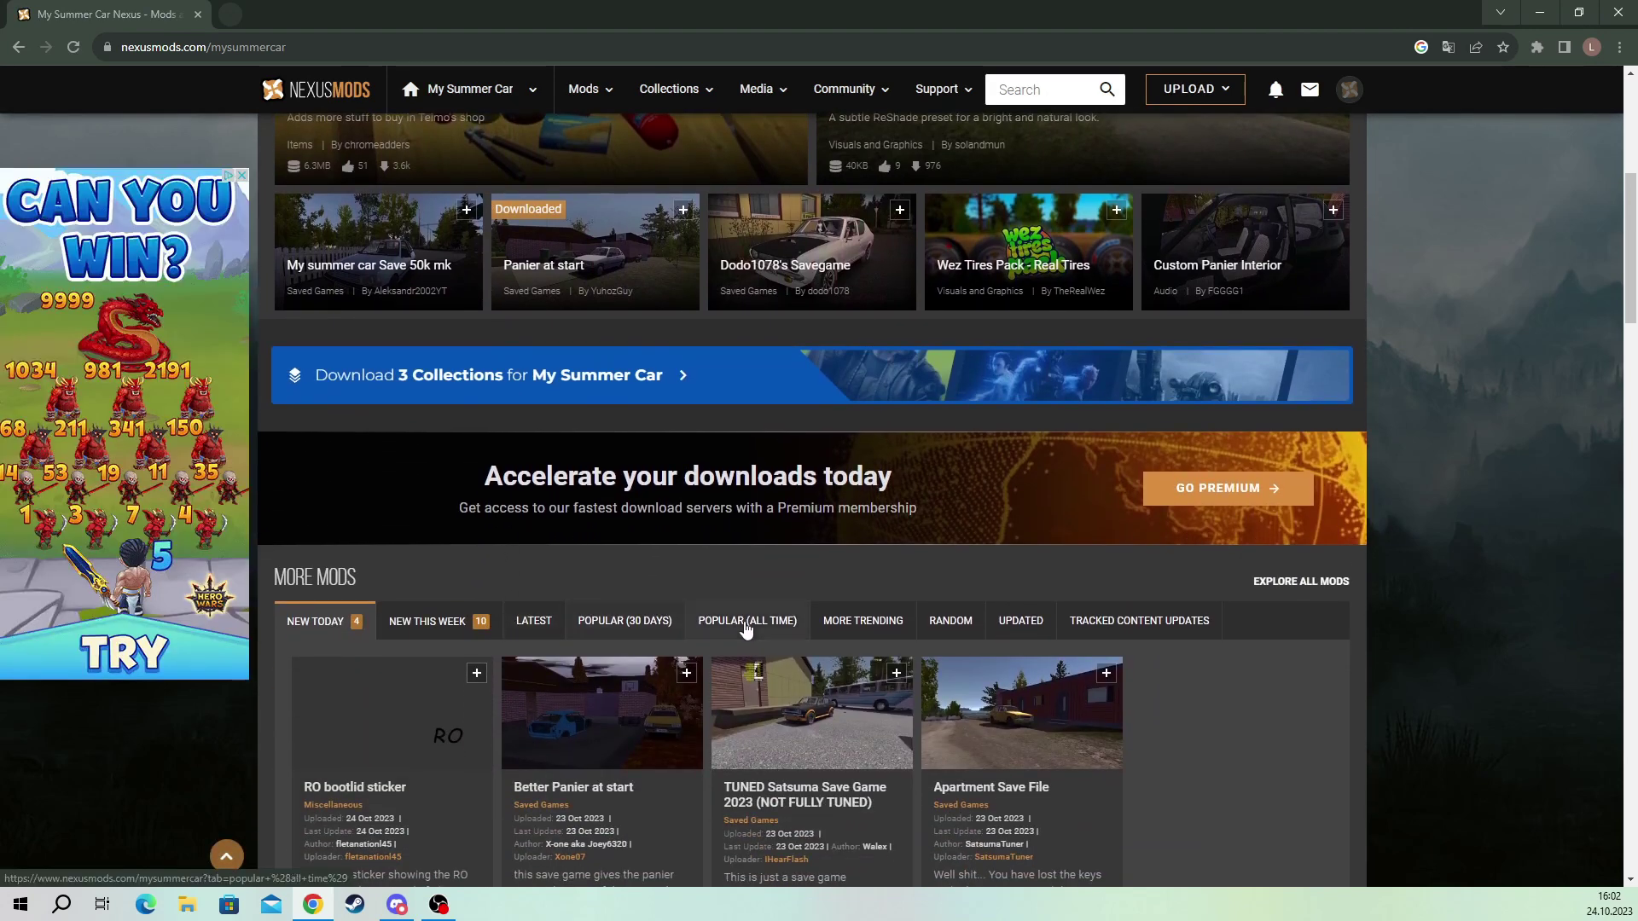
{"action": "left_click", "coordinate": [757, 627]}
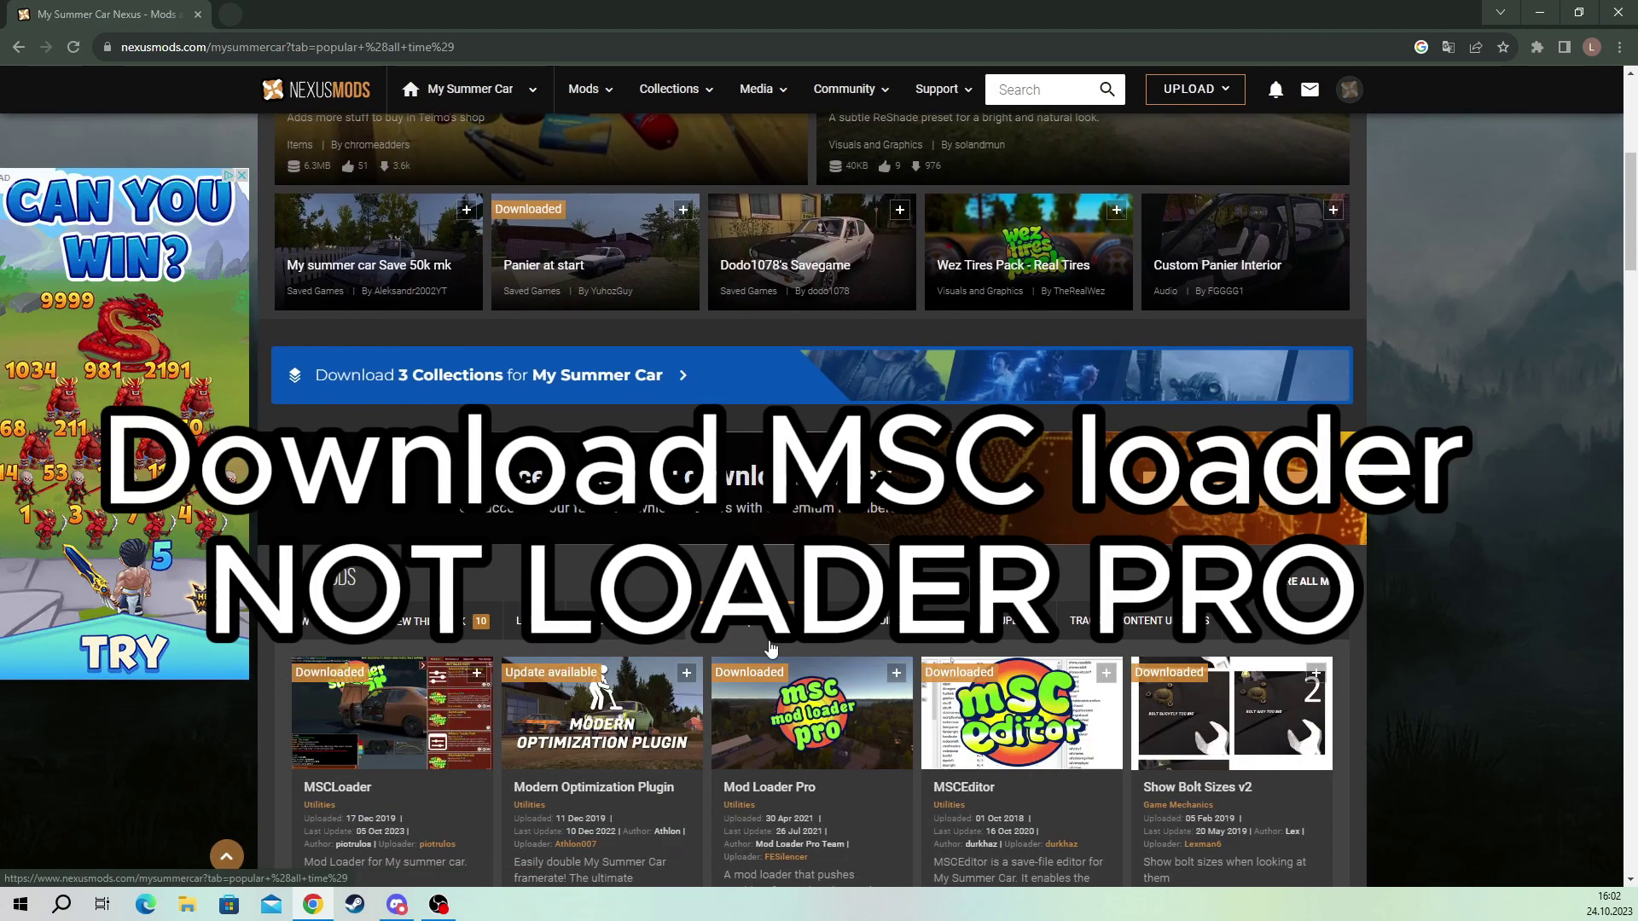
{"action": "scroll", "coordinate": [444, 403], "scroll_direction": "down", "scroll_amount": 2}
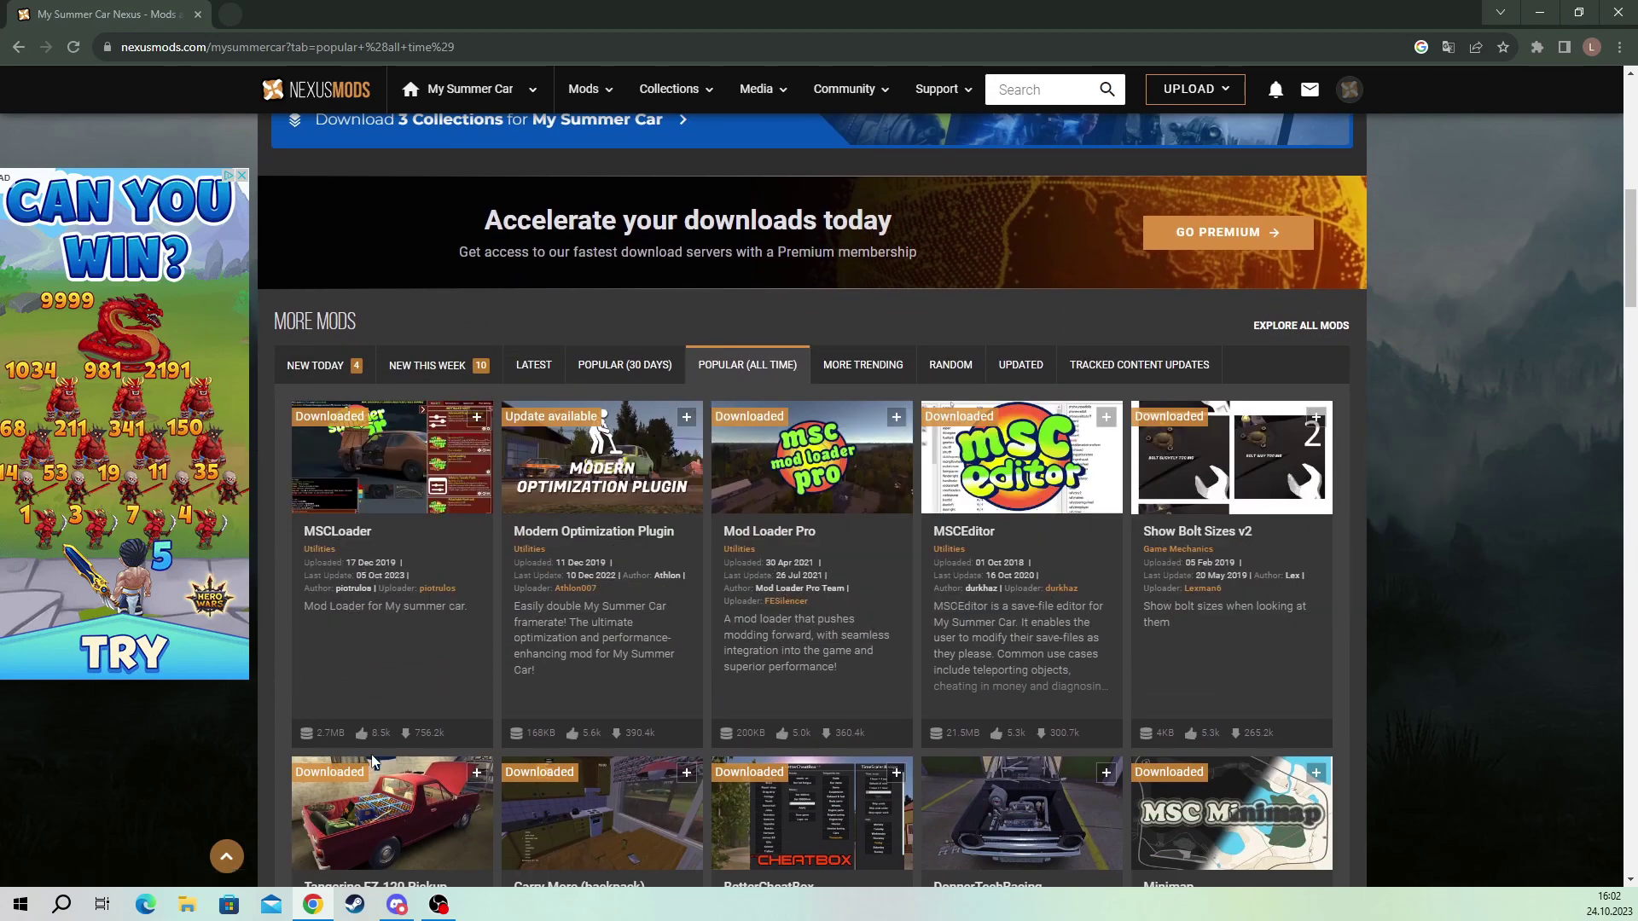
{"action": "left_click", "coordinate": [360, 458]}
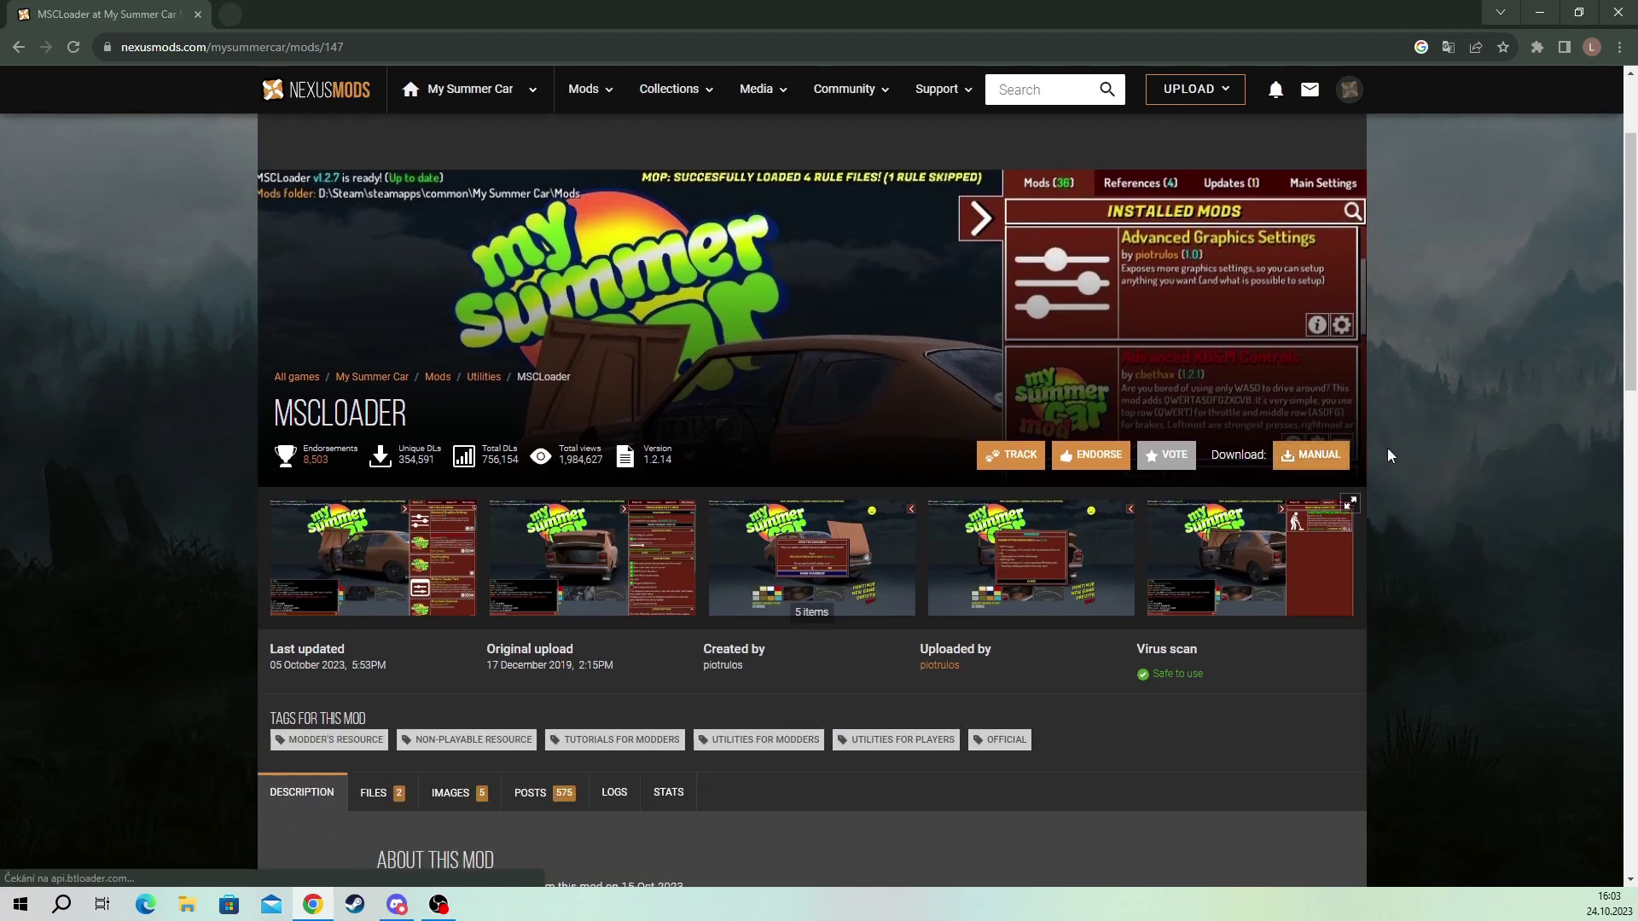
{"action": "left_click", "coordinate": [1299, 465]}
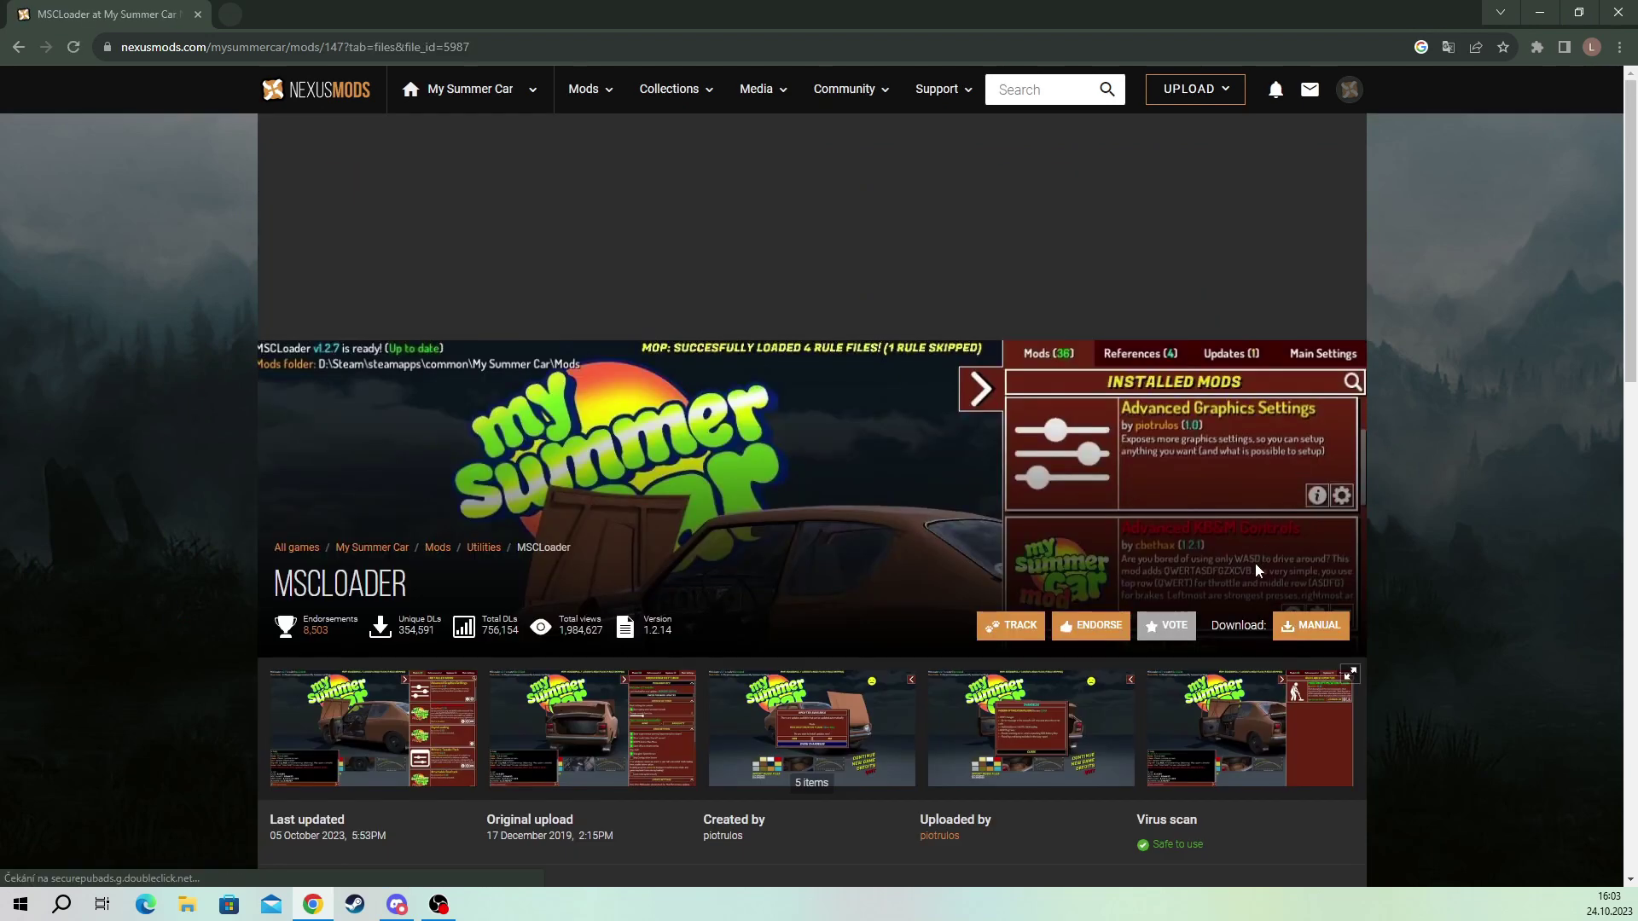
{"action": "scroll", "coordinate": [874, 569], "scroll_direction": "up", "scroll_amount": 2}
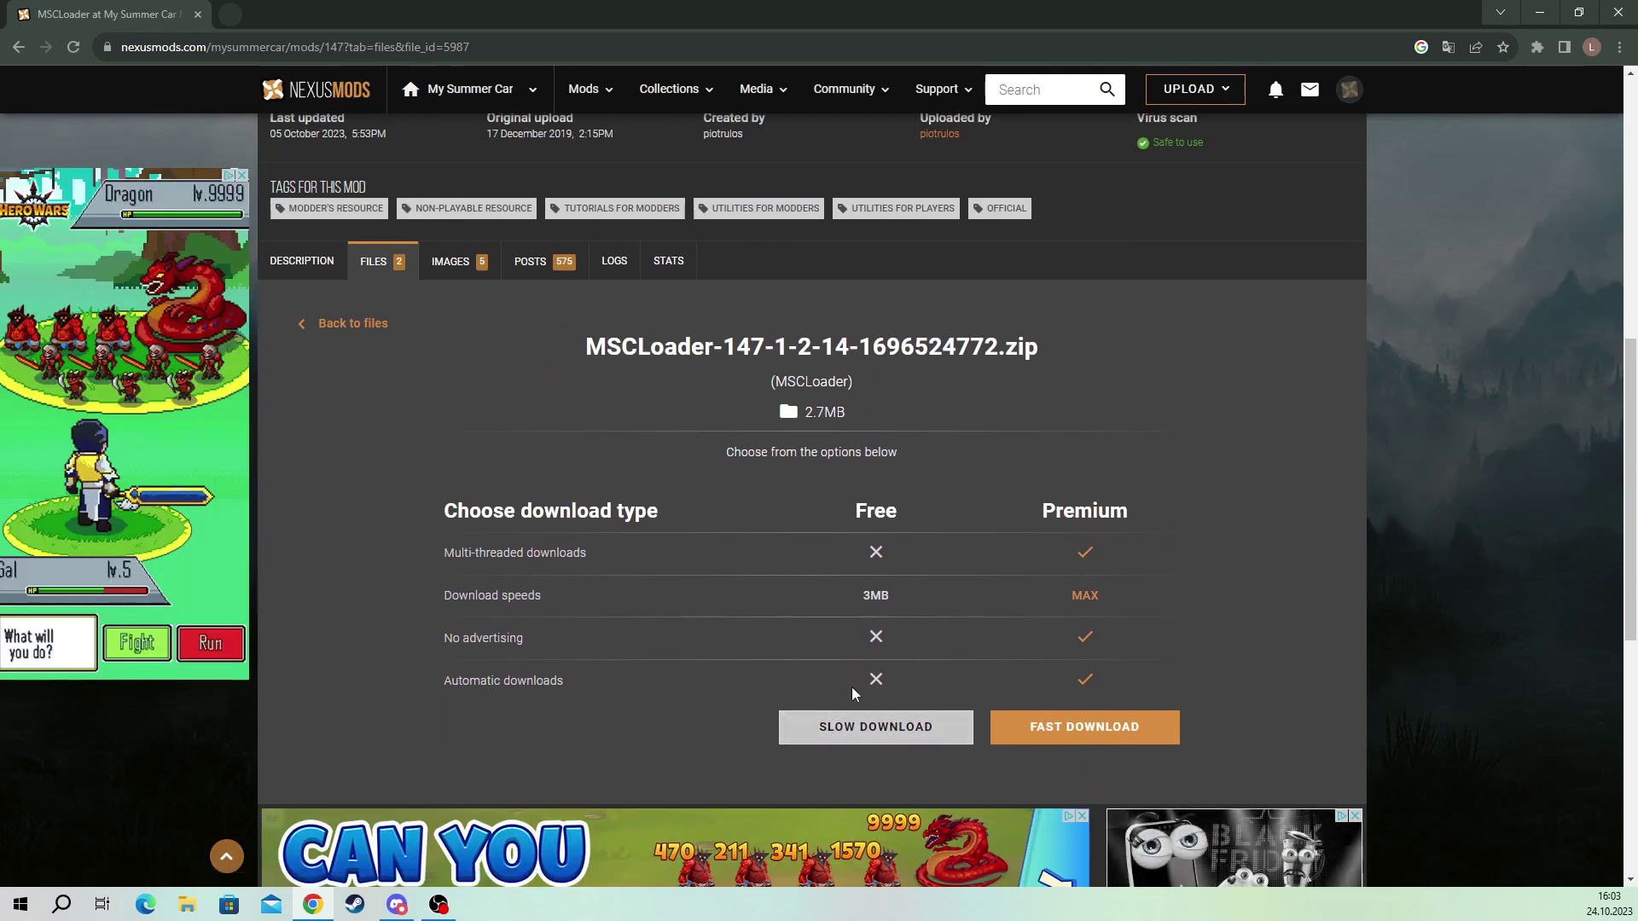
{"action": "scroll", "coordinate": [392, 301], "scroll_direction": "up", "scroll_amount": 2}
{"action": "scroll", "coordinate": [390, 192], "scroll_direction": "up", "scroll_amount": 2}
Step: Return to the My Summer Car page and list its Popular (All Time) mods
{"action": "left_click", "coordinate": [436, 92]}
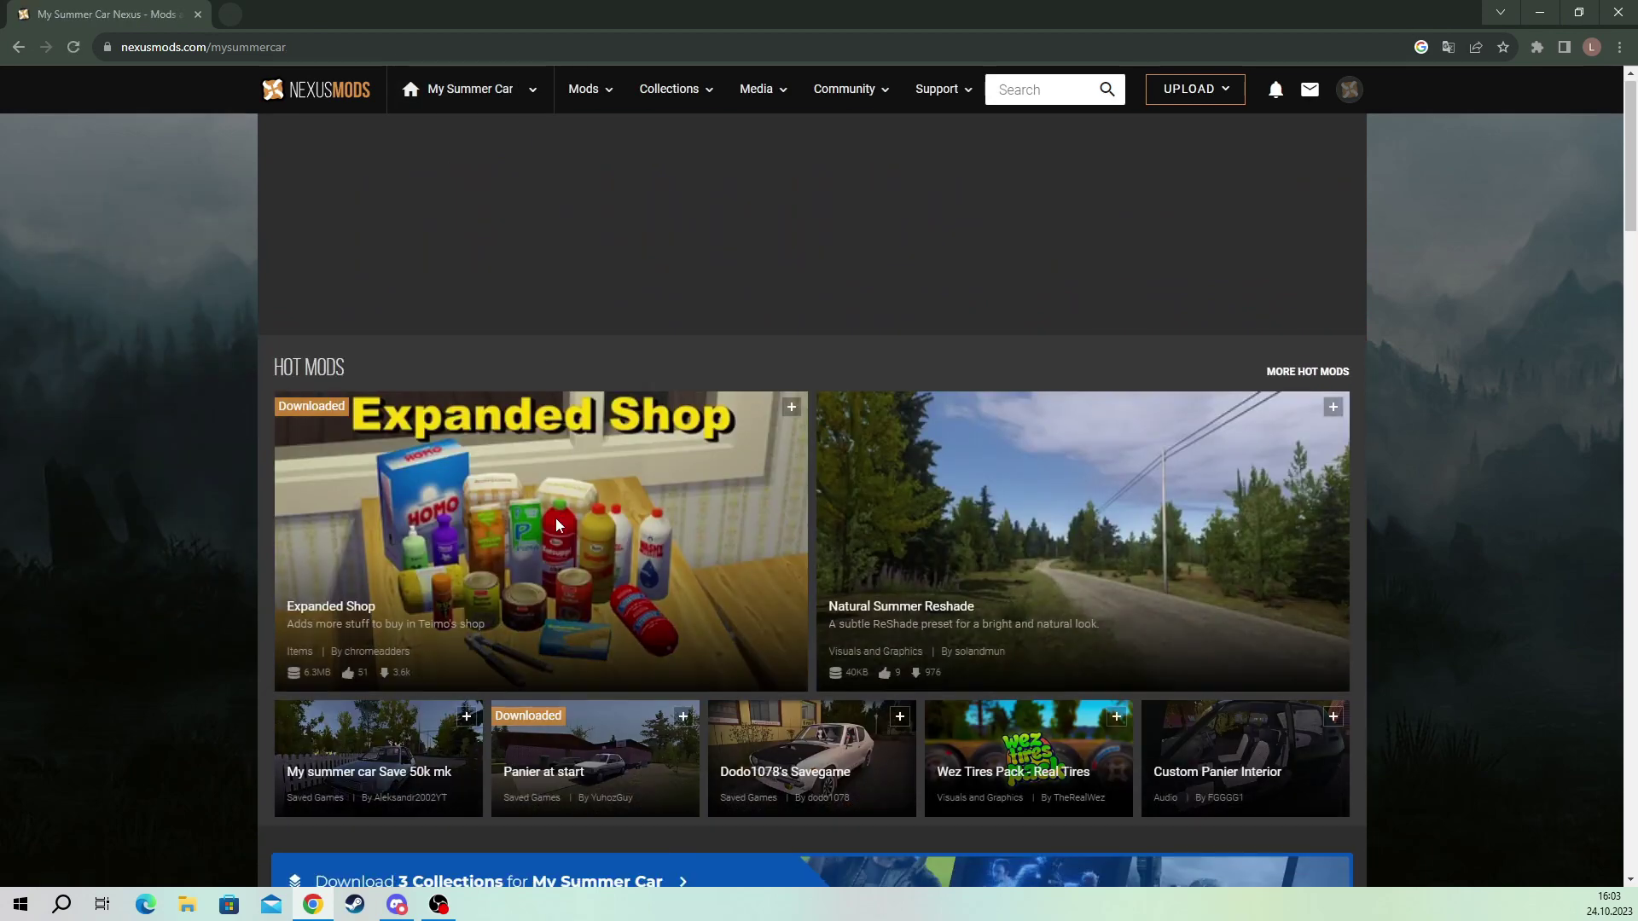
{"action": "scroll", "coordinate": [556, 523], "scroll_direction": "down", "scroll_amount": 4}
{"action": "left_click", "coordinate": [780, 620]}
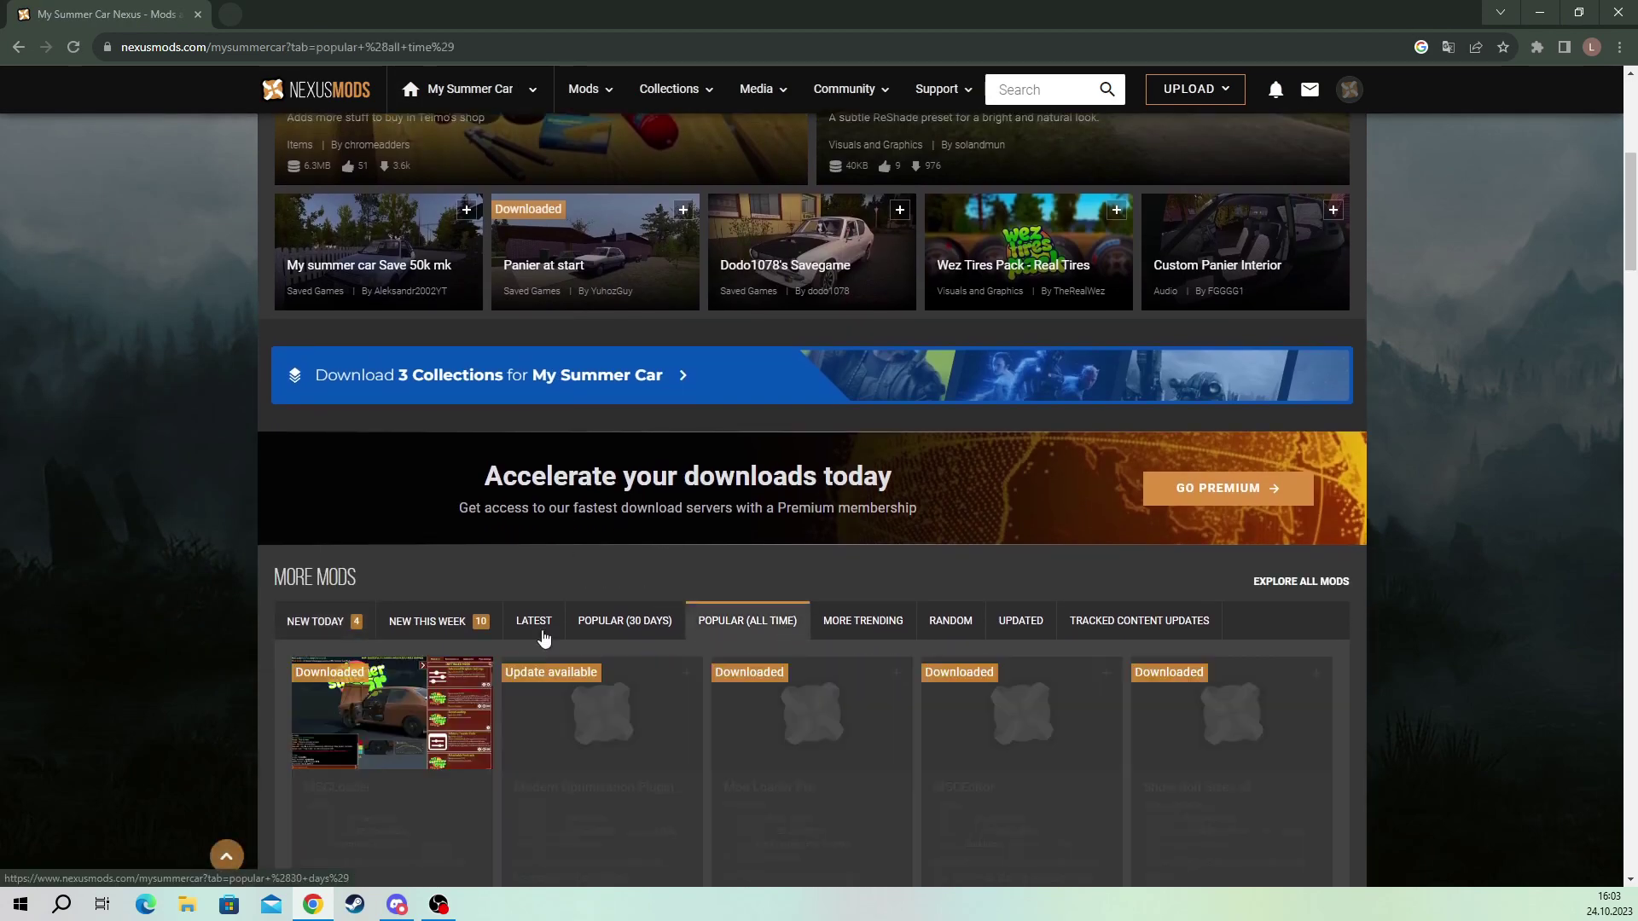
{"action": "scroll", "coordinate": [1031, 635], "scroll_direction": "down", "scroll_amount": 1}
{"action": "scroll", "coordinate": [768, 602], "scroll_direction": "down", "scroll_amount": 1}
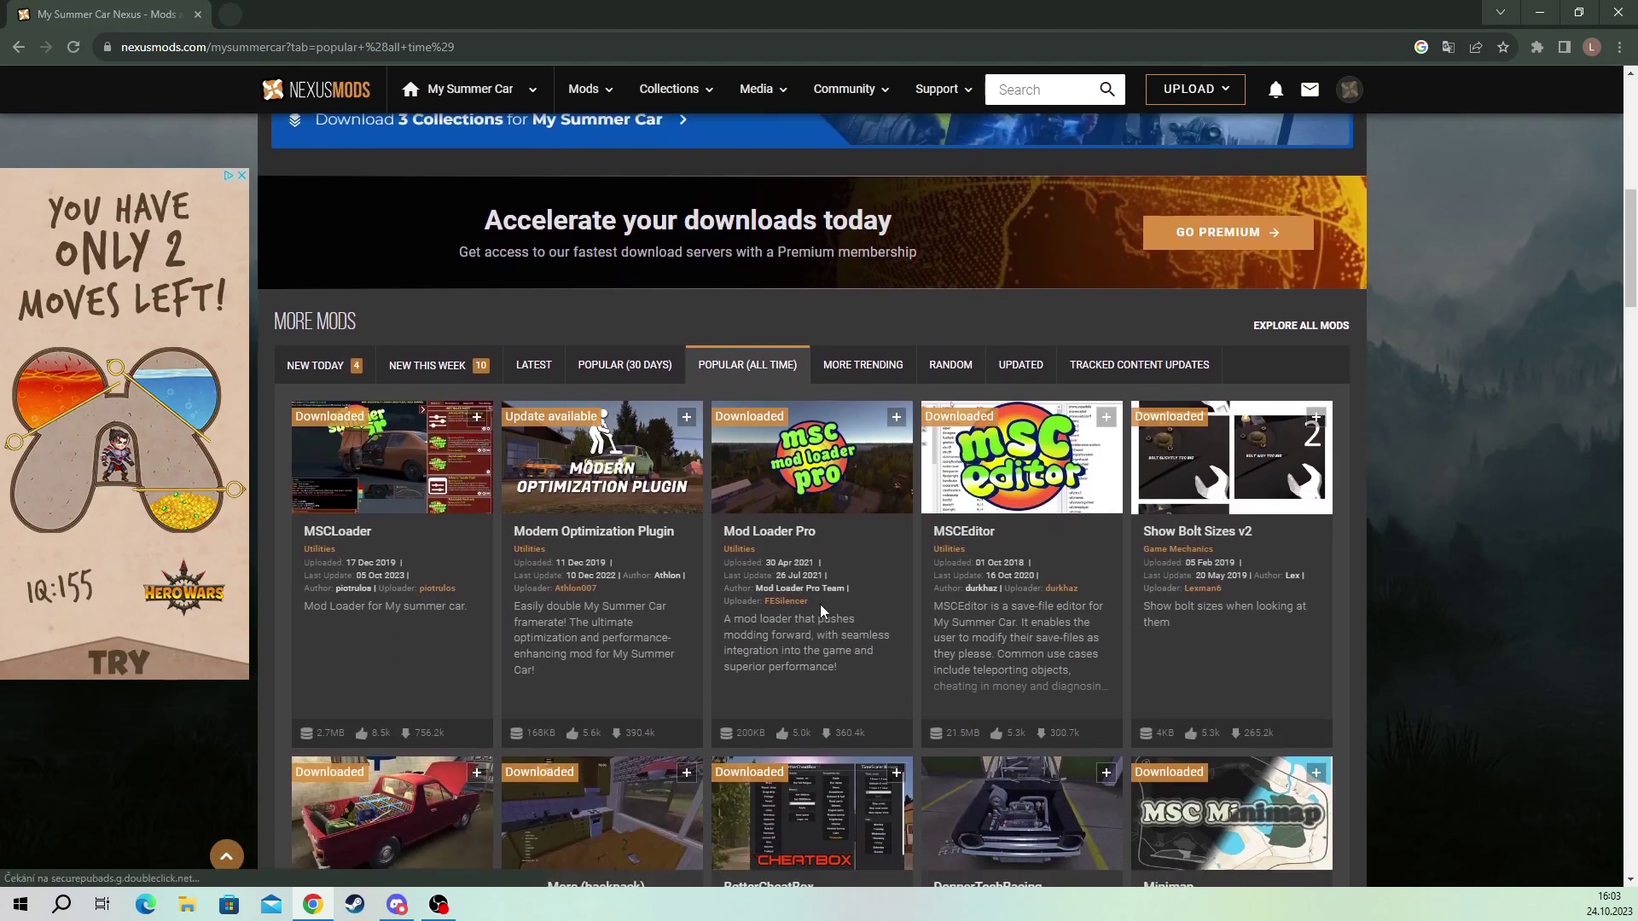
{"action": "scroll", "coordinate": [537, 575], "scroll_direction": "down", "scroll_amount": 1}
{"action": "scroll", "coordinate": [331, 829], "scroll_direction": "down", "scroll_amount": 1}
{"action": "scroll", "coordinate": [332, 829], "scroll_direction": "down", "scroll_amount": 1}
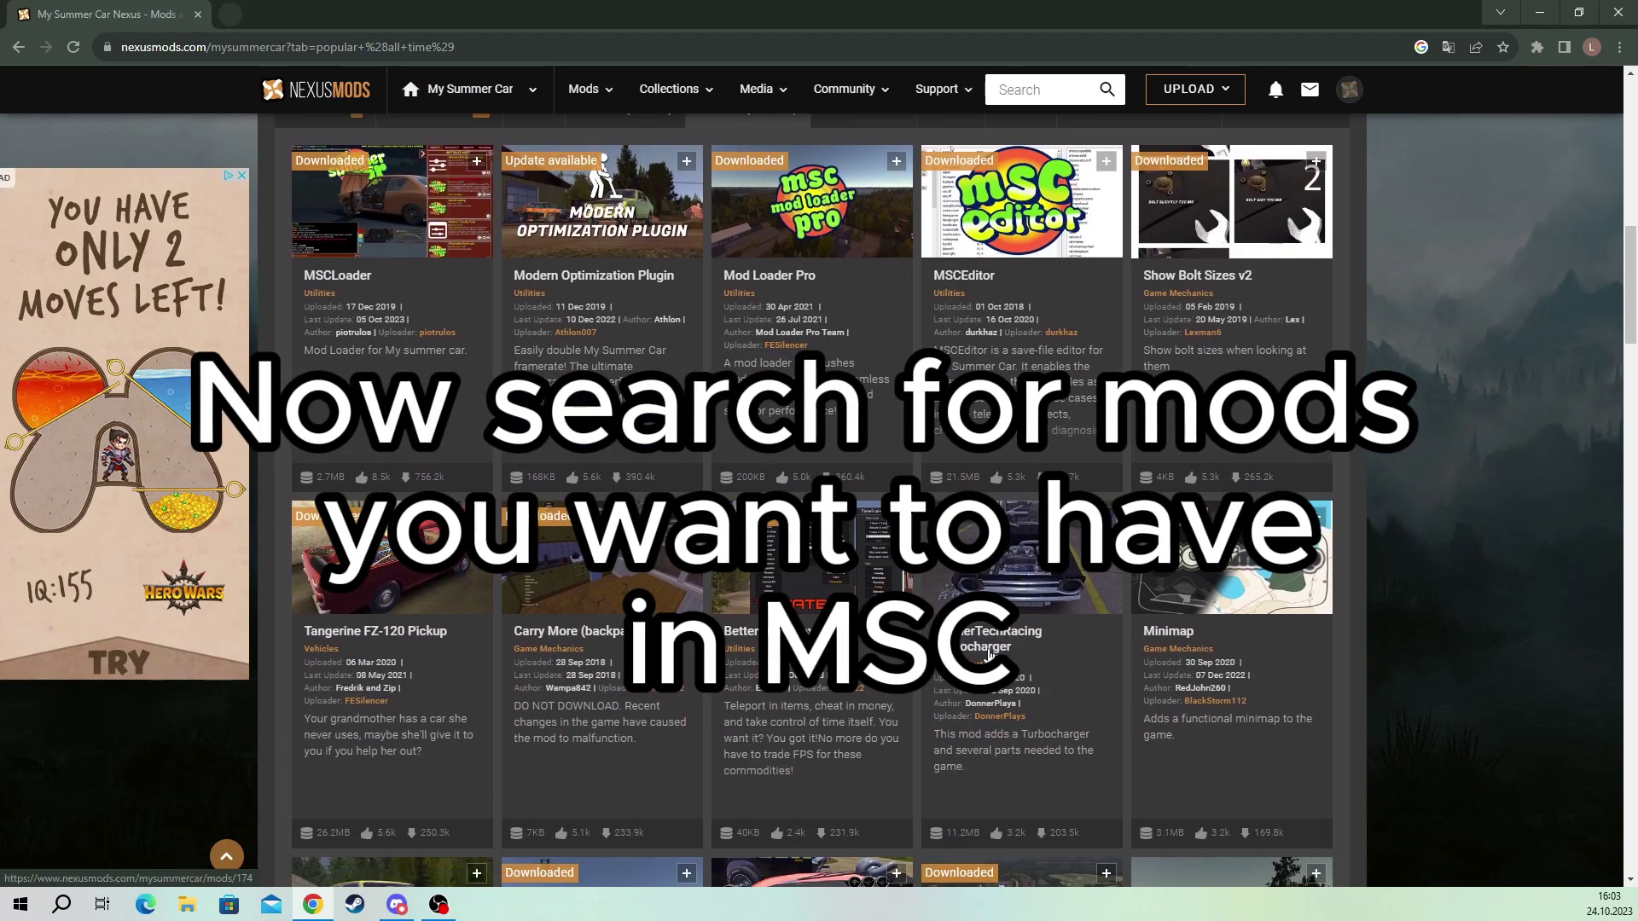
{"action": "scroll", "coordinate": [384, 768], "scroll_direction": "up", "scroll_amount": 1}
{"action": "scroll", "coordinate": [390, 739], "scroll_direction": "down", "scroll_amount": 3}
{"action": "scroll", "coordinate": [390, 738], "scroll_direction": "down", "scroll_amount": 1}
{"action": "scroll", "coordinate": [391, 739], "scroll_direction": "down", "scroll_amount": 3}
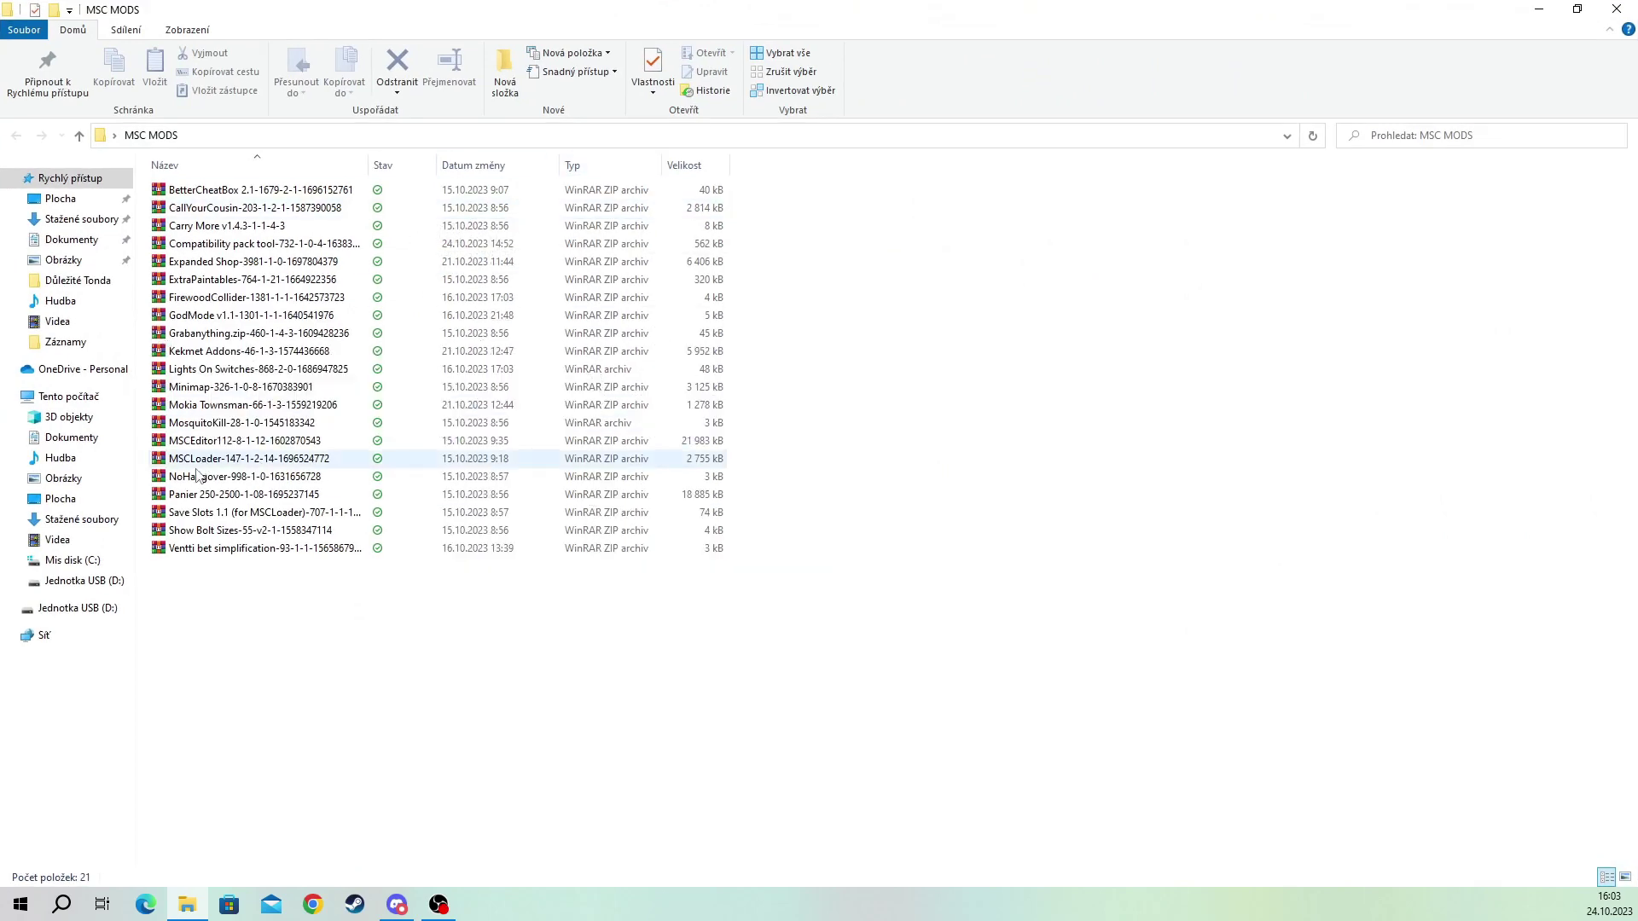
Step: Open the MSCLoader zip from the MSC MODS folder in WinRAR
{"action": "left_click_drag", "start_coordinate": [755, 472], "coordinate": [680, 467]}
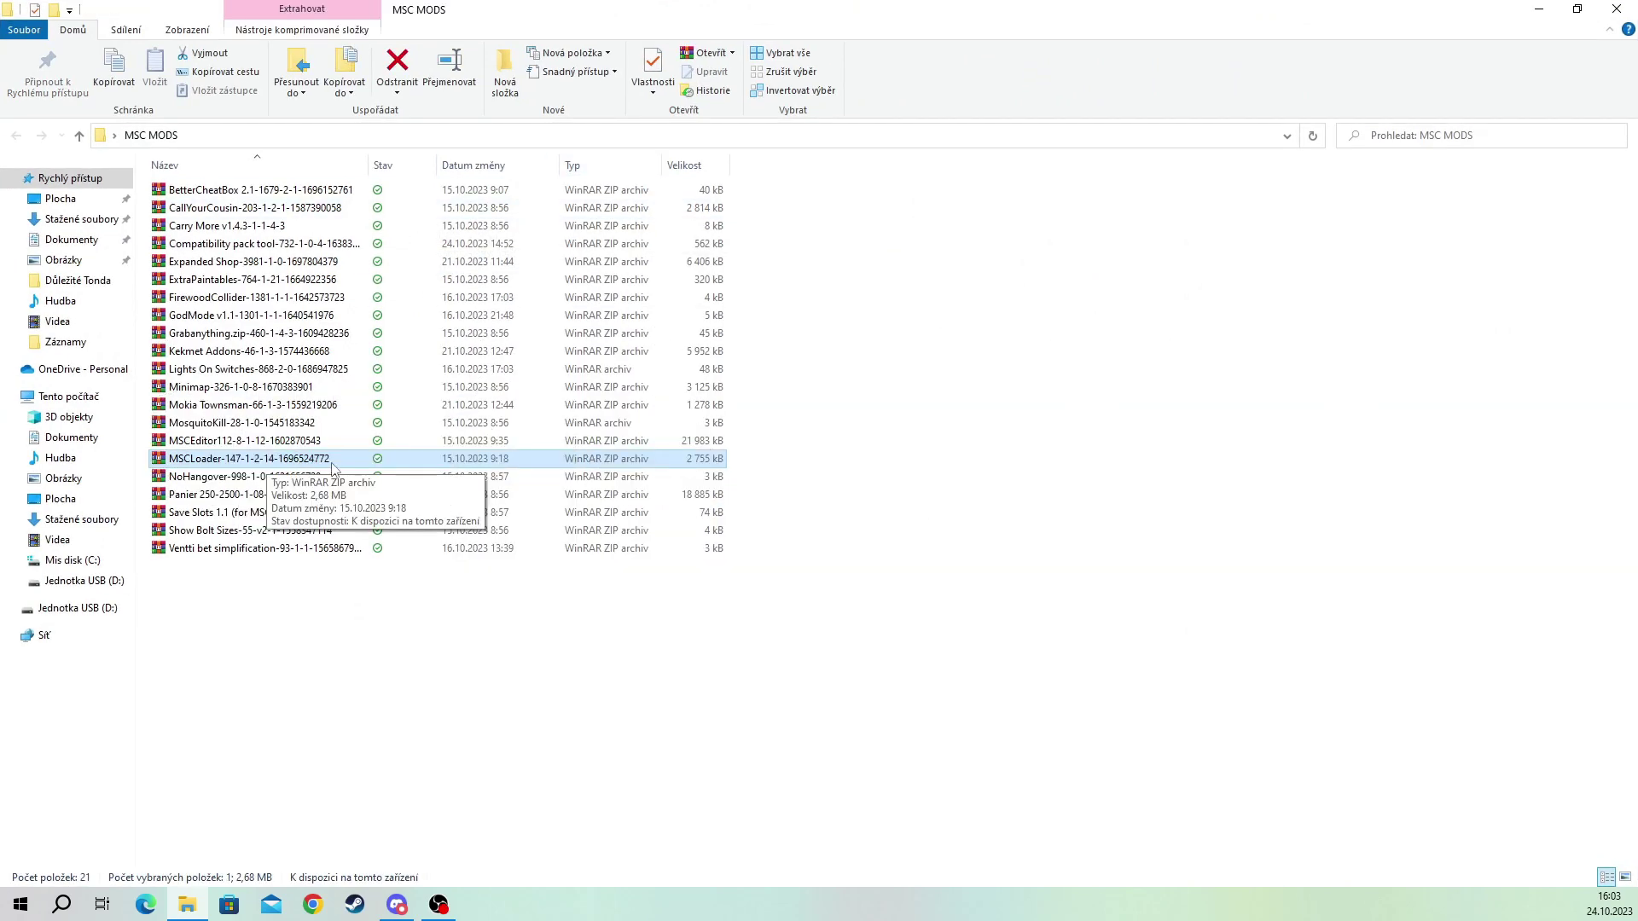
{"action": "double_click", "coordinate": [183, 461]}
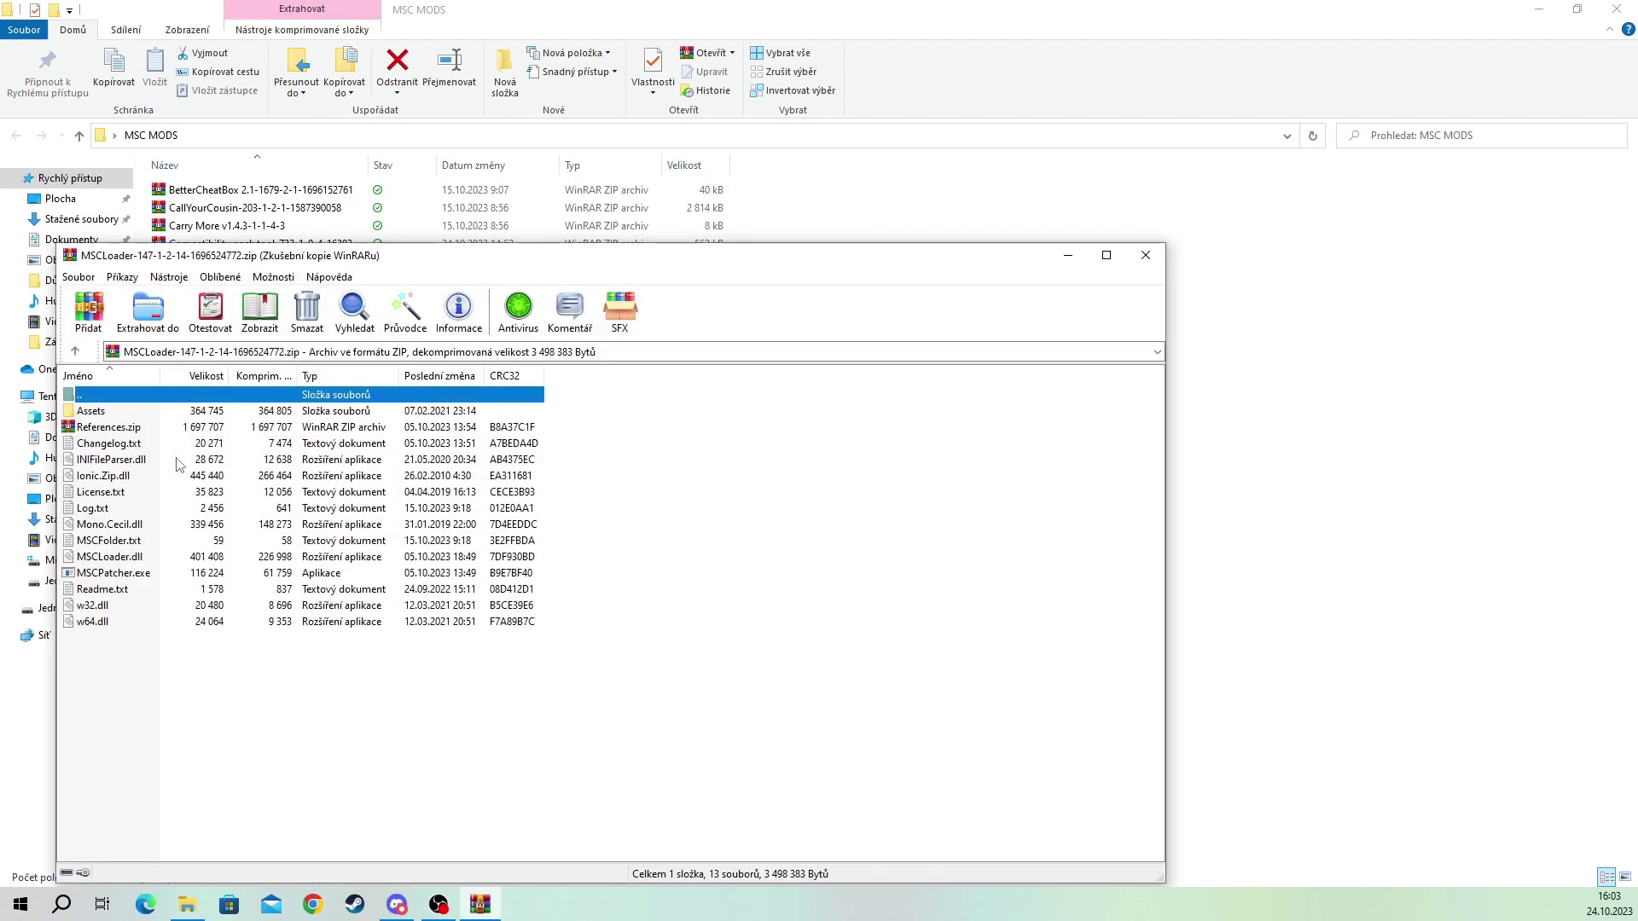
{"action": "left_click_drag", "start_coordinate": [244, 264], "coordinate": [322, 222]}
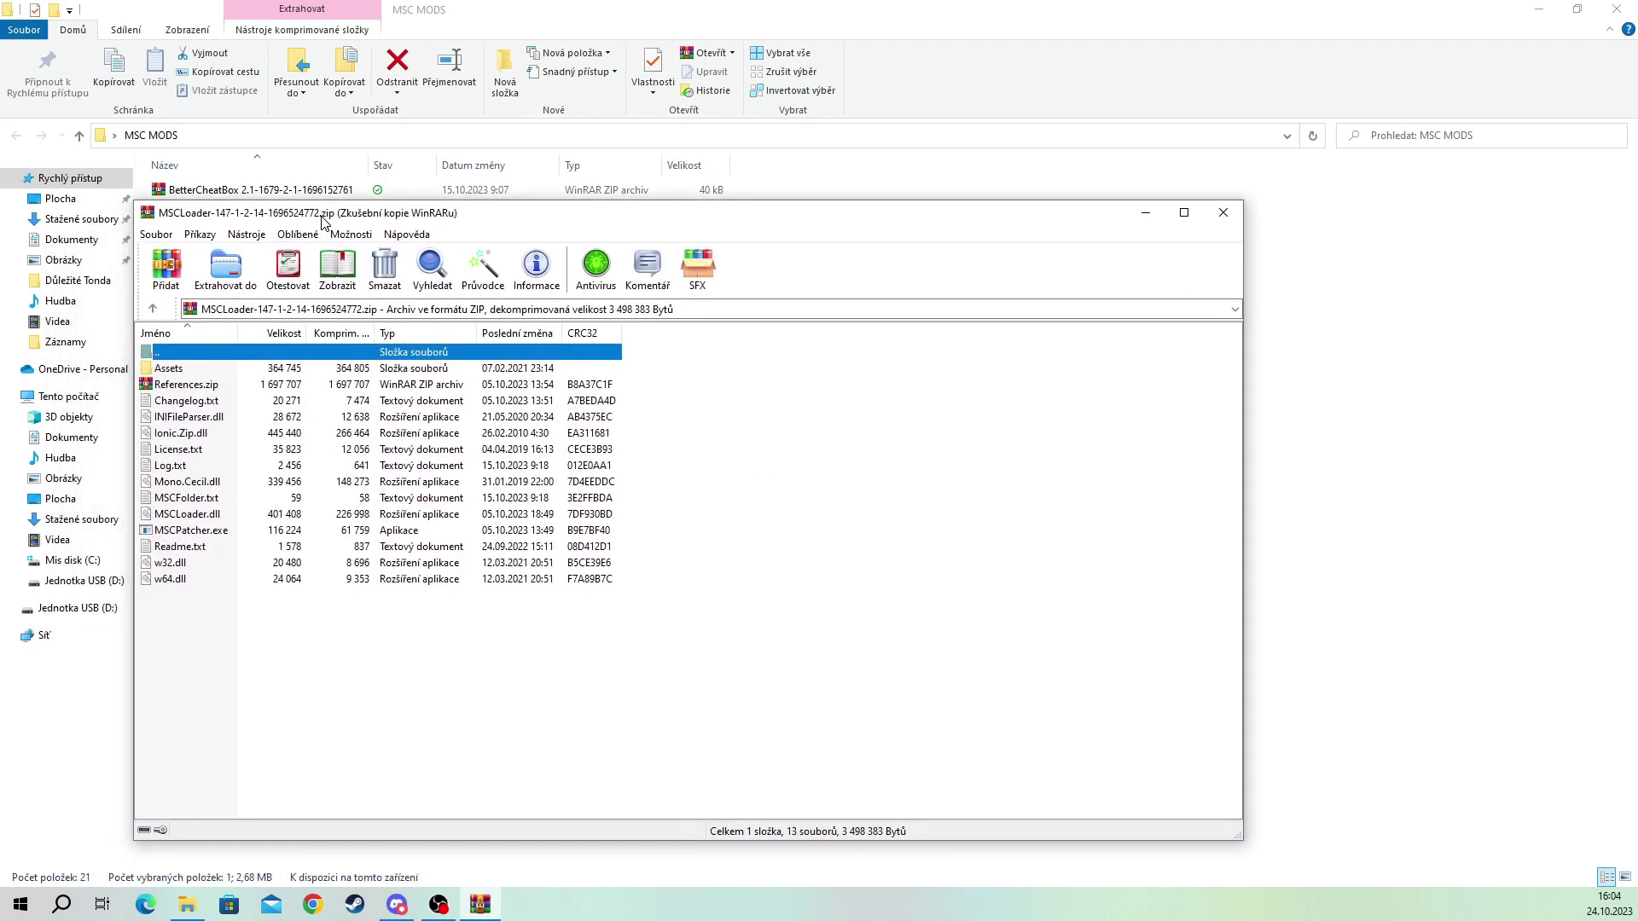
Step: Run MSCPatcher.exe from inside the MSCLoader archive
{"action": "left_click", "coordinate": [180, 536]}
{"action": "left_click_drag", "start_coordinate": [663, 520], "coordinate": [599, 548]}
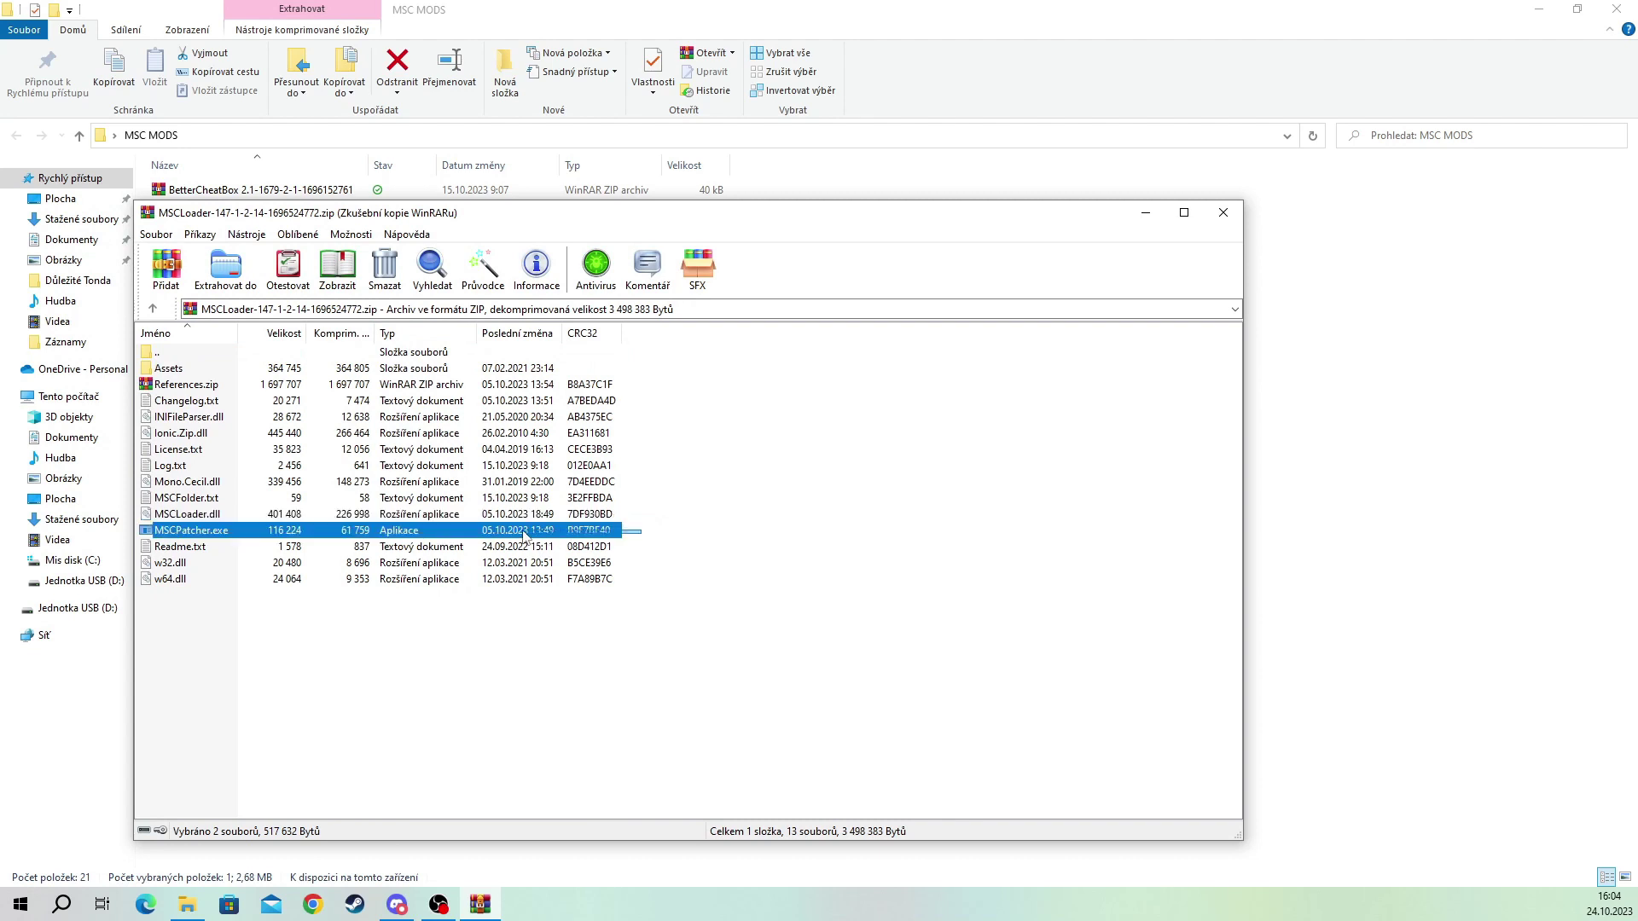
{"action": "double_click", "coordinate": [167, 535]}
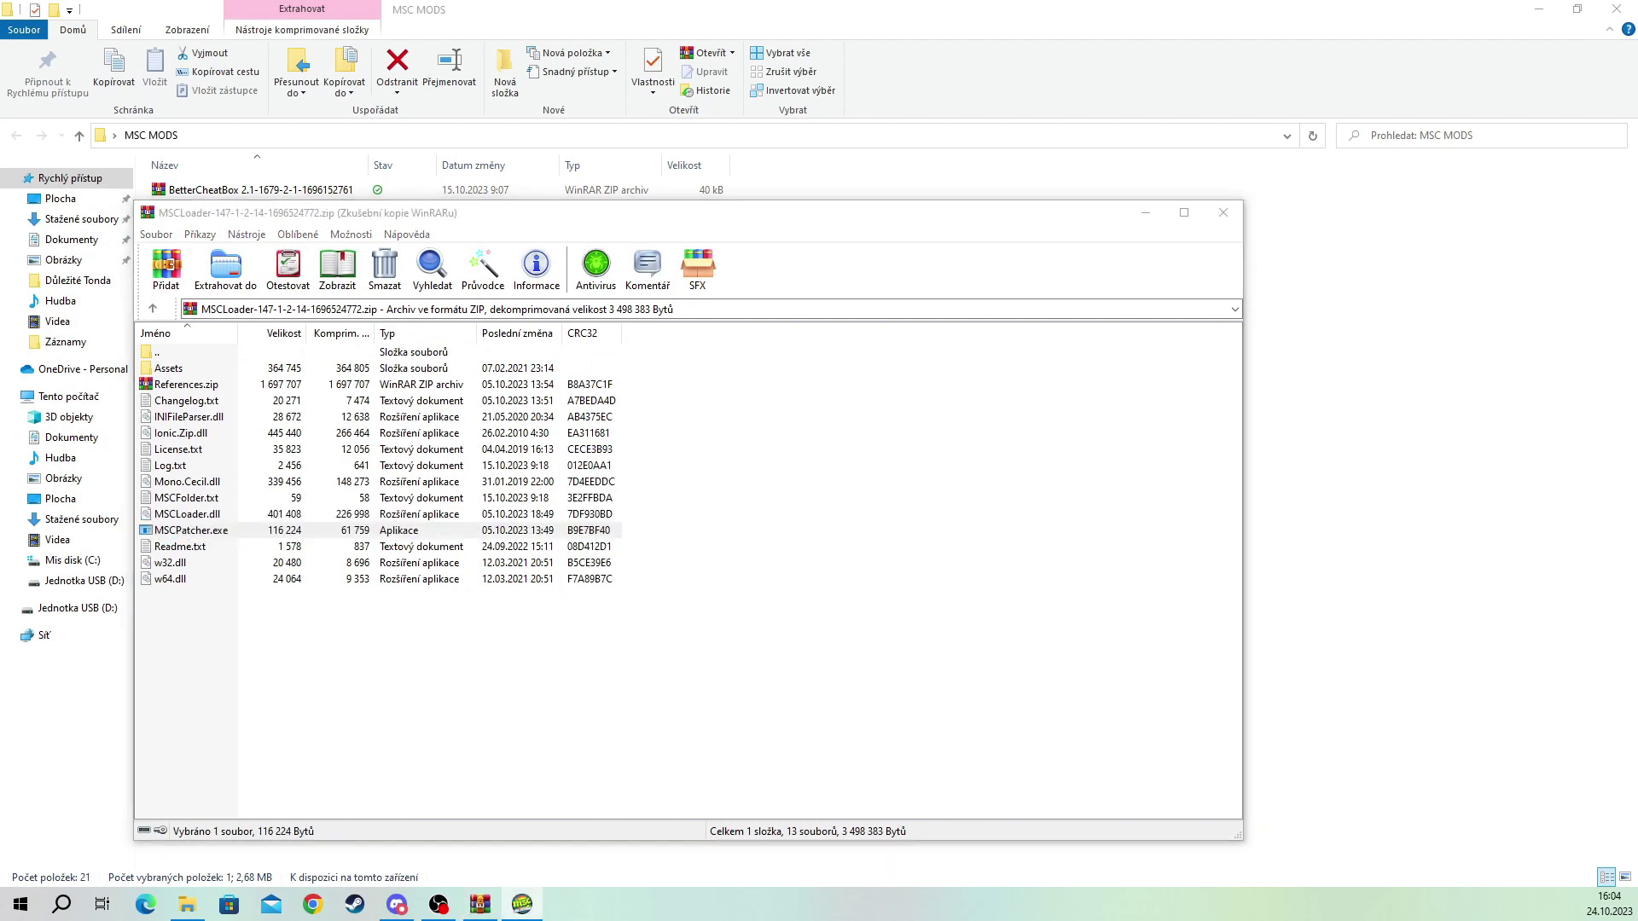
Step: Browse the patcher's game-folder picker into C:\Program Files (x86)\Steam
{"action": "left_click_drag", "start_coordinate": [582, 191], "coordinate": [485, 191]}
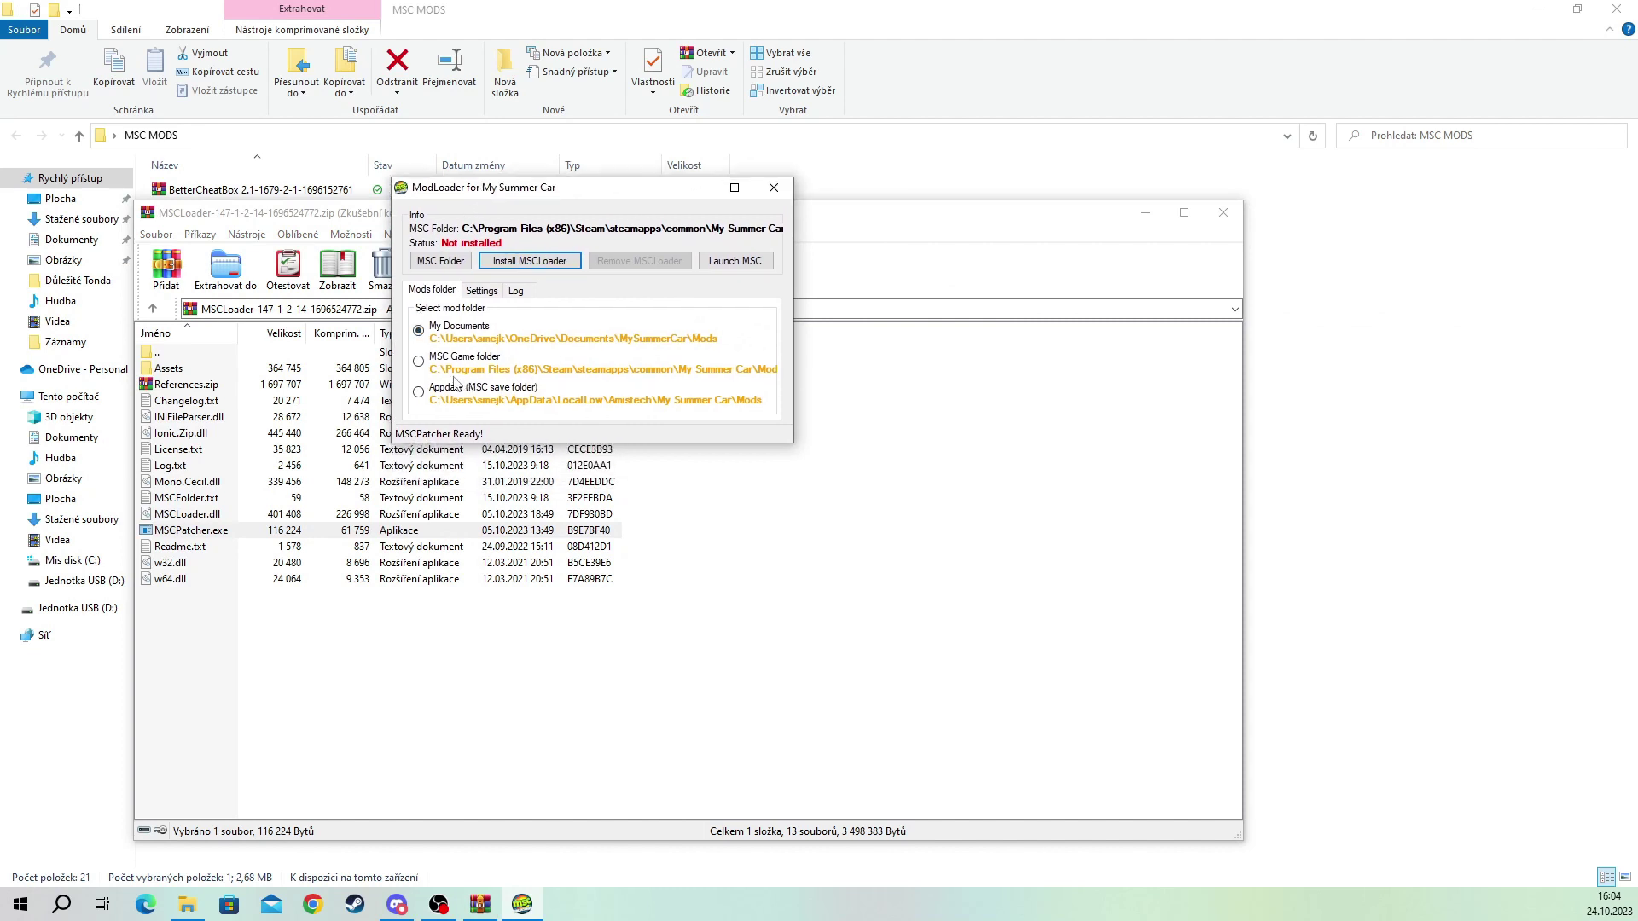
{"action": "left_click", "coordinate": [453, 265]}
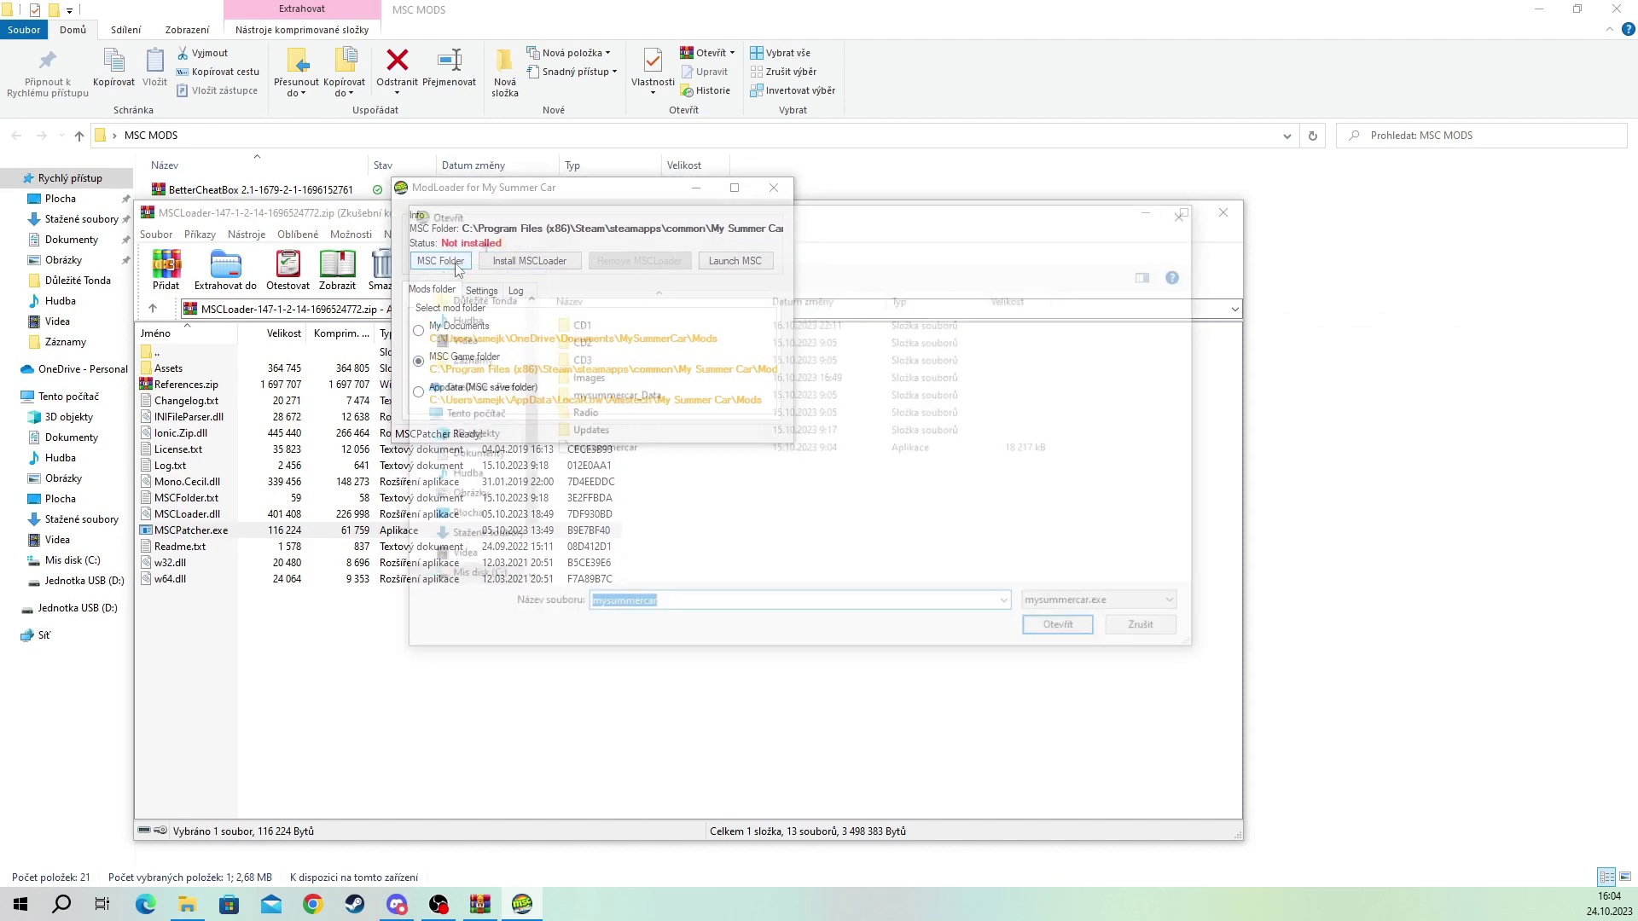
{"action": "left_click_drag", "start_coordinate": [604, 219], "coordinate": [519, 225]}
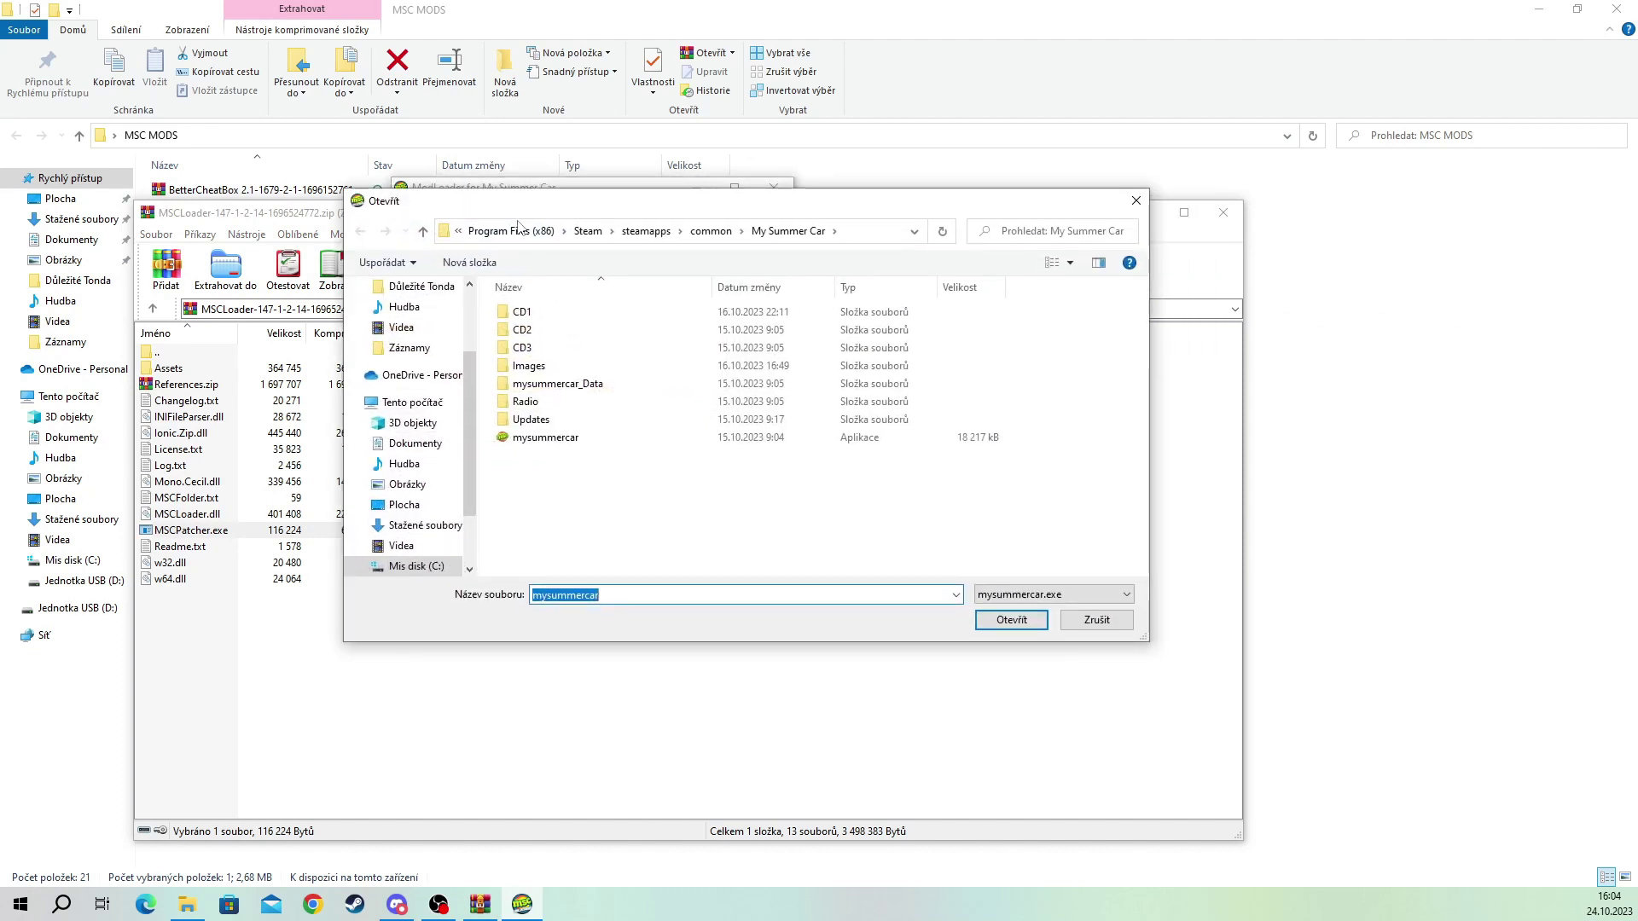
{"action": "left_click", "coordinate": [409, 405]}
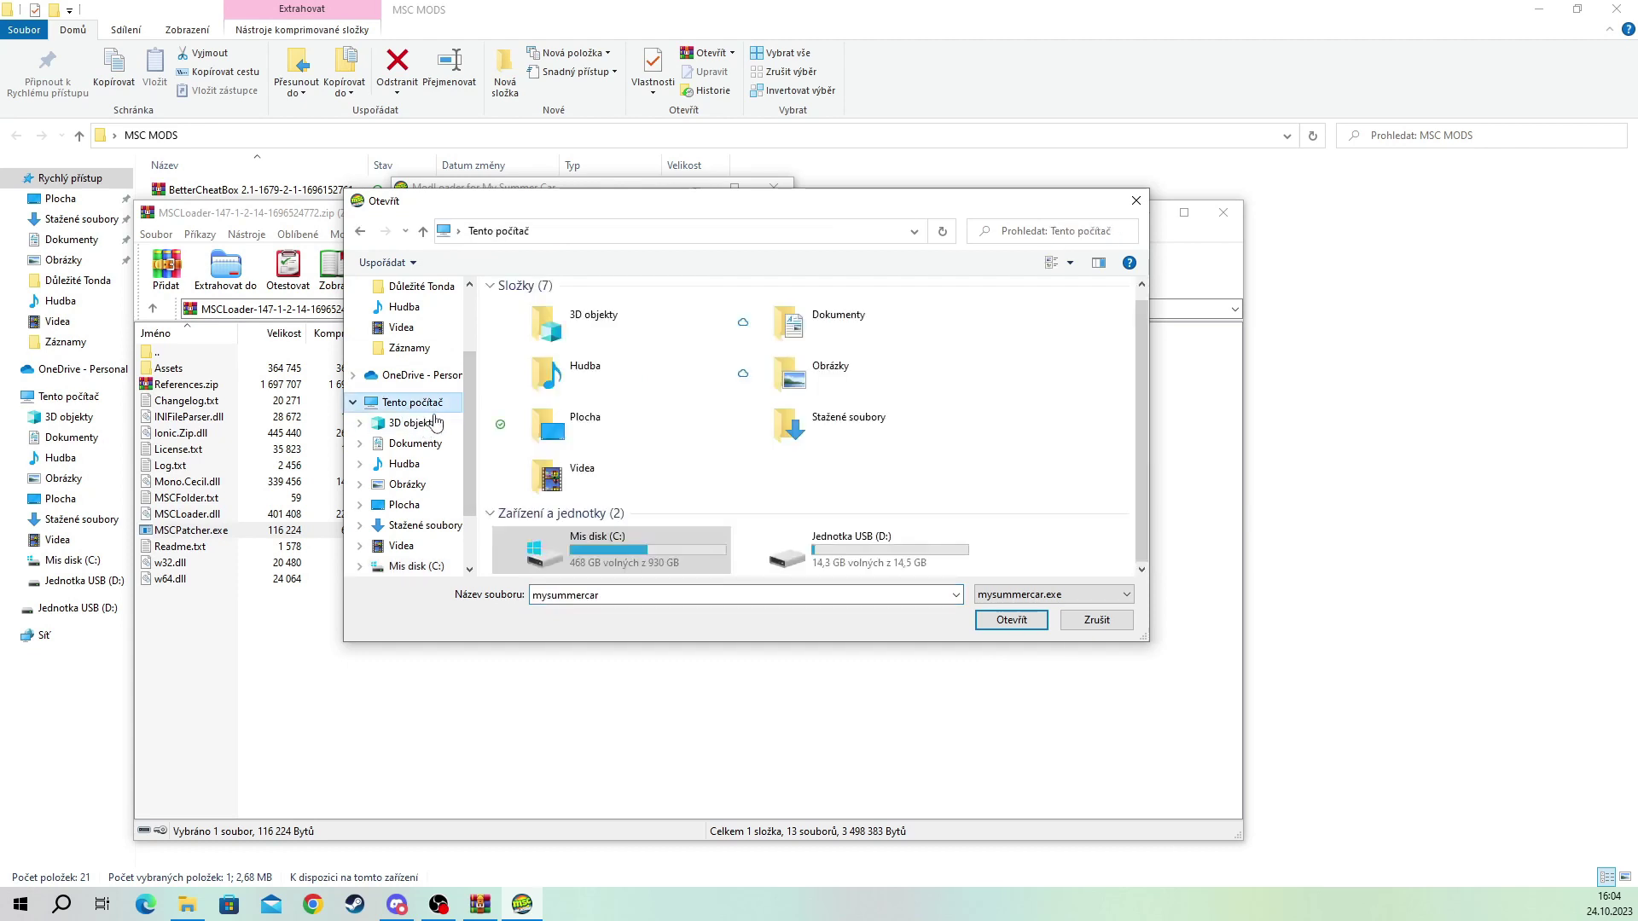
{"action": "double_click", "coordinate": [599, 564]}
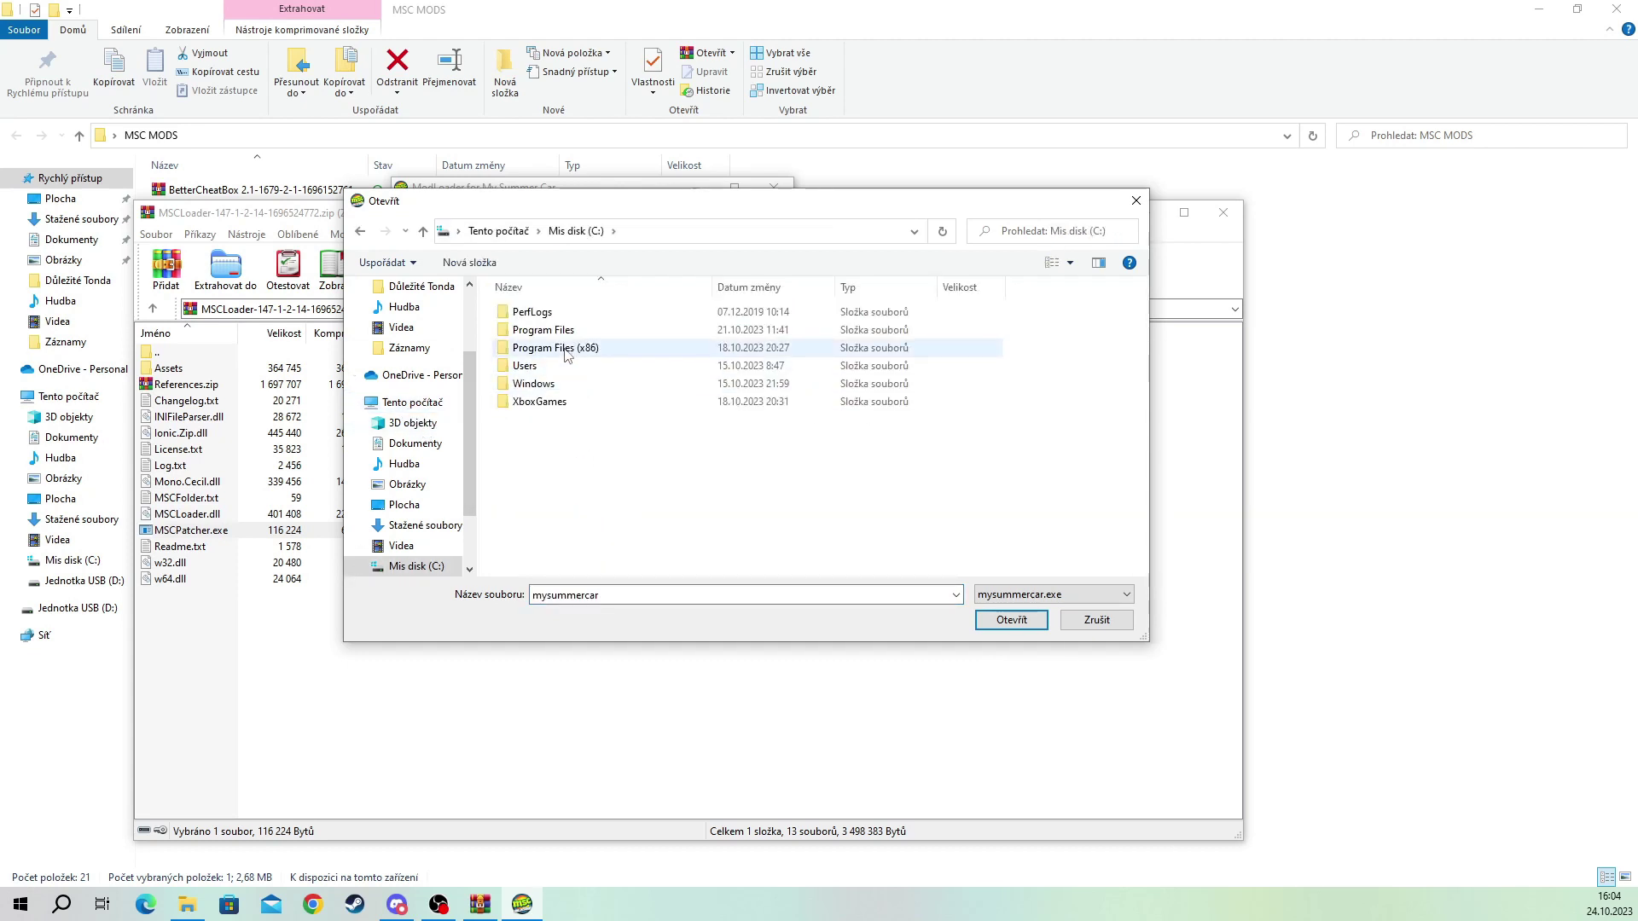
{"action": "double_click", "coordinate": [582, 349]}
{"action": "scroll", "coordinate": [563, 486], "scroll_direction": "down", "scroll_amount": 1}
{"action": "double_click", "coordinate": [557, 420]}
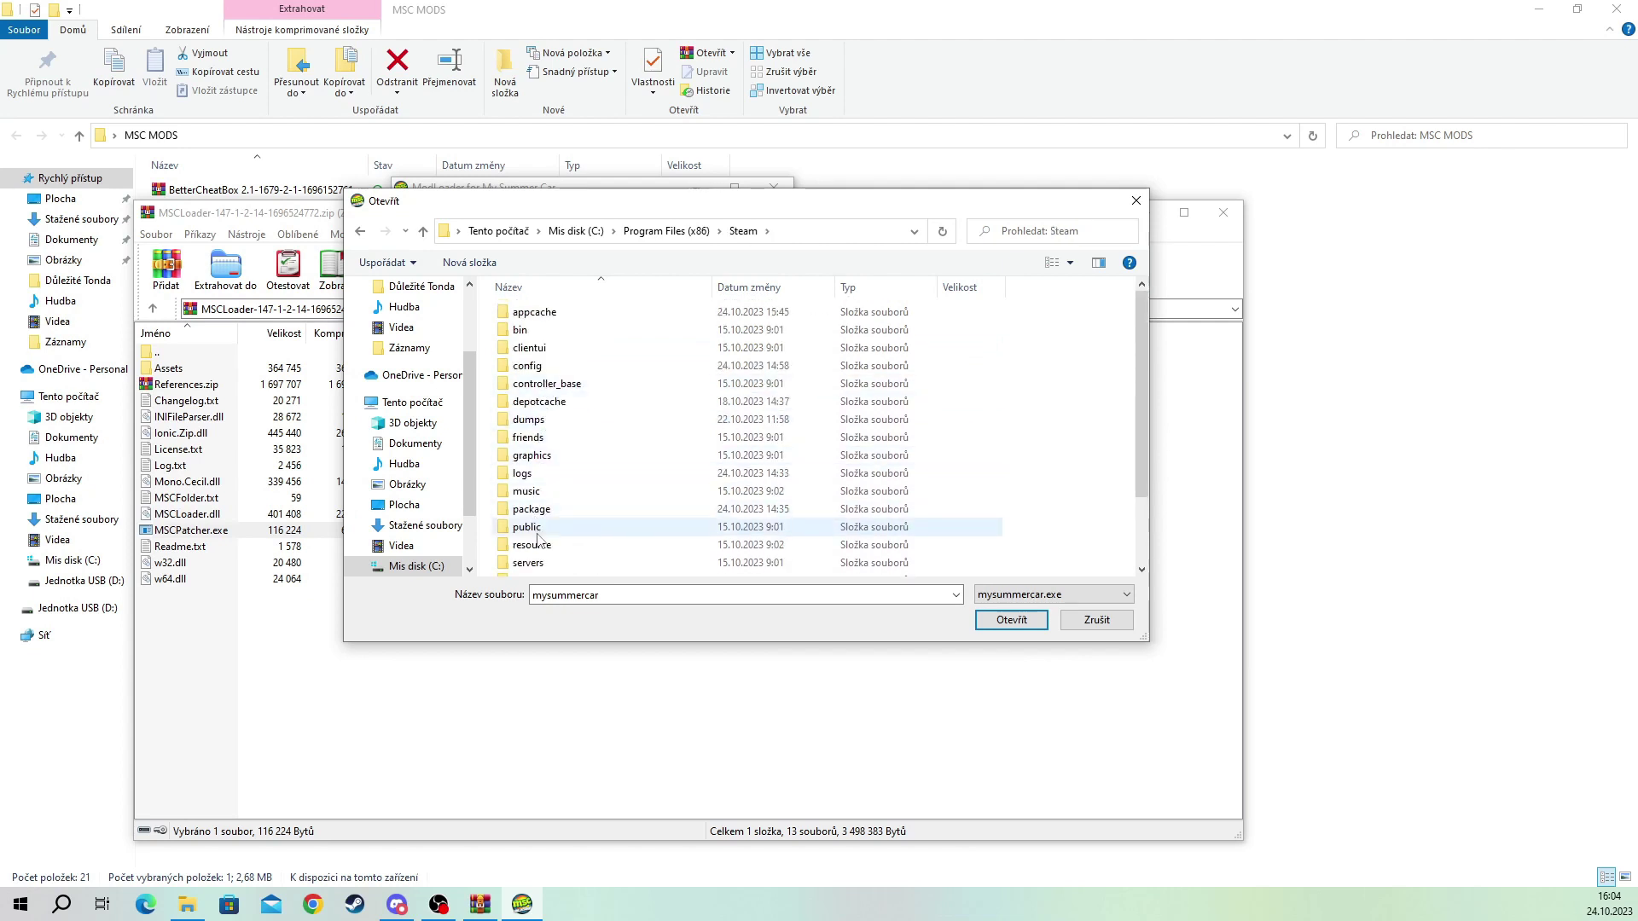
{"action": "scroll", "coordinate": [541, 550], "scroll_direction": "down", "scroll_amount": 1}
Step: Pick mysummercar.exe in steamapps\common\My Summer Car and install MSCLoader into it
{"action": "double_click", "coordinate": [541, 550]}
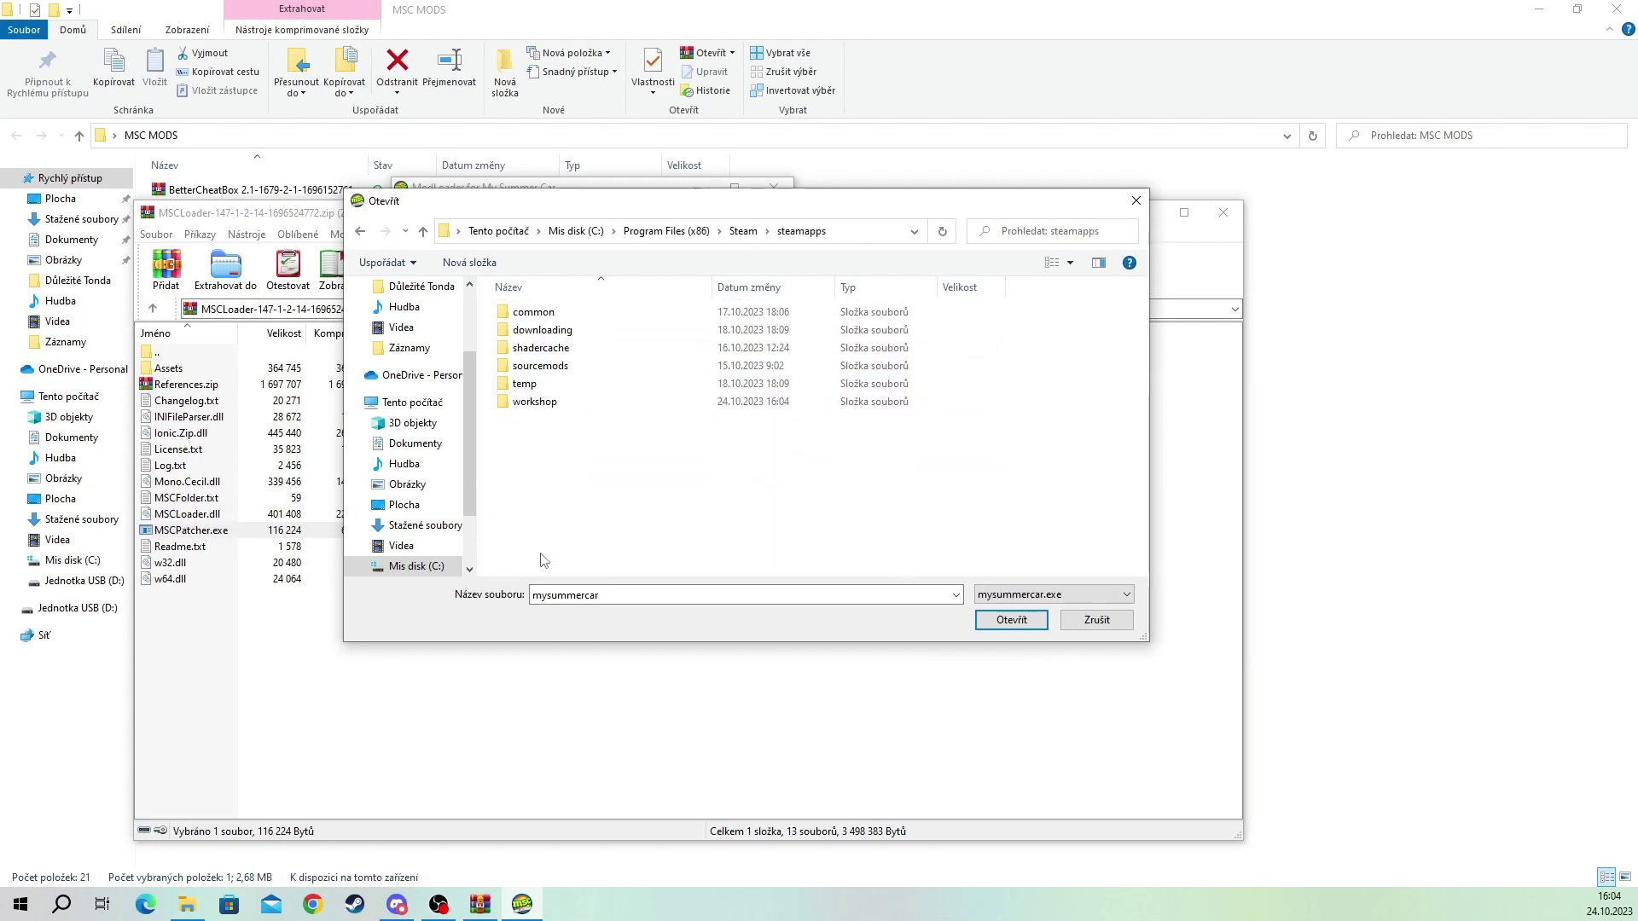
{"action": "double_click", "coordinate": [553, 318]}
{"action": "double_click", "coordinate": [542, 405]}
{"action": "double_click", "coordinate": [535, 438]}
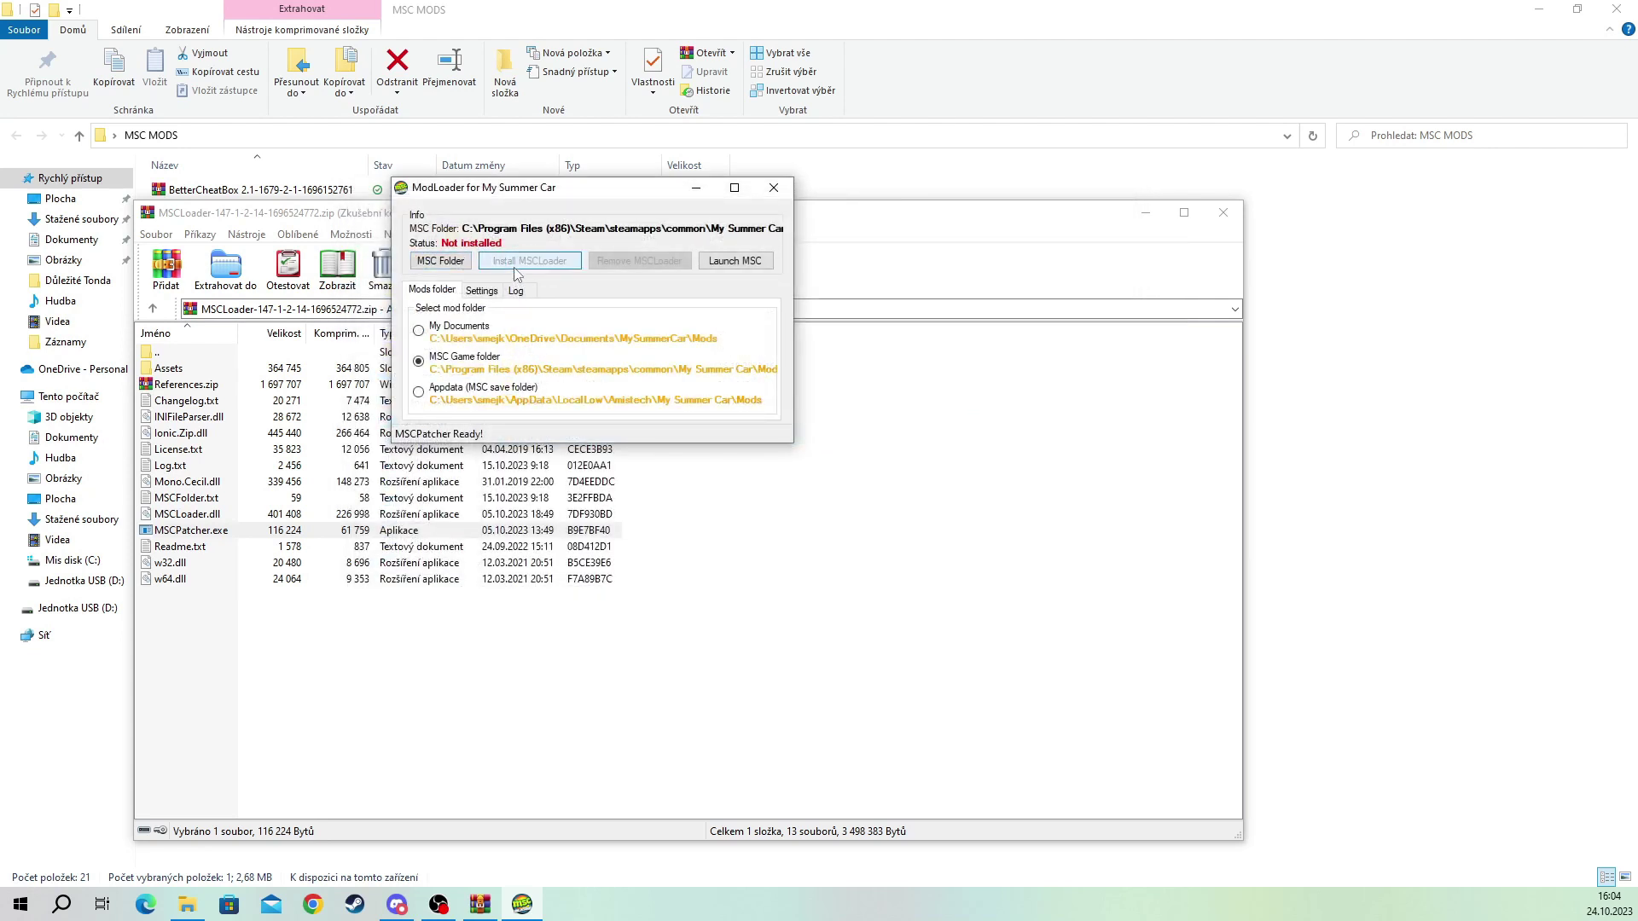
{"action": "left_click", "coordinate": [513, 266]}
{"action": "left_click", "coordinate": [862, 510]}
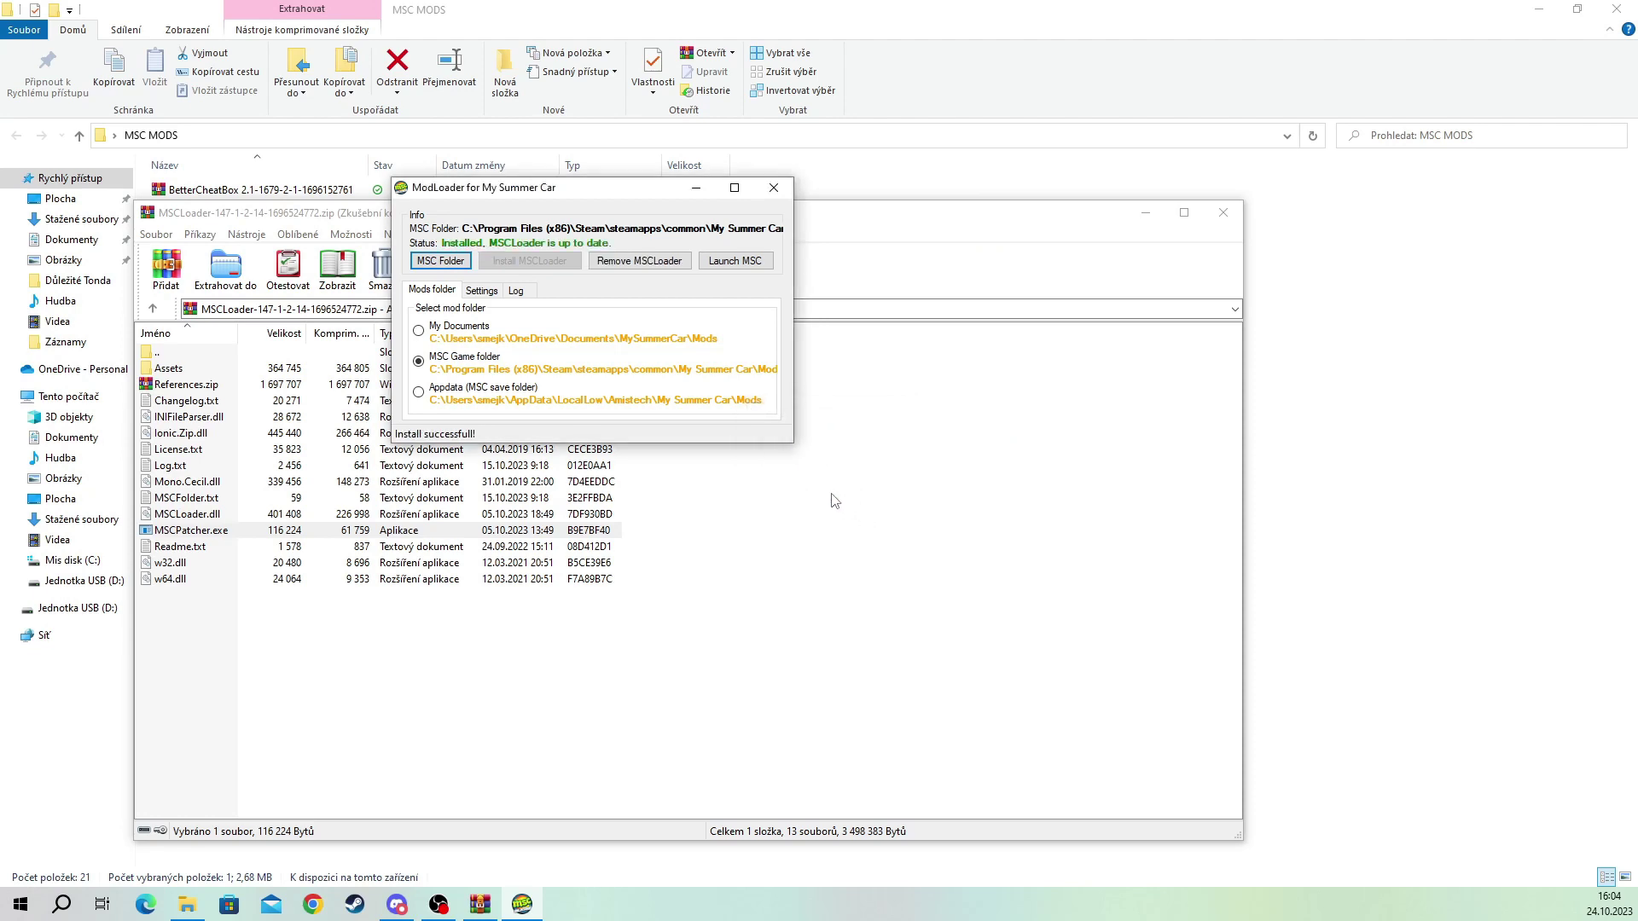
Step: Close the patcher and archive, then browse Explorer to C:\Program Files (x86)\Steam\steamapps
{"action": "left_click", "coordinate": [772, 189]}
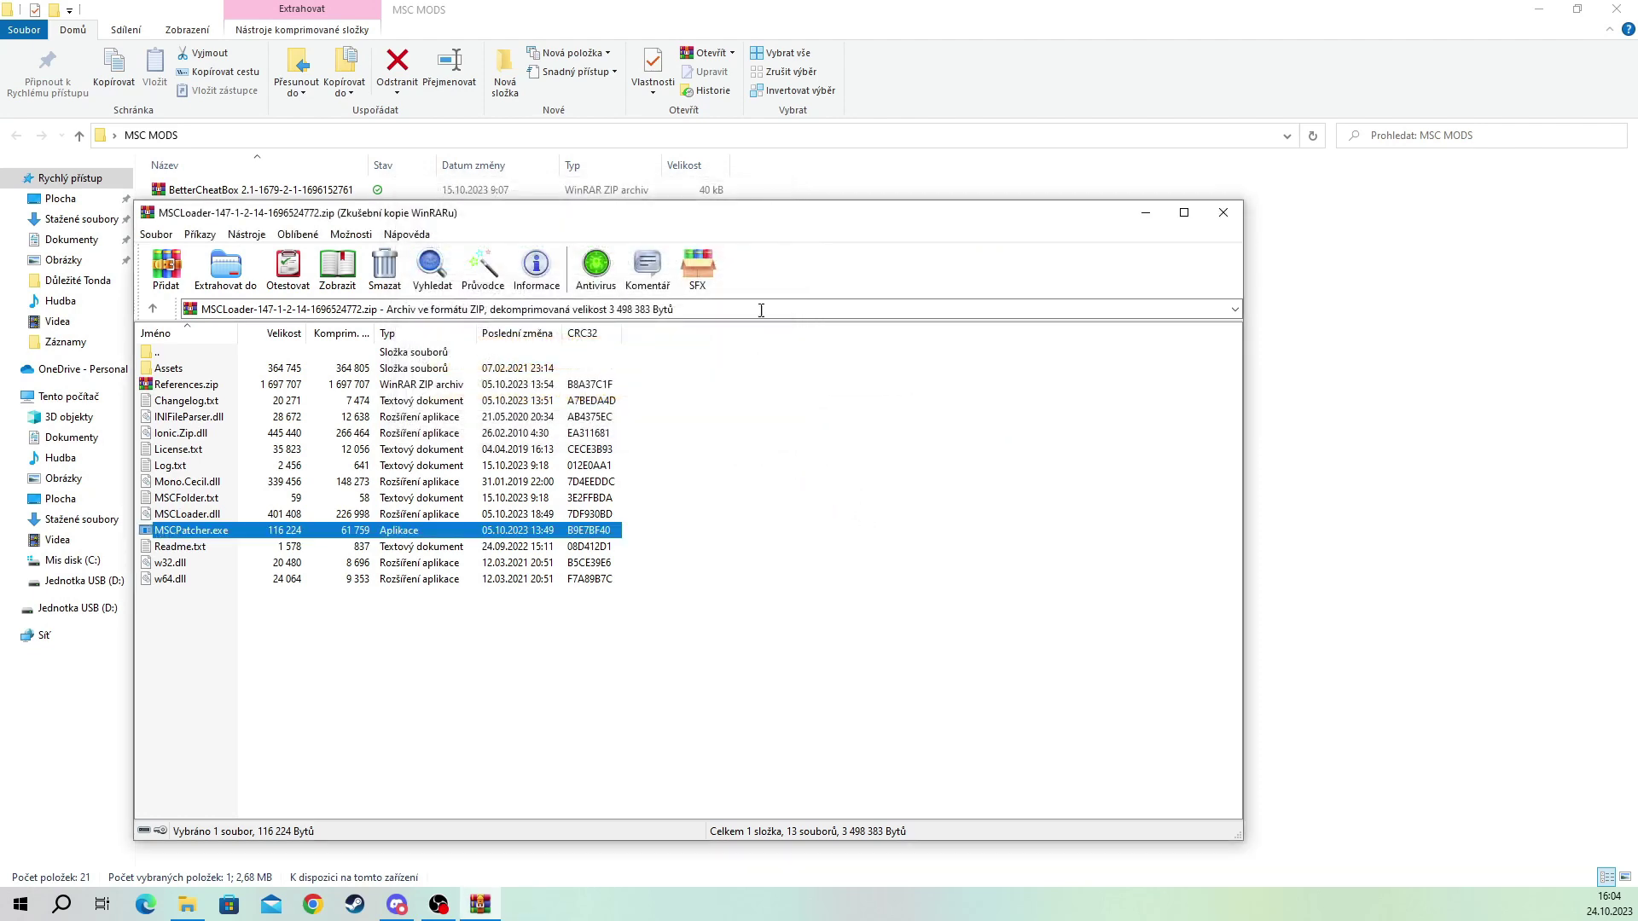
{"action": "left_click", "coordinate": [1224, 214]}
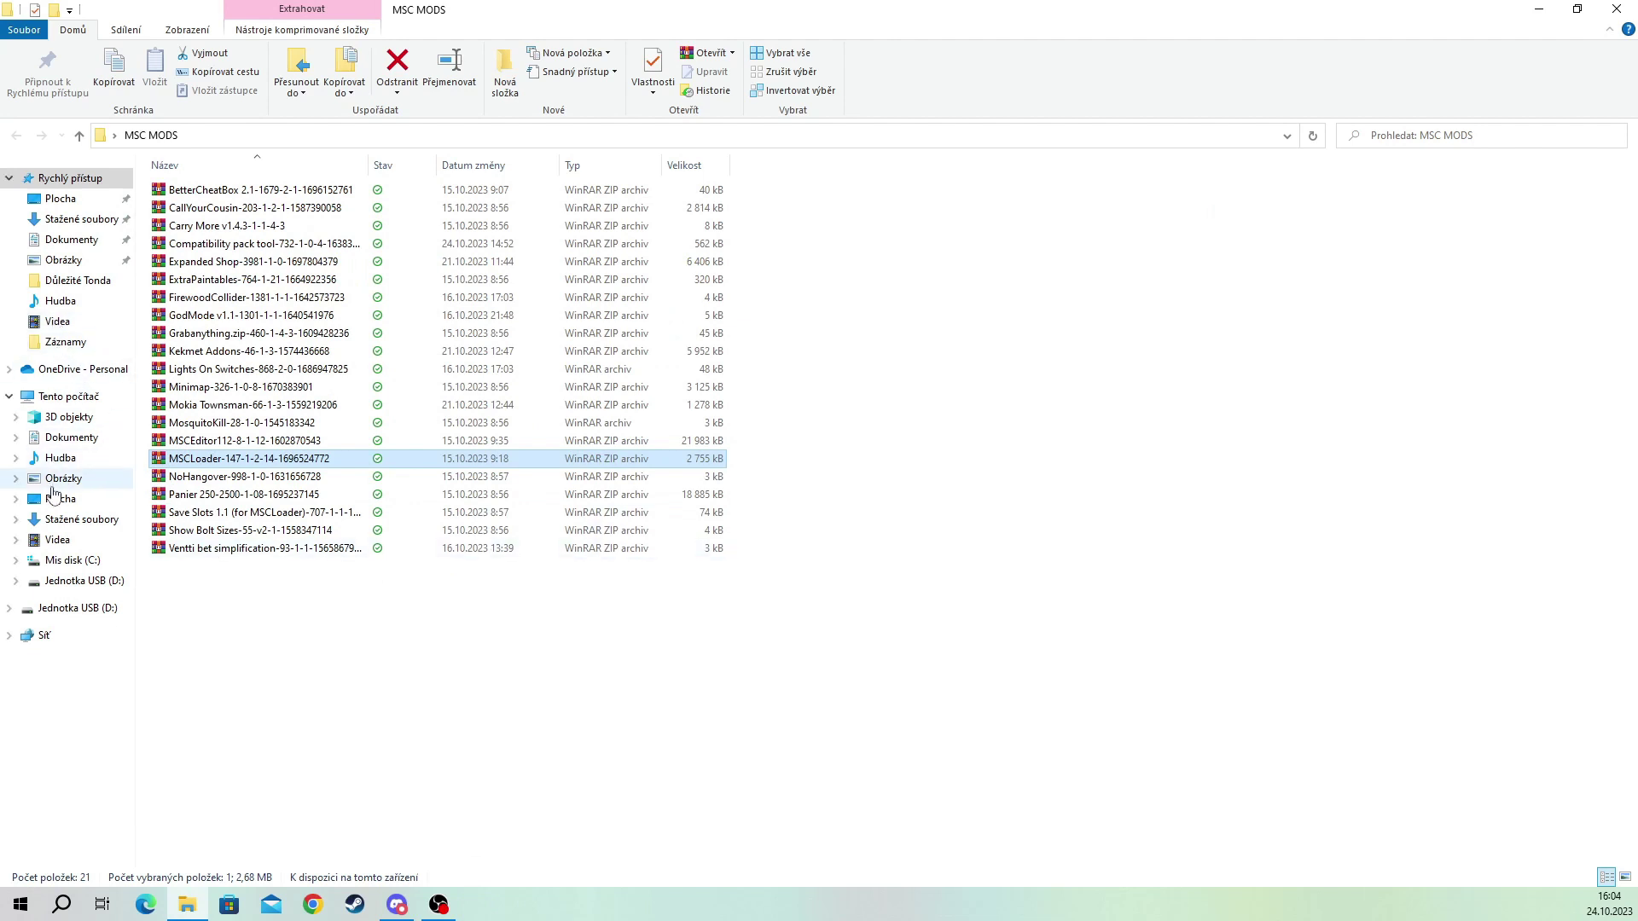
{"action": "left_click", "coordinate": [65, 564]}
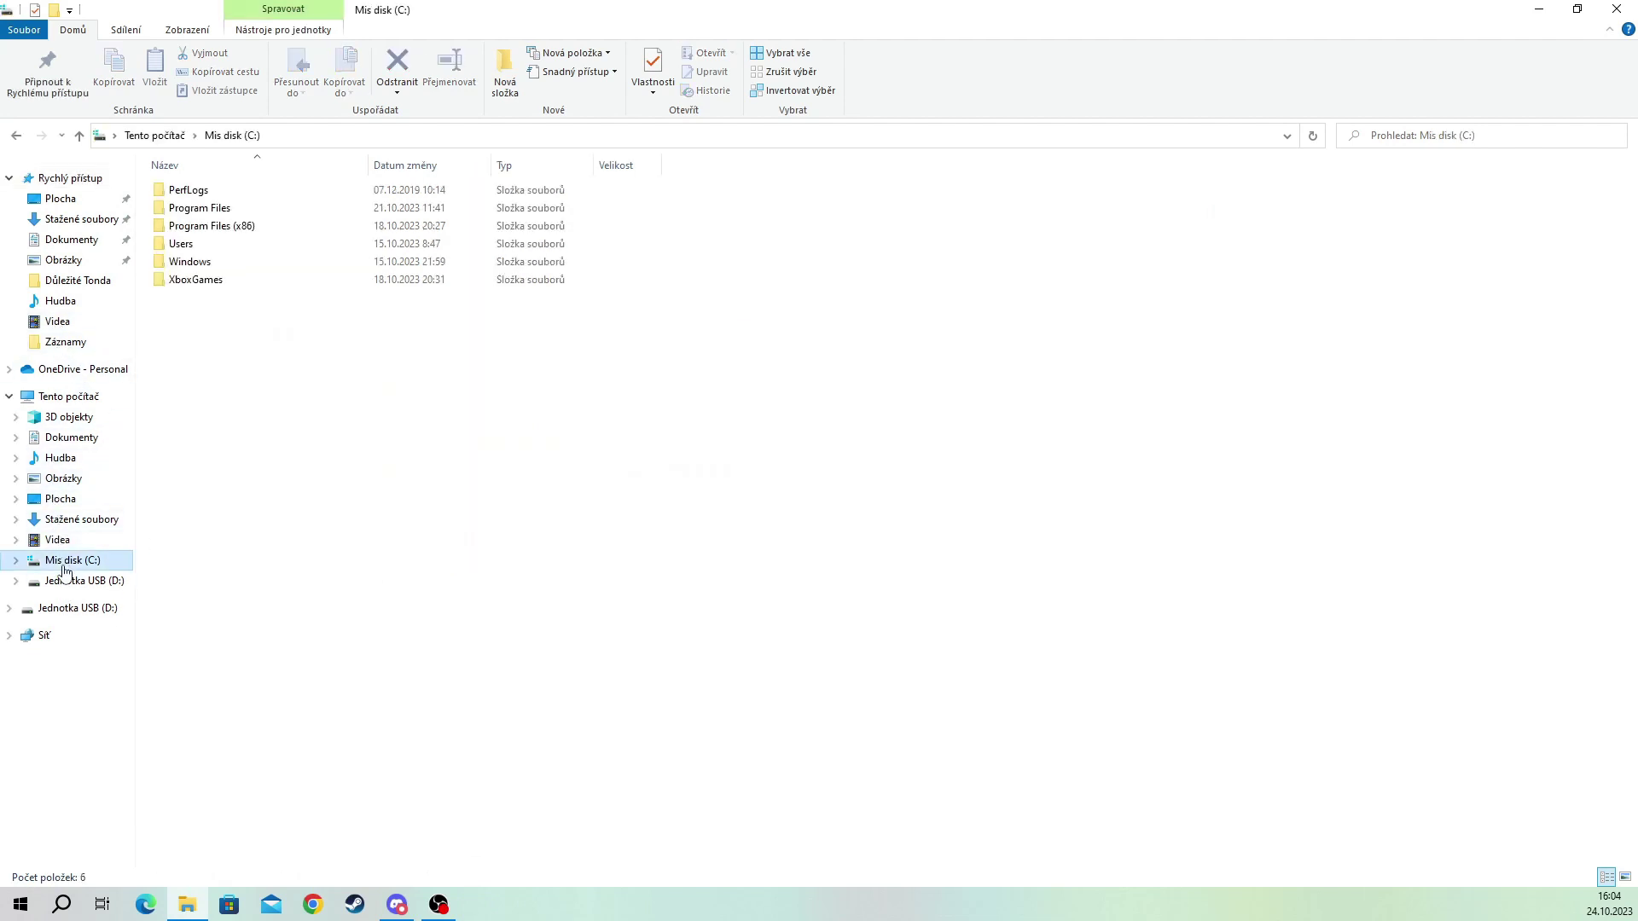
{"action": "double_click", "coordinate": [198, 227]}
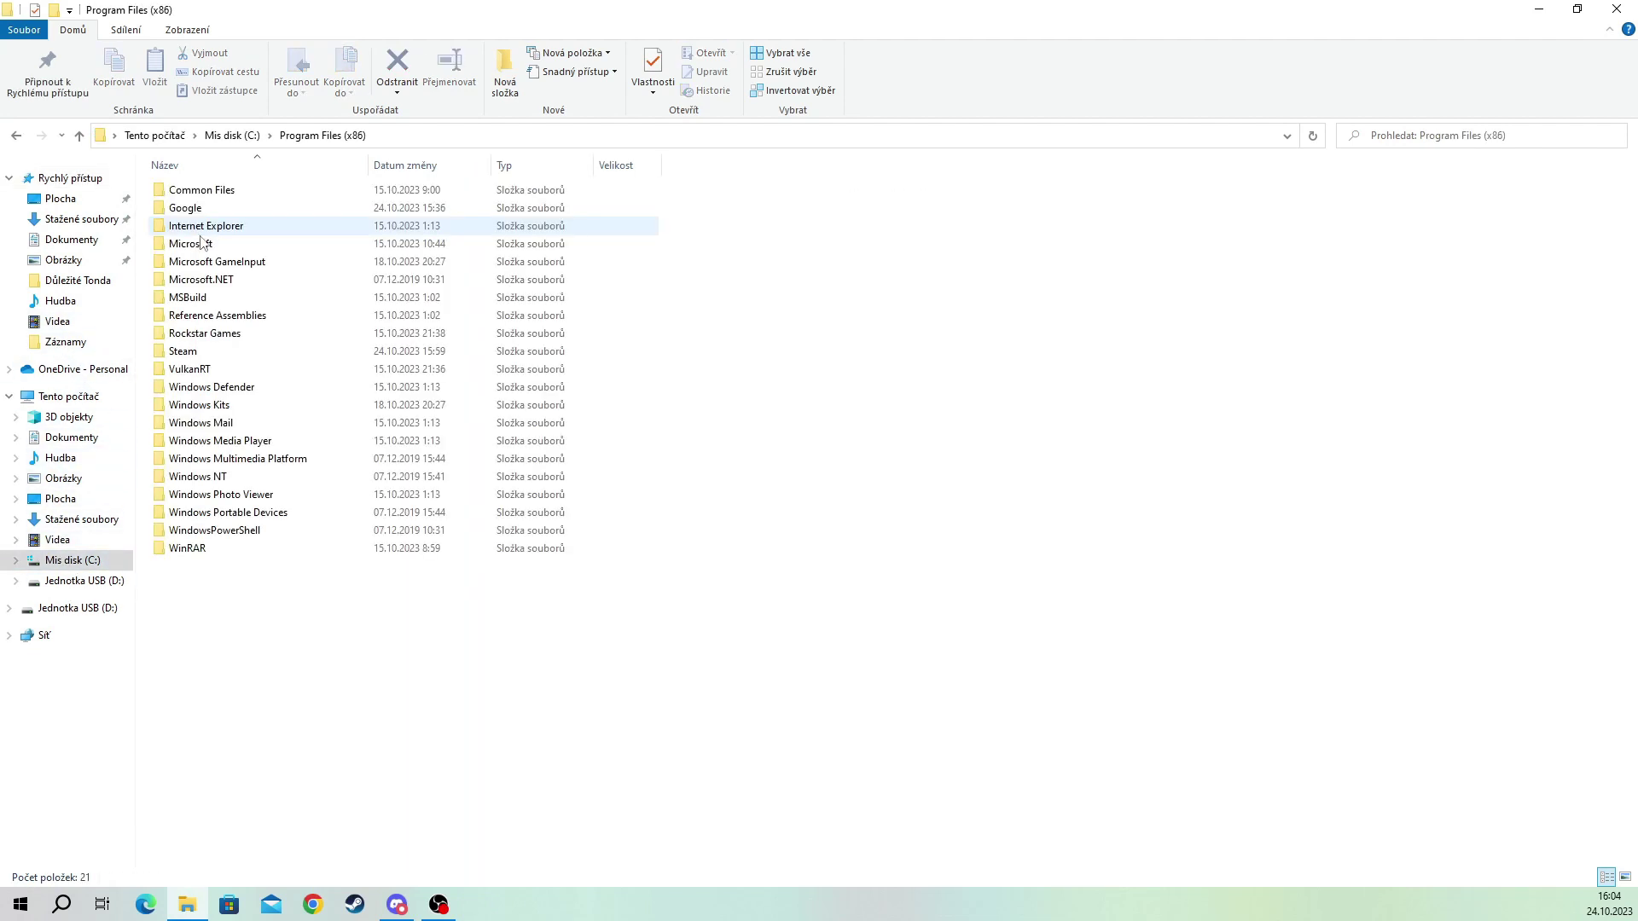
{"action": "double_click", "coordinate": [199, 350]}
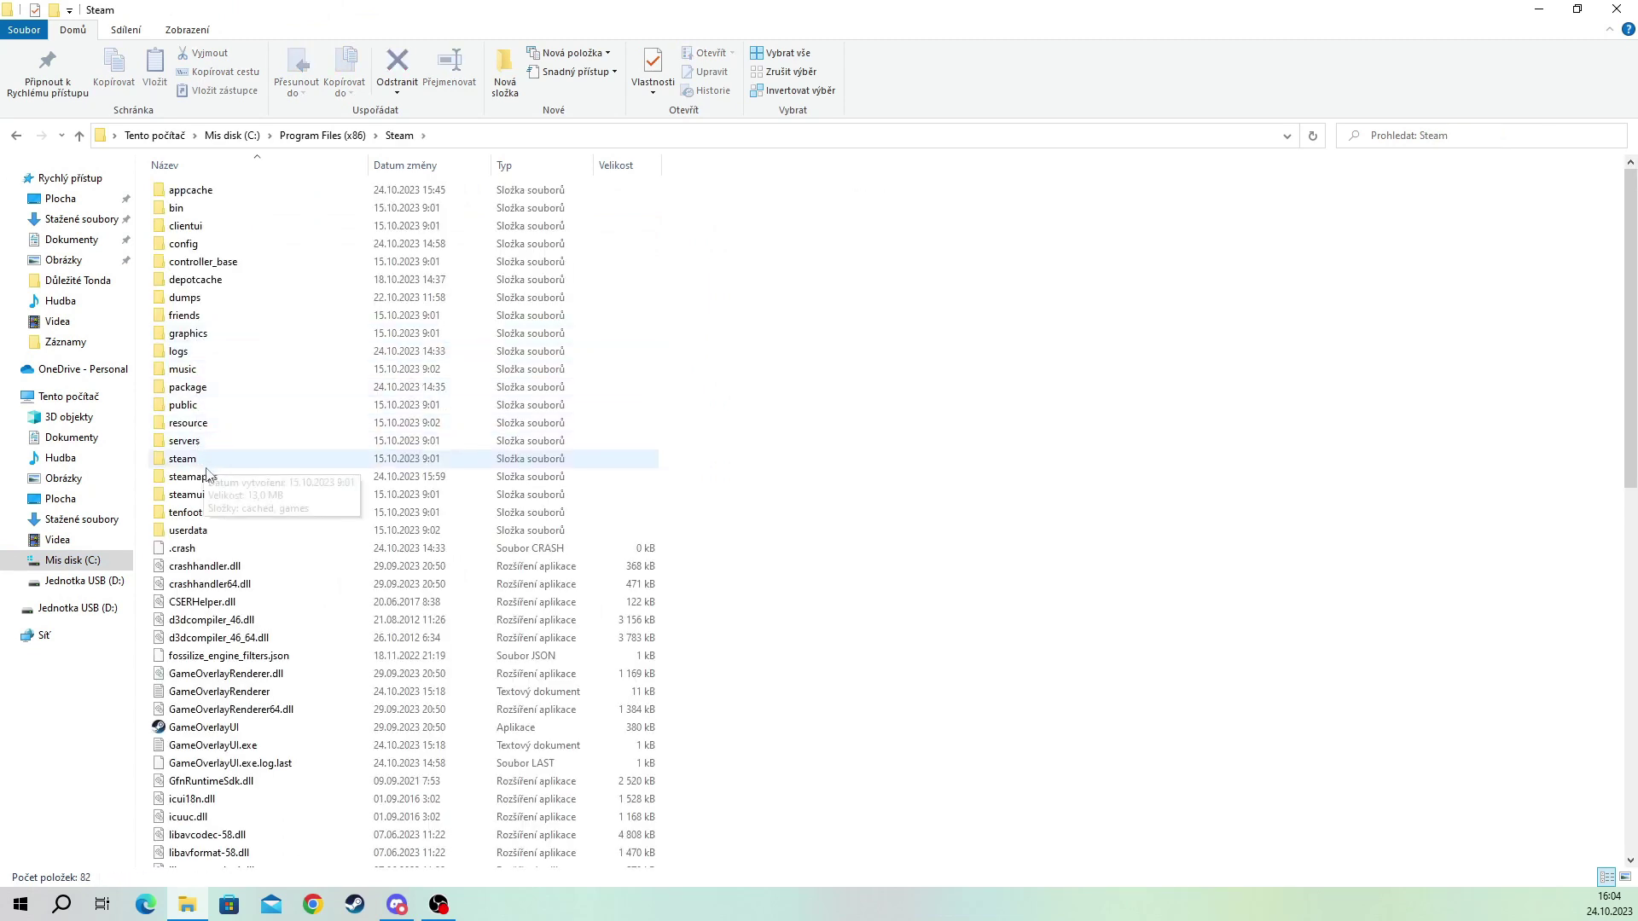
{"action": "double_click", "coordinate": [205, 476]}
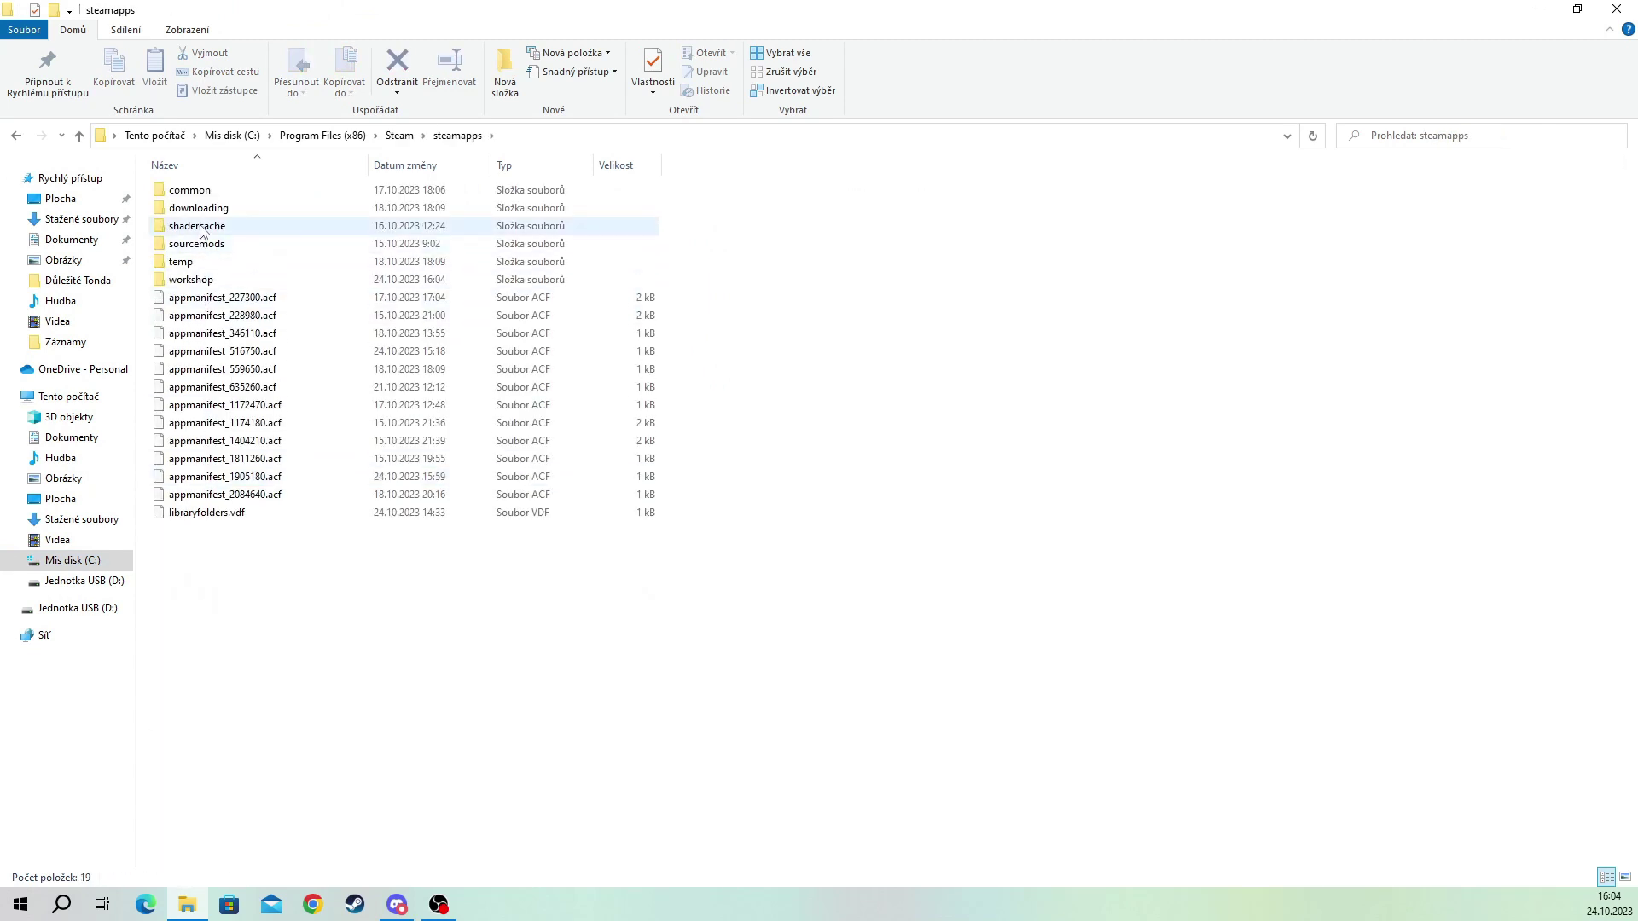
Step: Open common\My Summer Car\Mods and shrink its window to reveal the desktop
{"action": "double_click", "coordinate": [194, 191]}
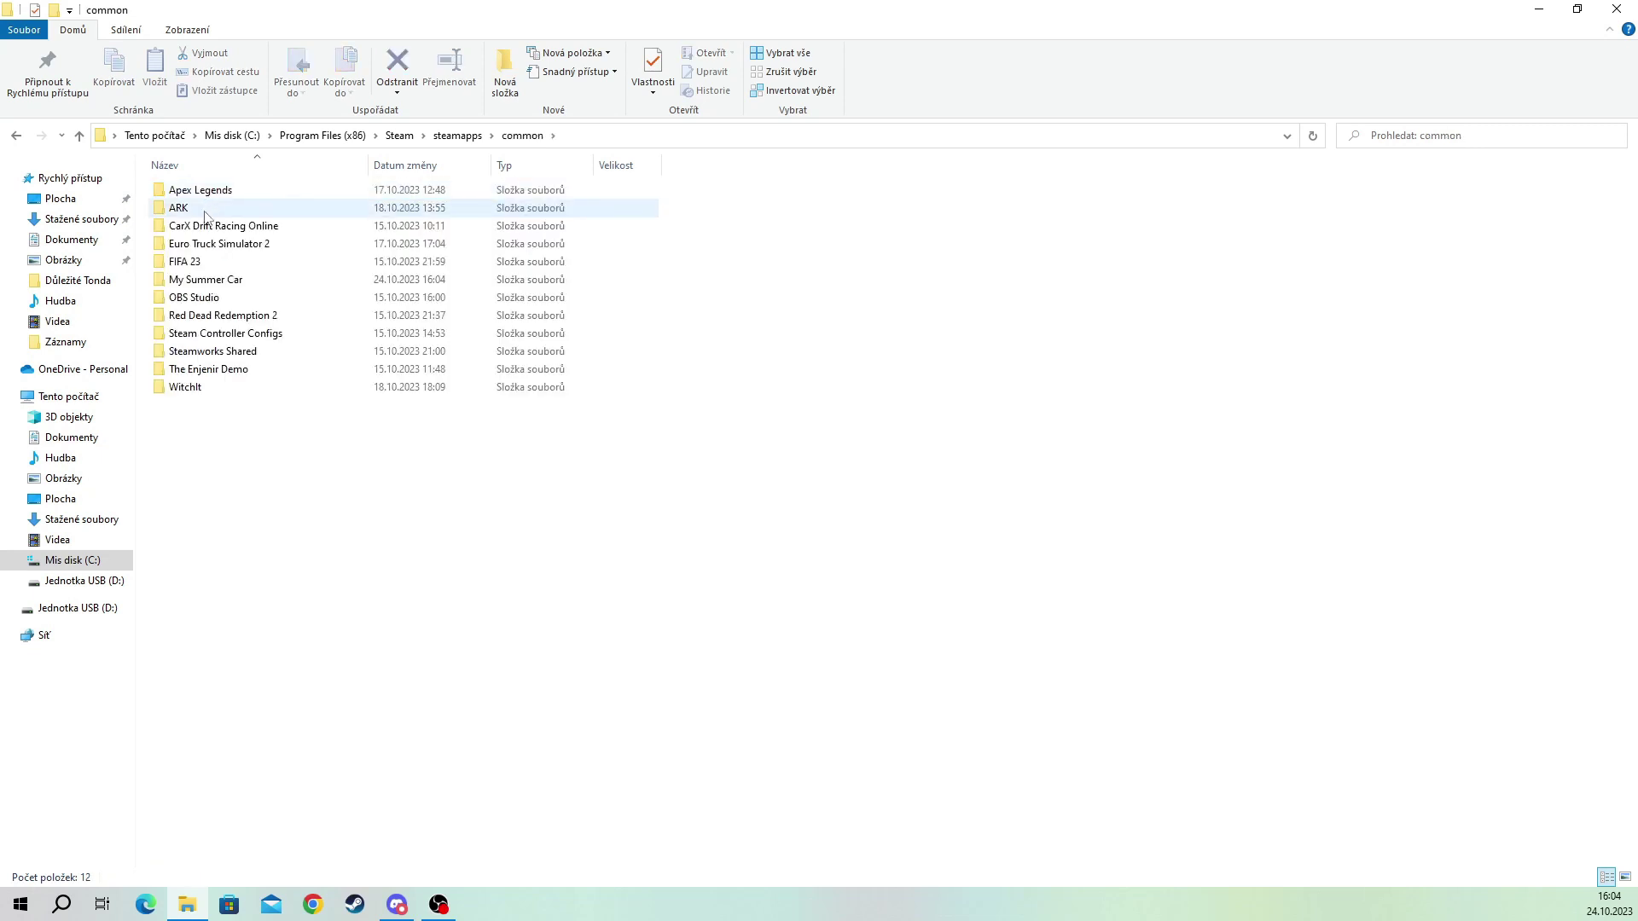
{"action": "double_click", "coordinate": [198, 280]}
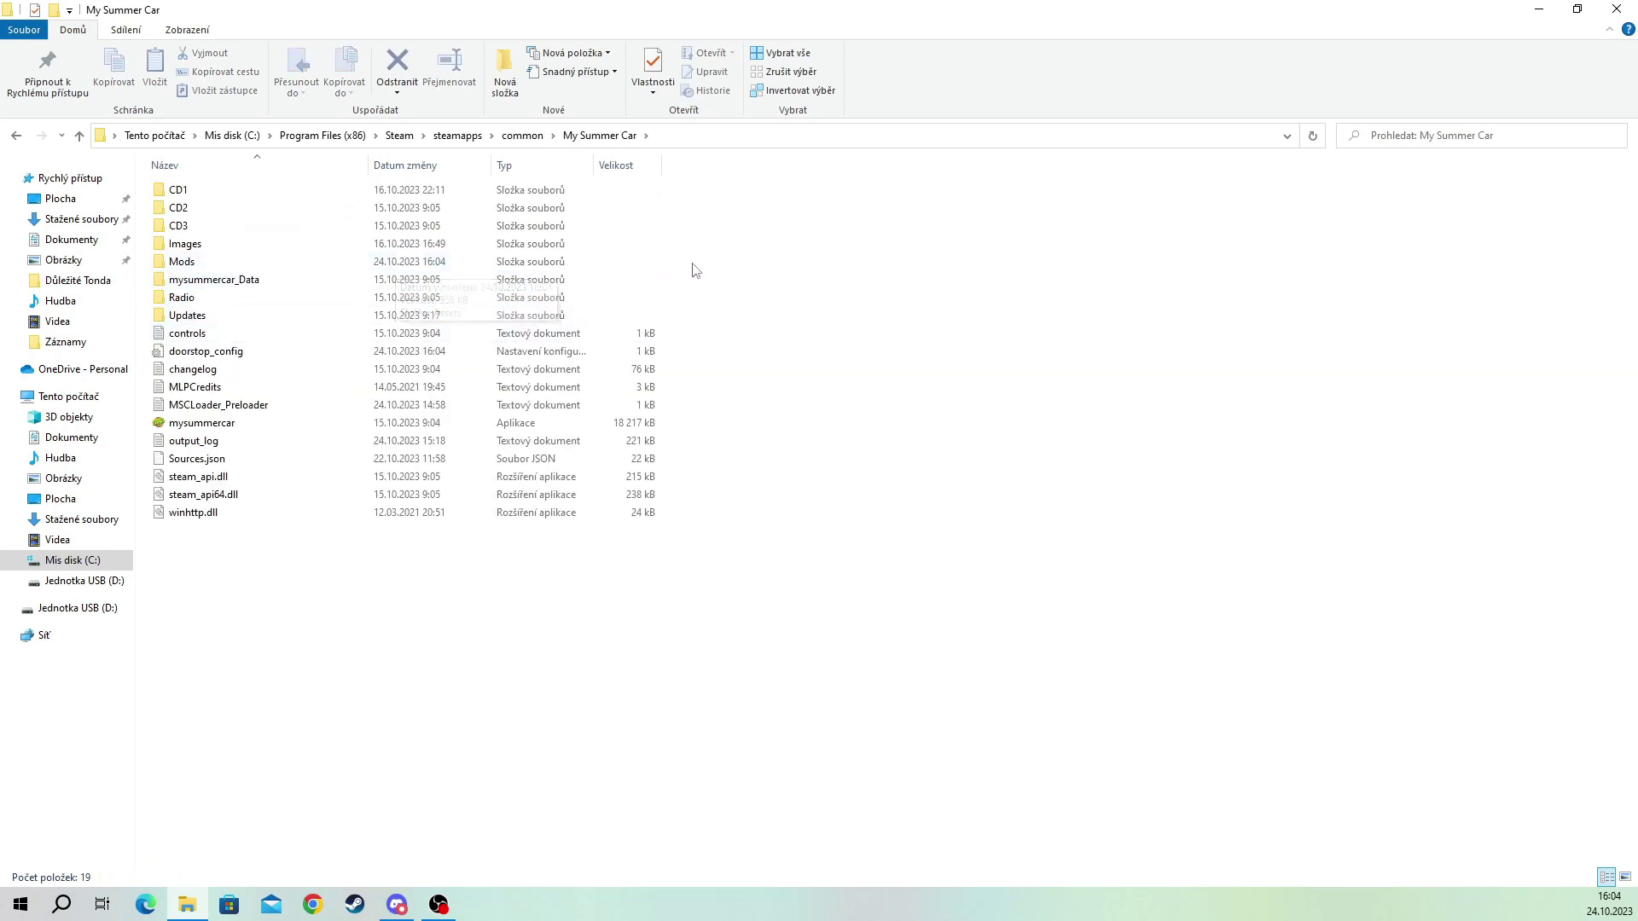
{"action": "left_click", "coordinate": [633, 265]}
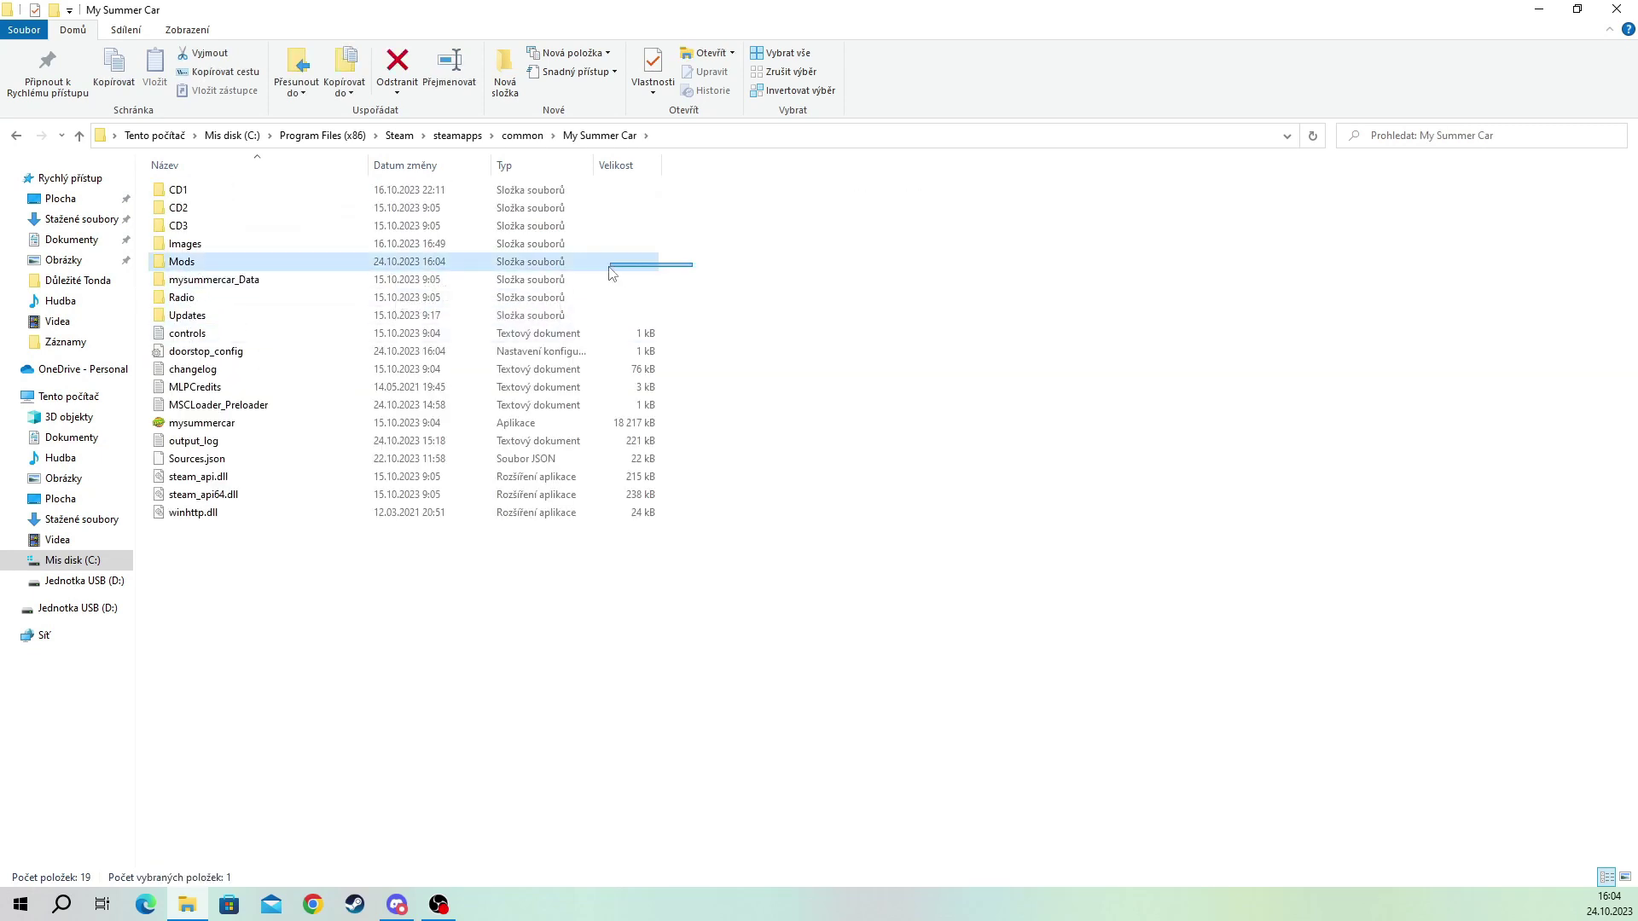
{"action": "double_click", "coordinate": [211, 271]}
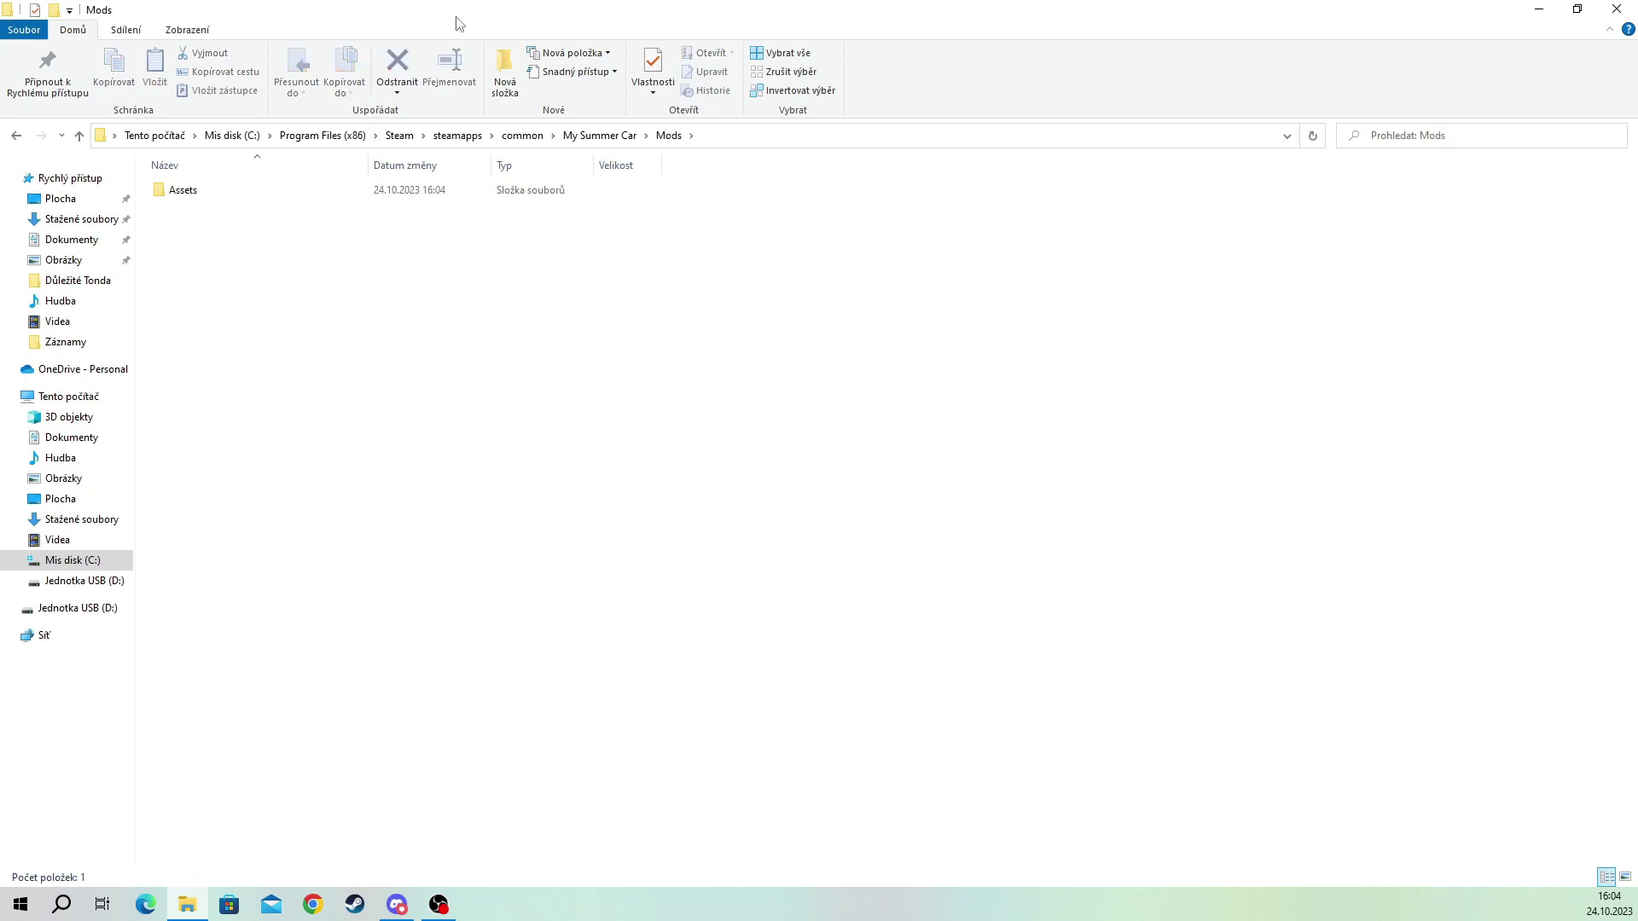
{"action": "left_click_drag", "start_coordinate": [457, 24], "coordinate": [664, 261]}
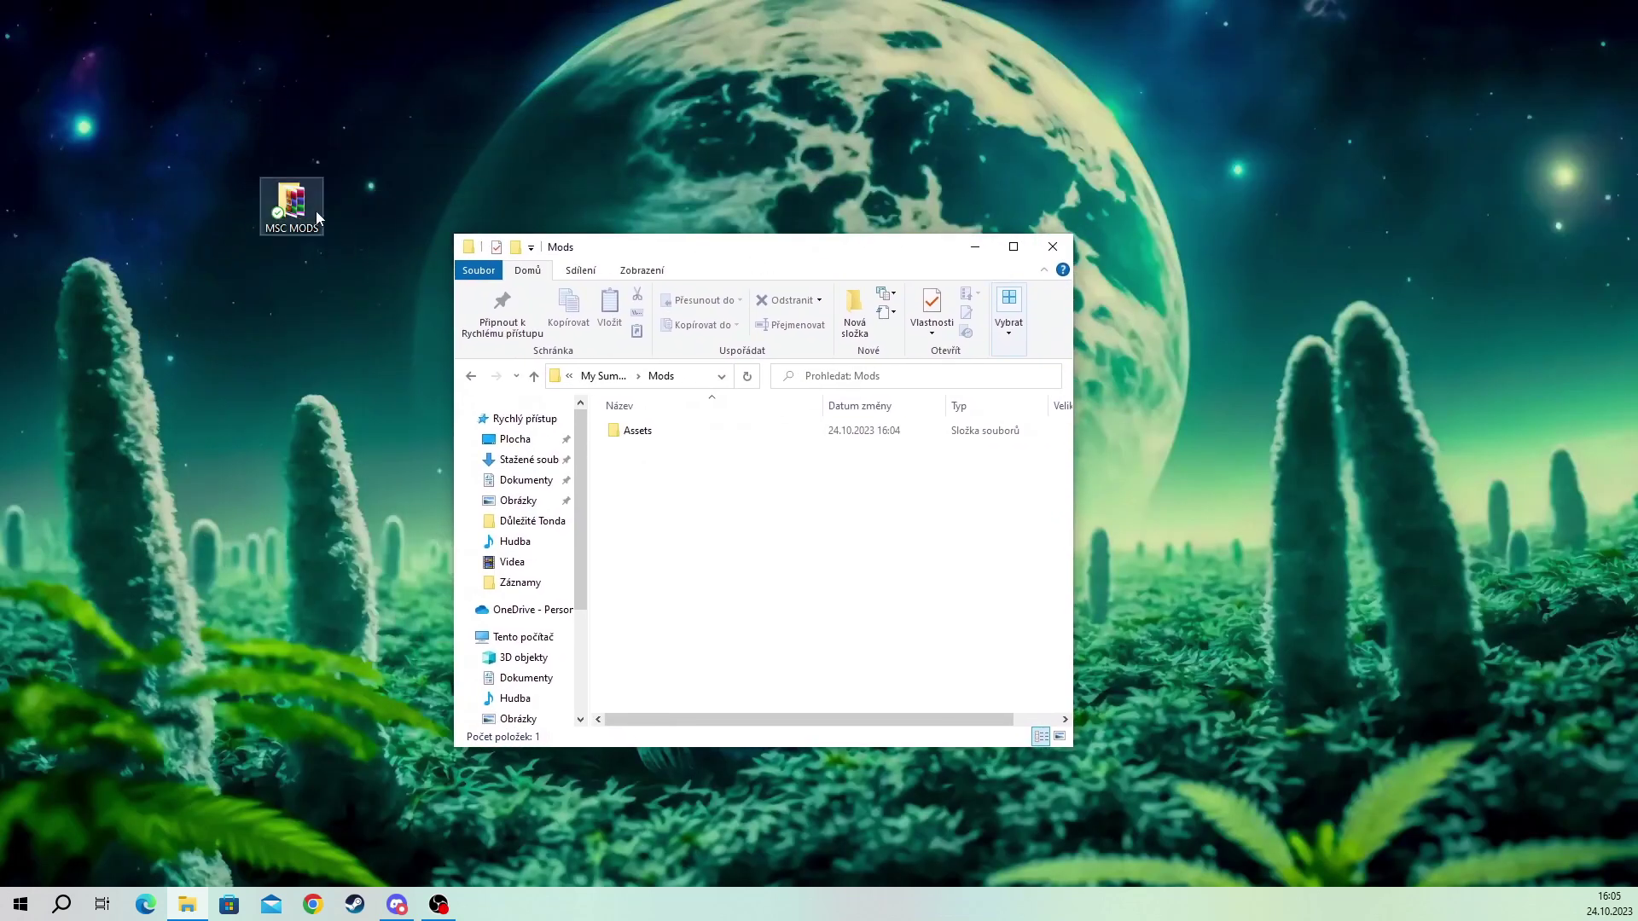
Step: Open MSC MODS and snap it on the left with the Mods folder on the right
{"action": "double_click", "coordinate": [315, 211]}
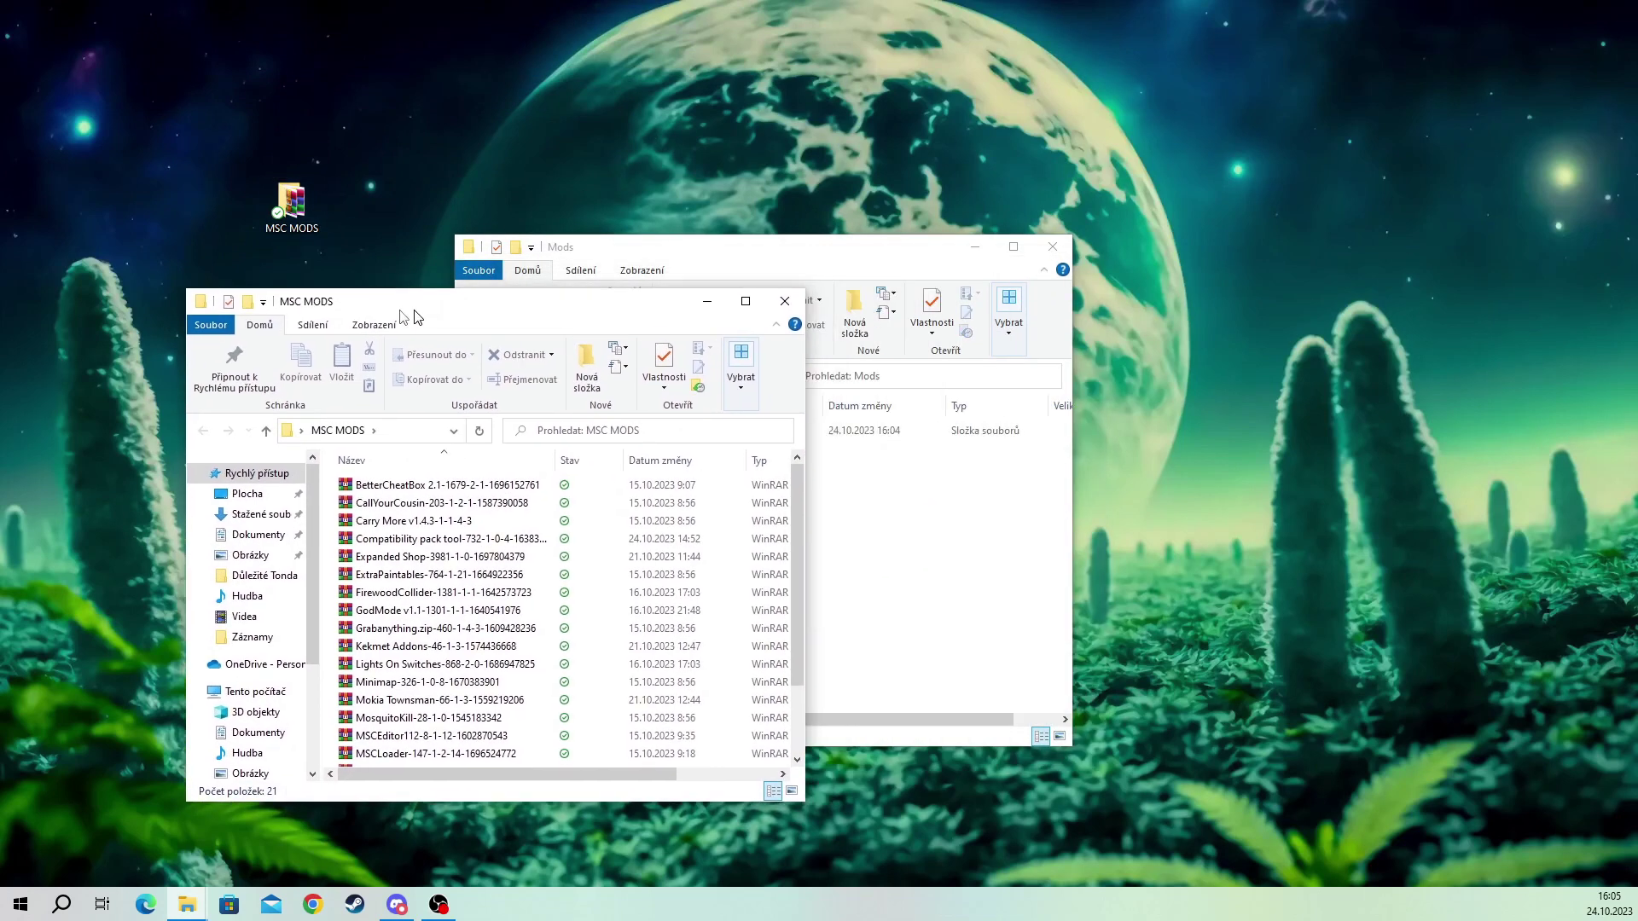
{"action": "left_click_drag", "start_coordinate": [703, 285], "coordinate": [0, 308]}
{"action": "left_click", "coordinate": [999, 334]}
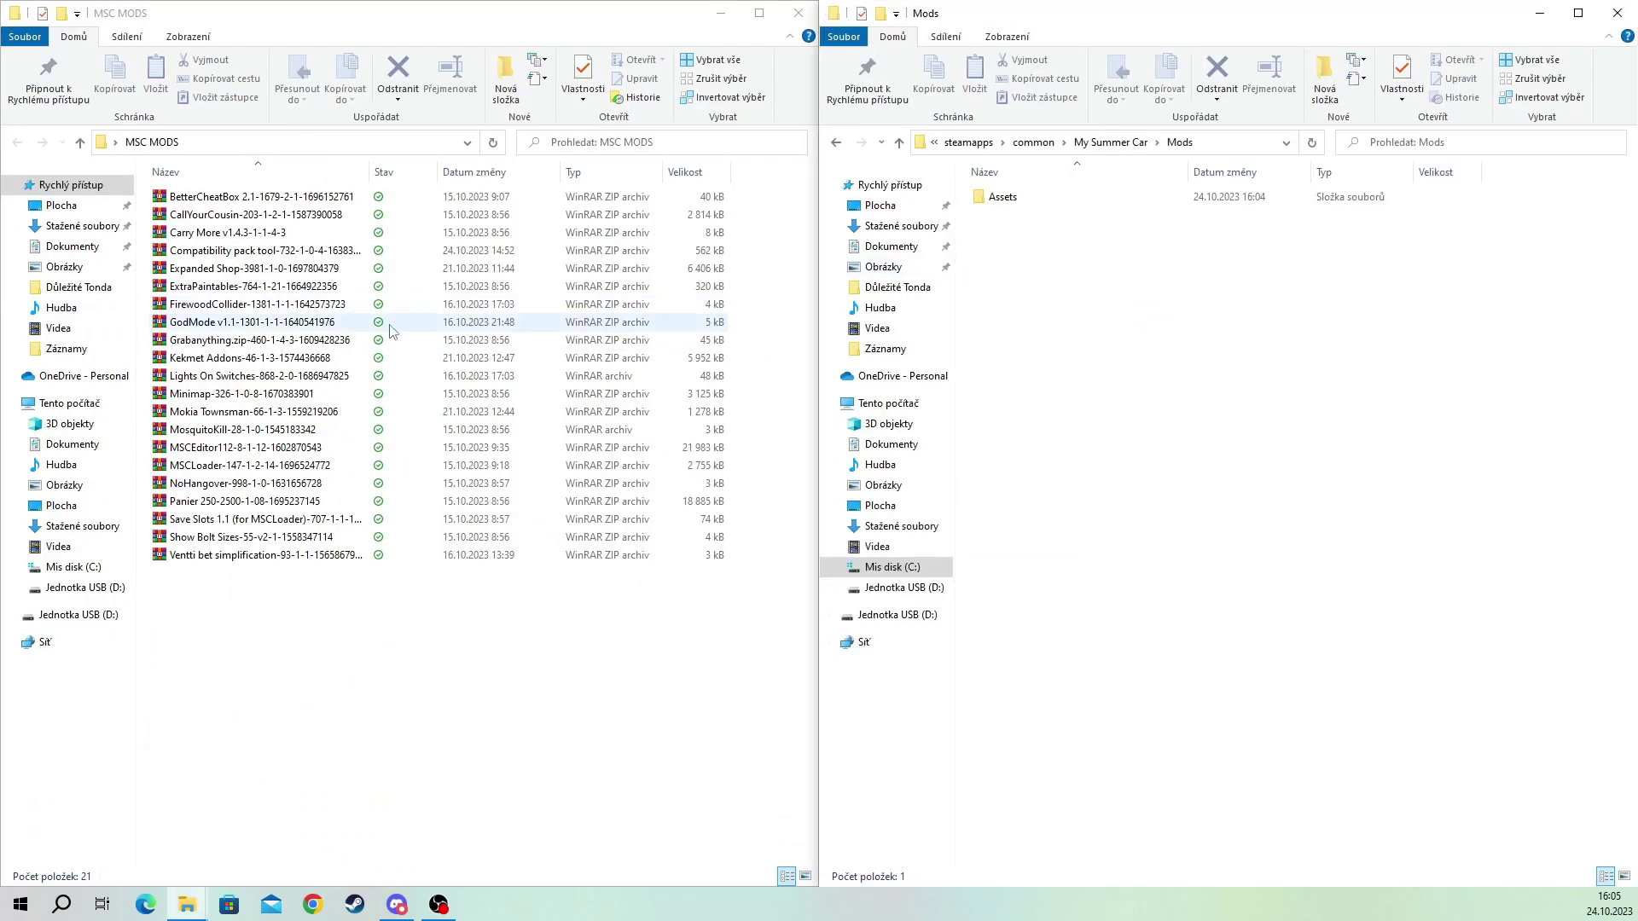
Step: Copy Assets and CallYourCousin.dll from the CallYourCousin zip into Mods
{"action": "double_click", "coordinate": [285, 219]}
{"action": "left_click", "coordinate": [208, 386]}
{"action": "key", "text": "ctrl+a"}
{"action": "left_click_drag", "start_coordinate": [193, 381], "coordinate": [1266, 429]}
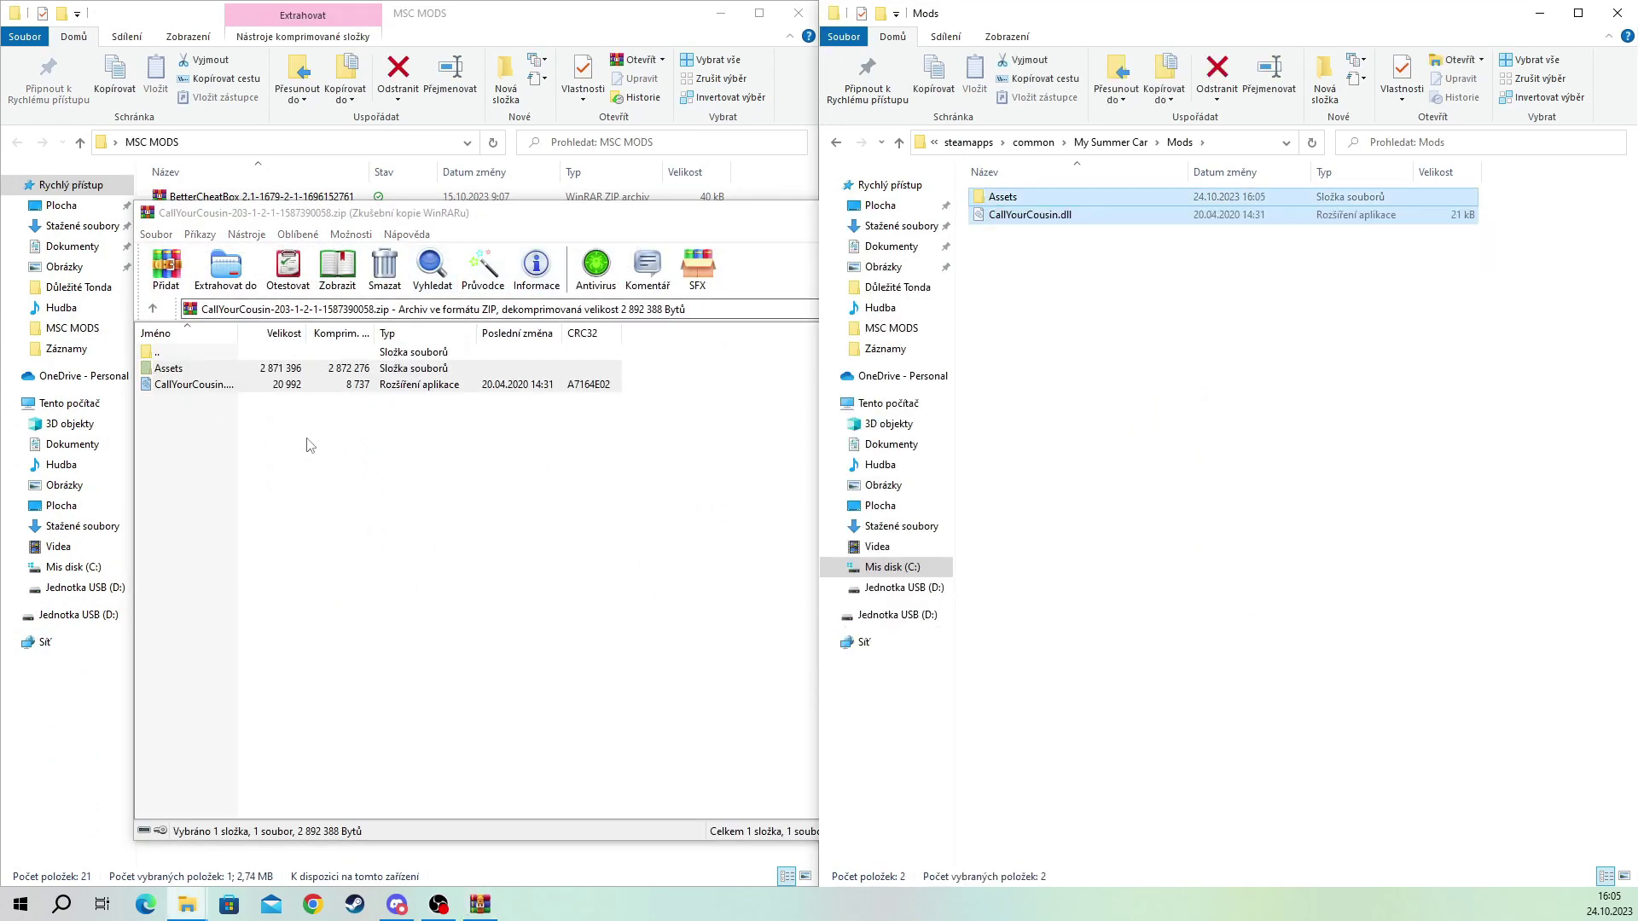
{"action": "left_click", "coordinate": [307, 445]}
{"action": "key", "text": "ctrl+a"}
{"action": "key", "text": "Escape"}
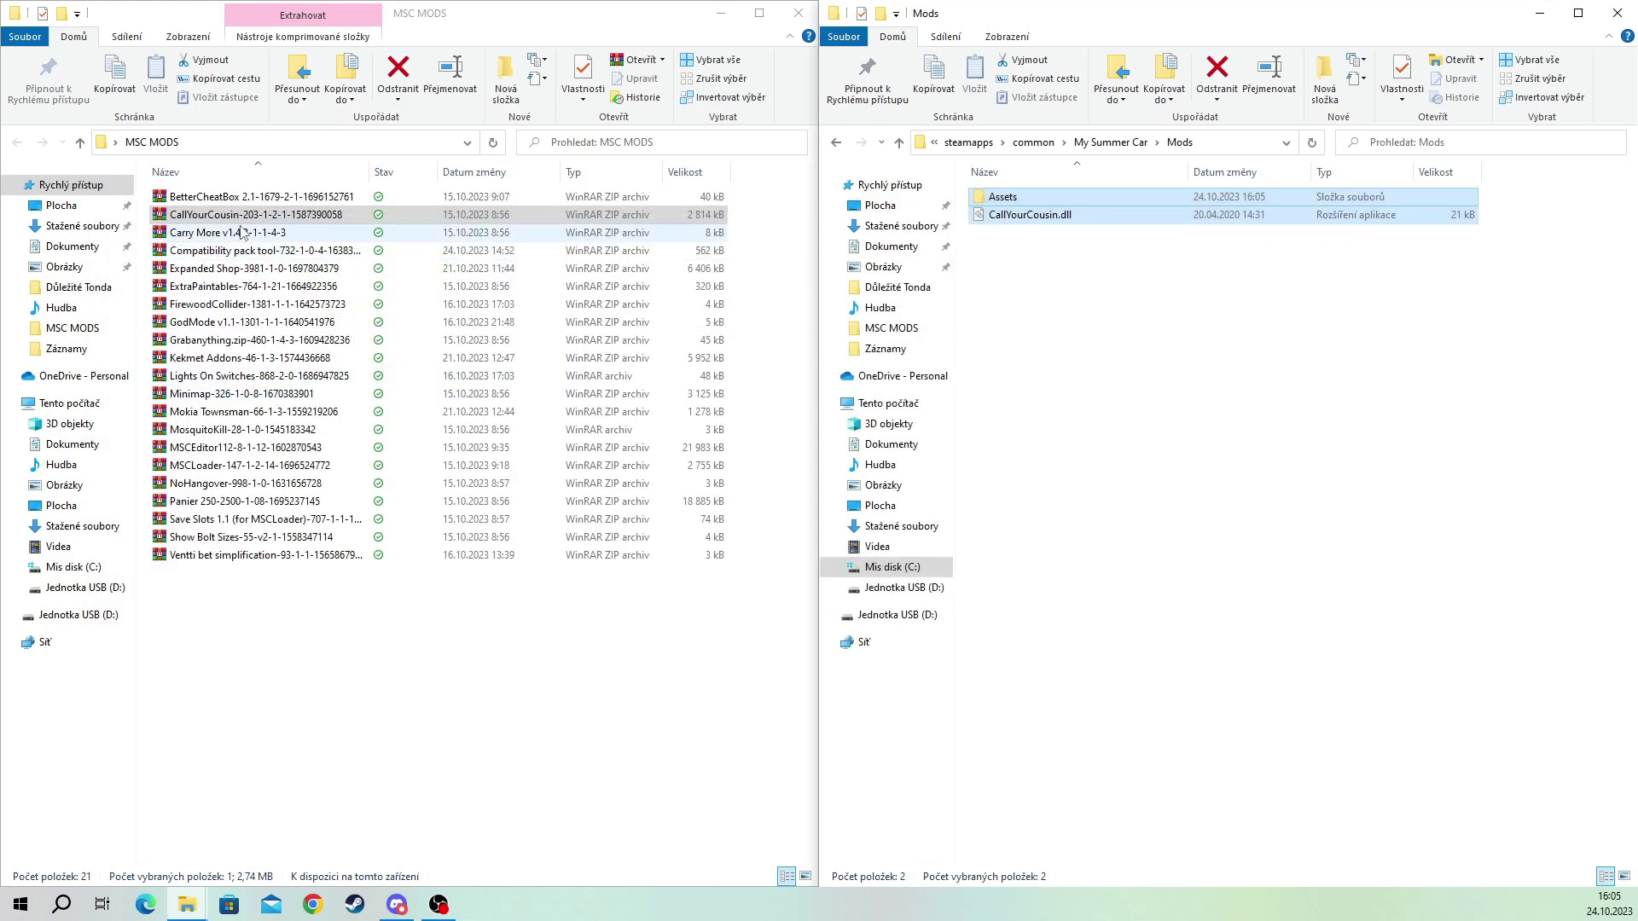
Step: Copy BetterCheatBox.dll from its zip into the Mods folder
{"action": "left_click", "coordinate": [232, 212]}
{"action": "double_click", "coordinate": [234, 195]}
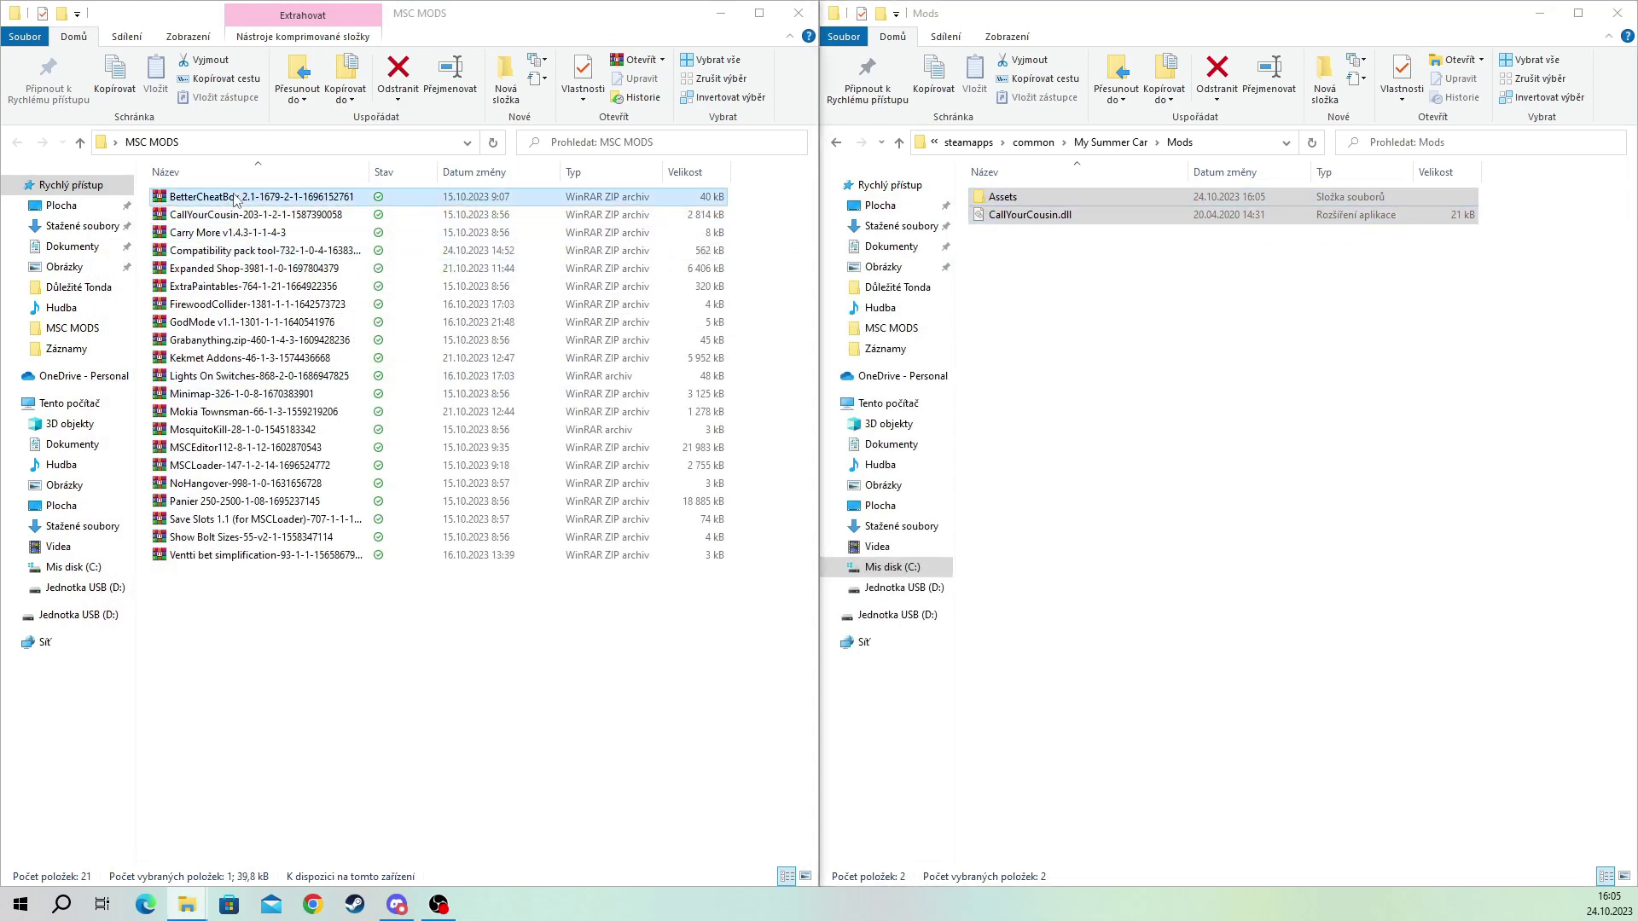
{"action": "left_click_drag", "start_coordinate": [226, 370], "coordinate": [690, 380]}
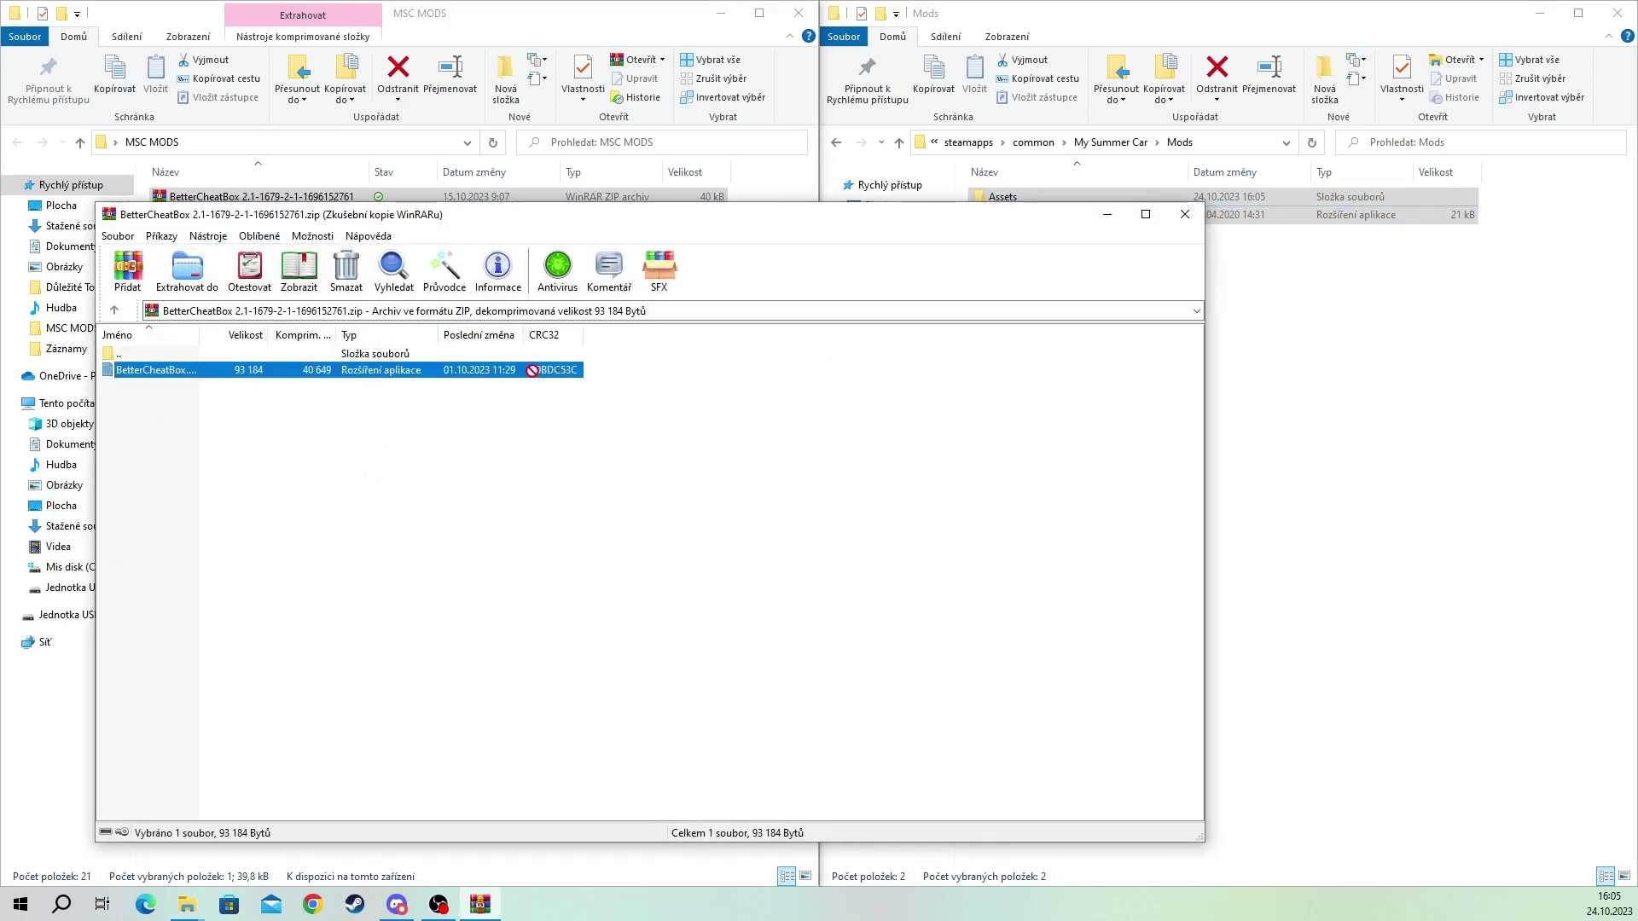
{"action": "left_click_drag", "start_coordinate": [1447, 416], "coordinate": [1161, 199]}
{"action": "left_click", "coordinate": [707, 237]}
{"action": "left_click", "coordinate": [1185, 212]}
Step: Copy CarryMore.dll from the Carry More zip into the Mods folder
{"action": "double_click", "coordinate": [231, 233]}
{"action": "left_click", "coordinate": [139, 374]}
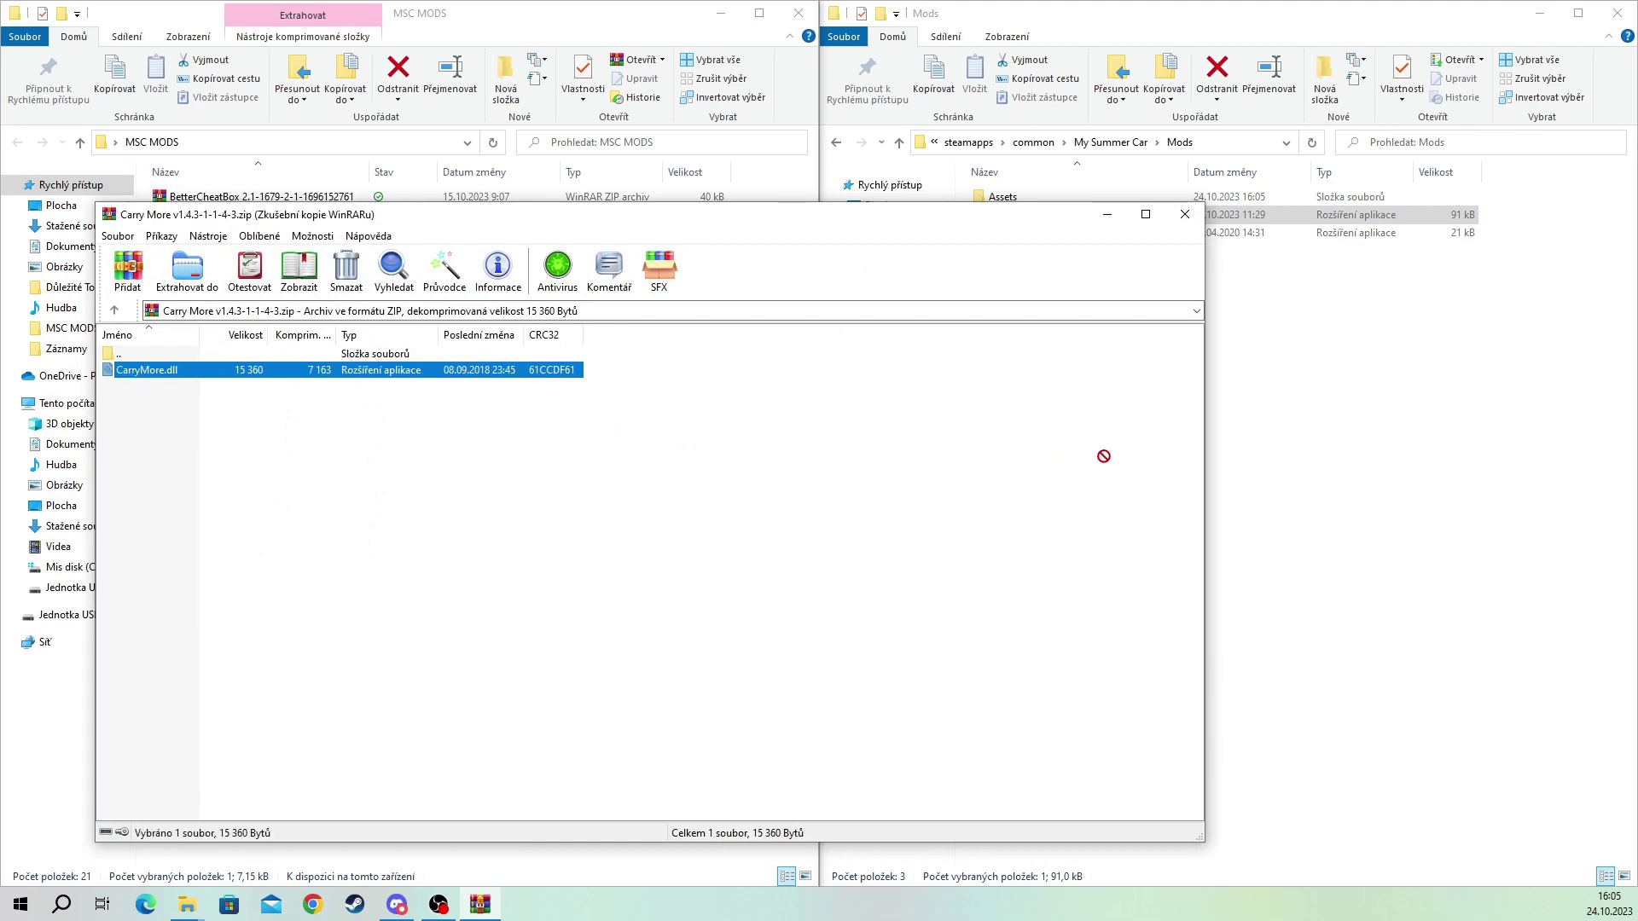
{"action": "left_click_drag", "start_coordinate": [1129, 459], "coordinate": [1165, 285]}
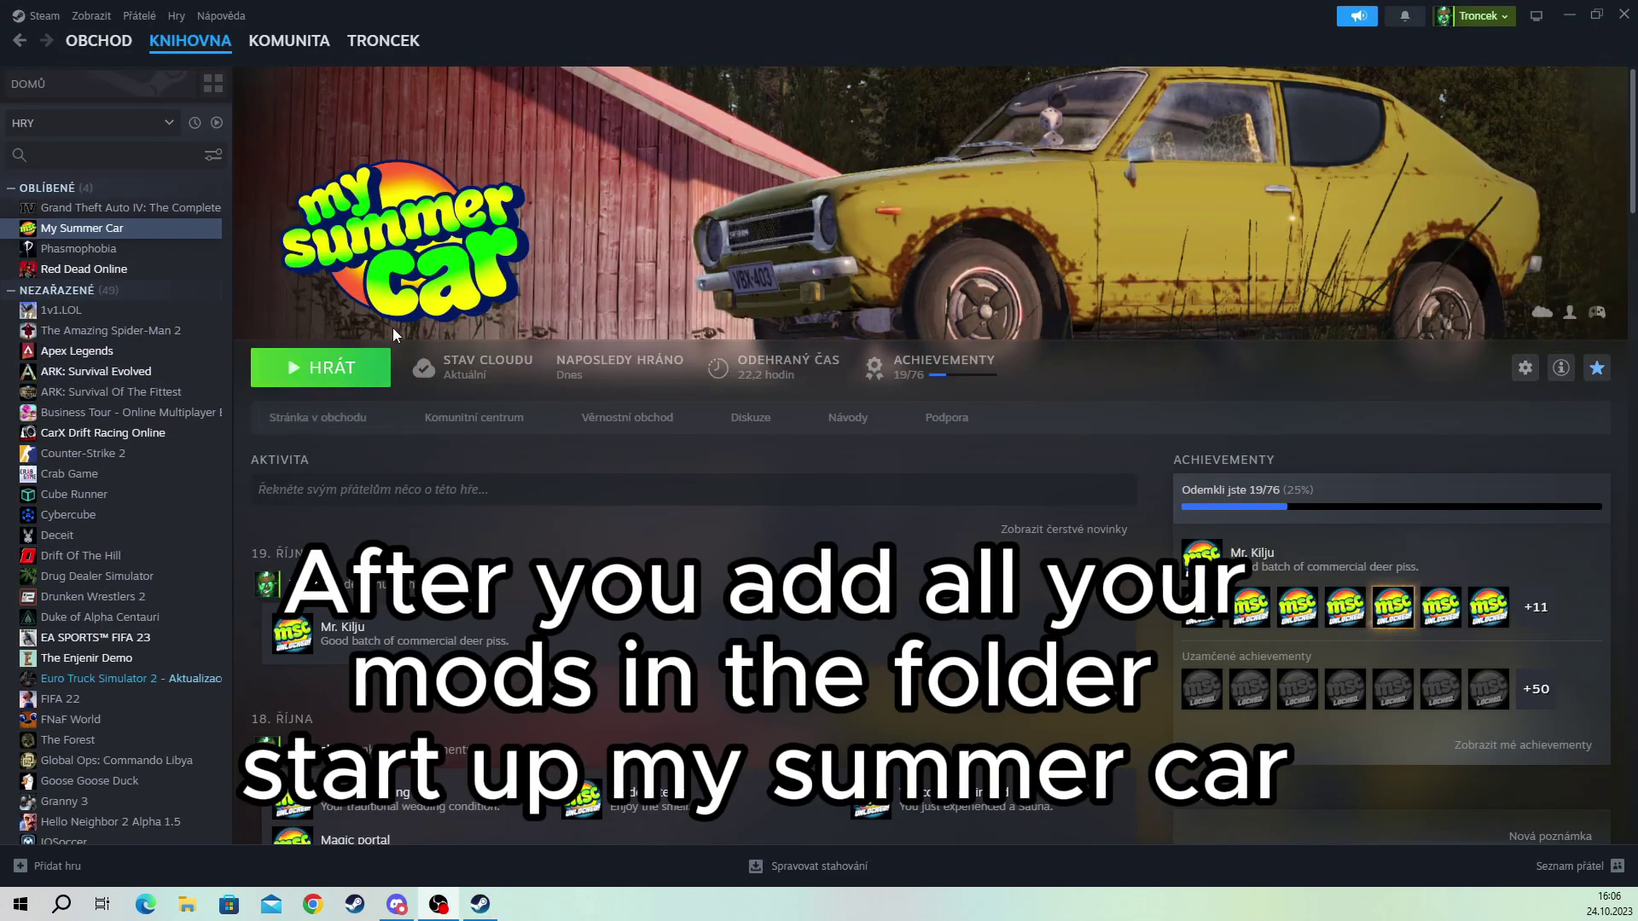
Step: Launch My Summer Car from the Steam library
{"action": "left_click", "coordinate": [295, 381]}
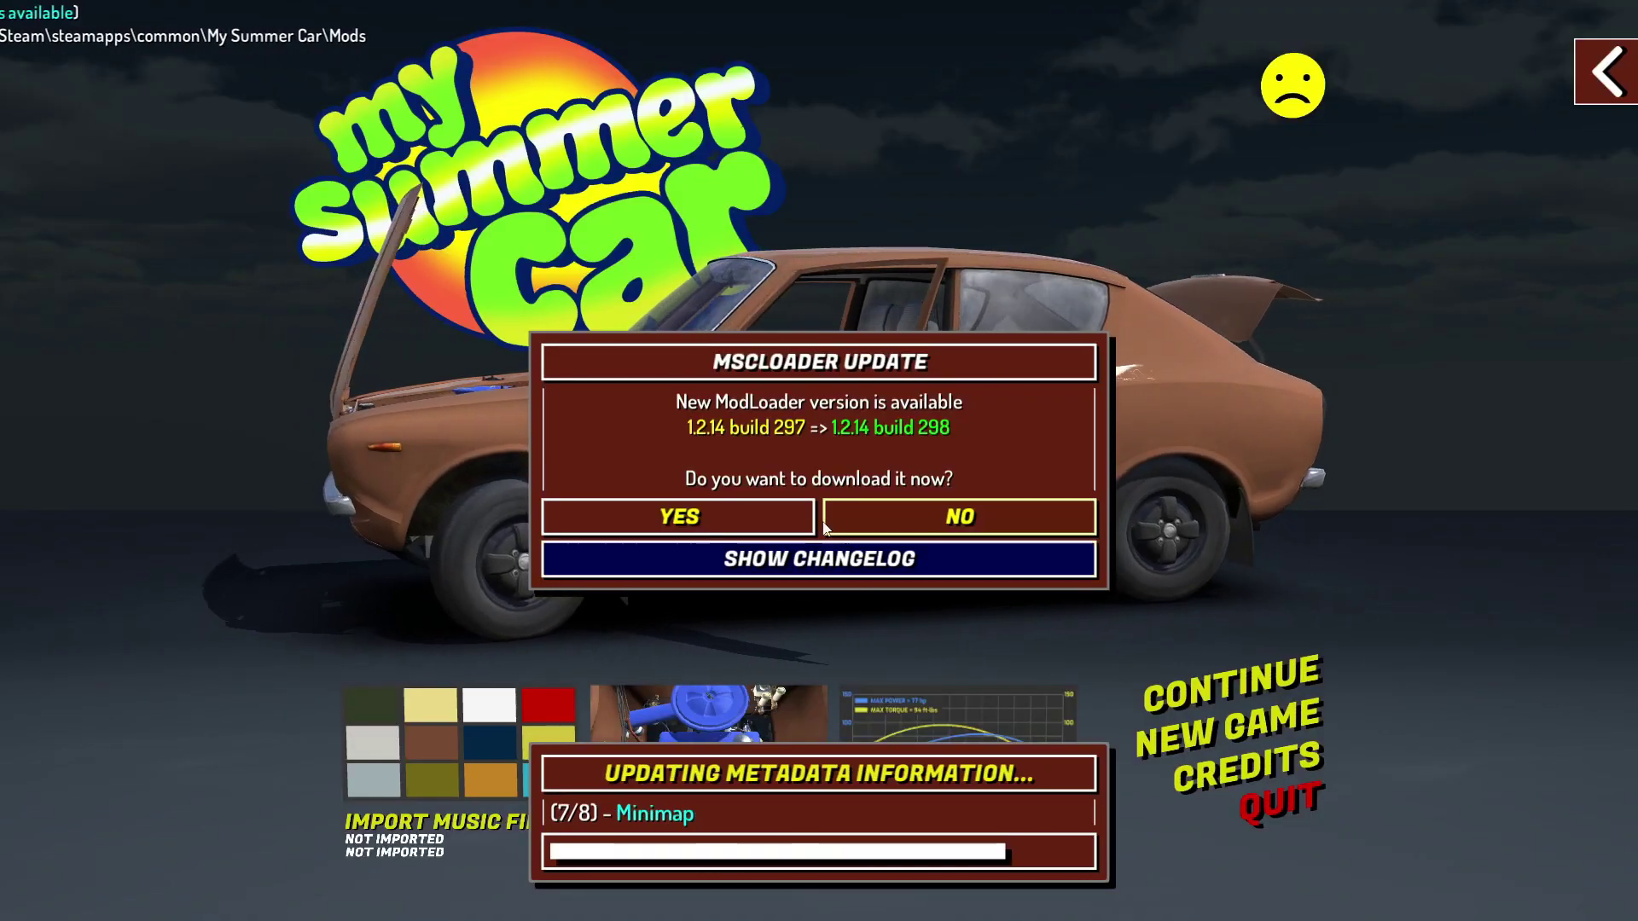
Step: Accept the MSCLoader update, review the installed mods list, and collapse it to the main menu
{"action": "left_click", "coordinate": [746, 515]}
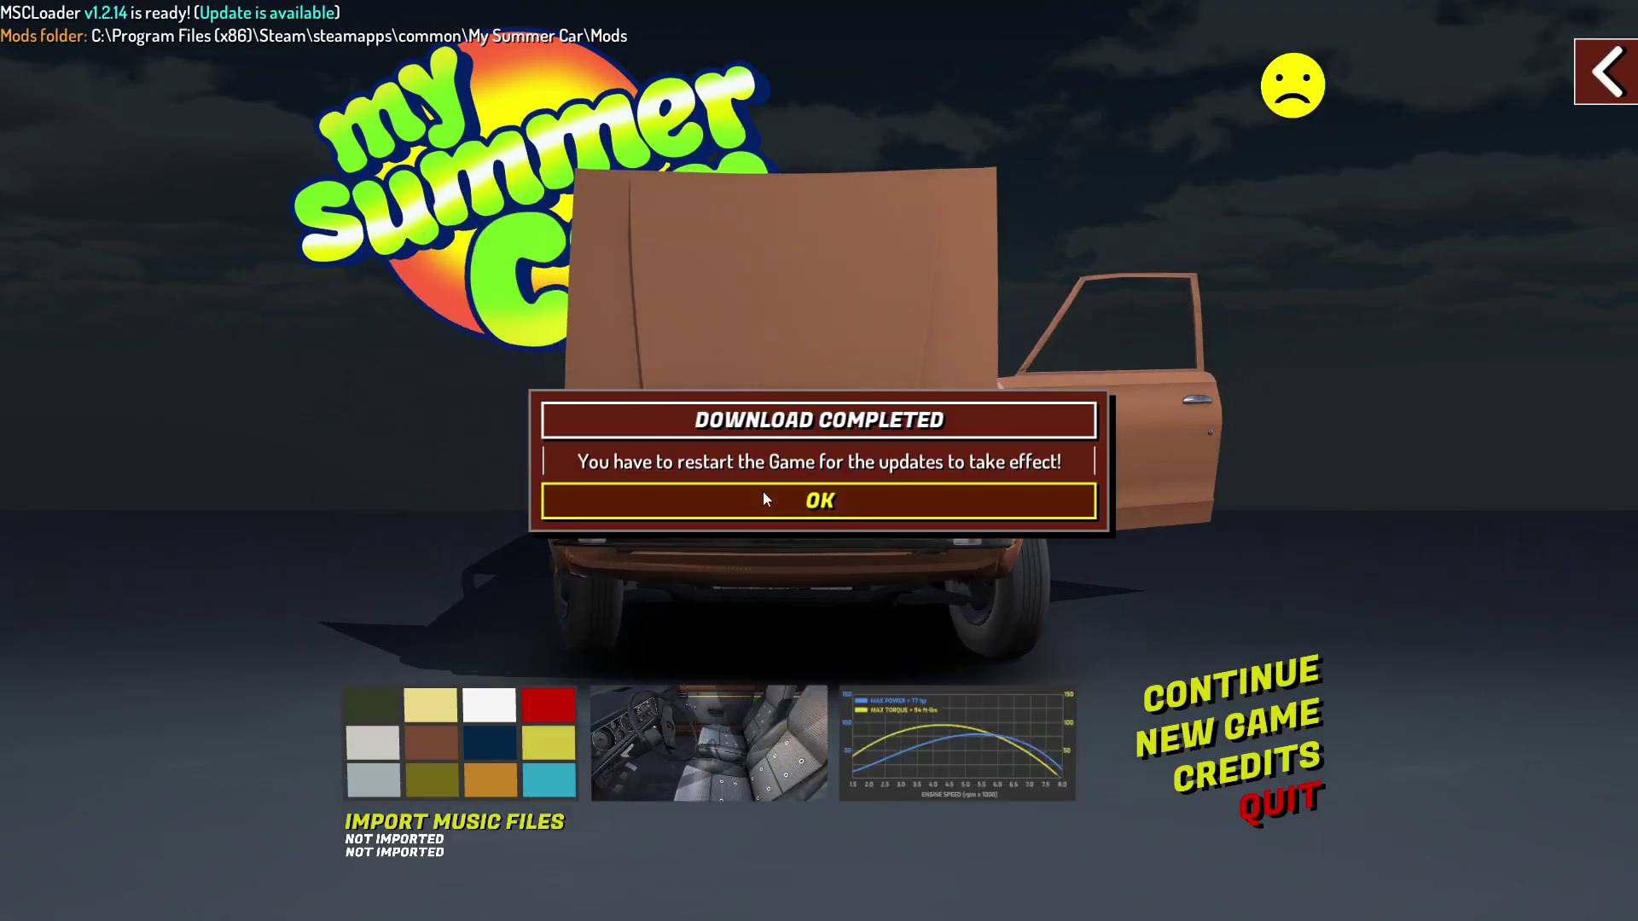
{"action": "left_click", "coordinate": [763, 497]}
{"action": "left_click", "coordinate": [1606, 72]}
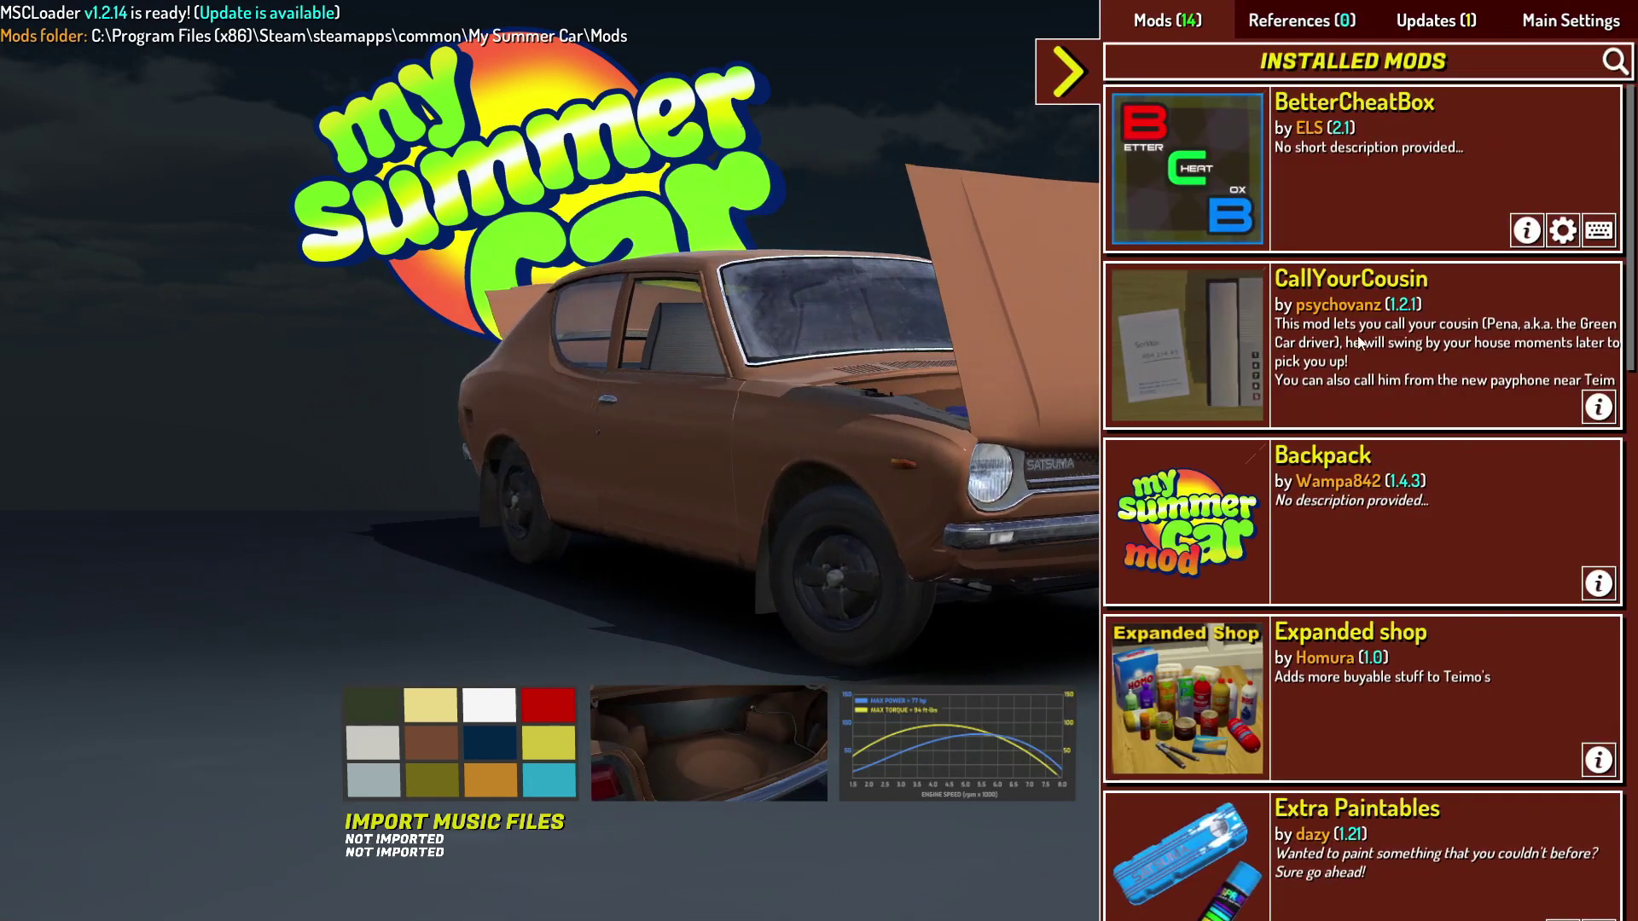
{"action": "scroll", "coordinate": [1295, 720], "scroll_direction": "down", "scroll_amount": 2}
{"action": "scroll", "coordinate": [1281, 796], "scroll_direction": "down", "scroll_amount": 2}
{"action": "scroll", "coordinate": [1267, 639], "scroll_direction": "down", "scroll_amount": 3}
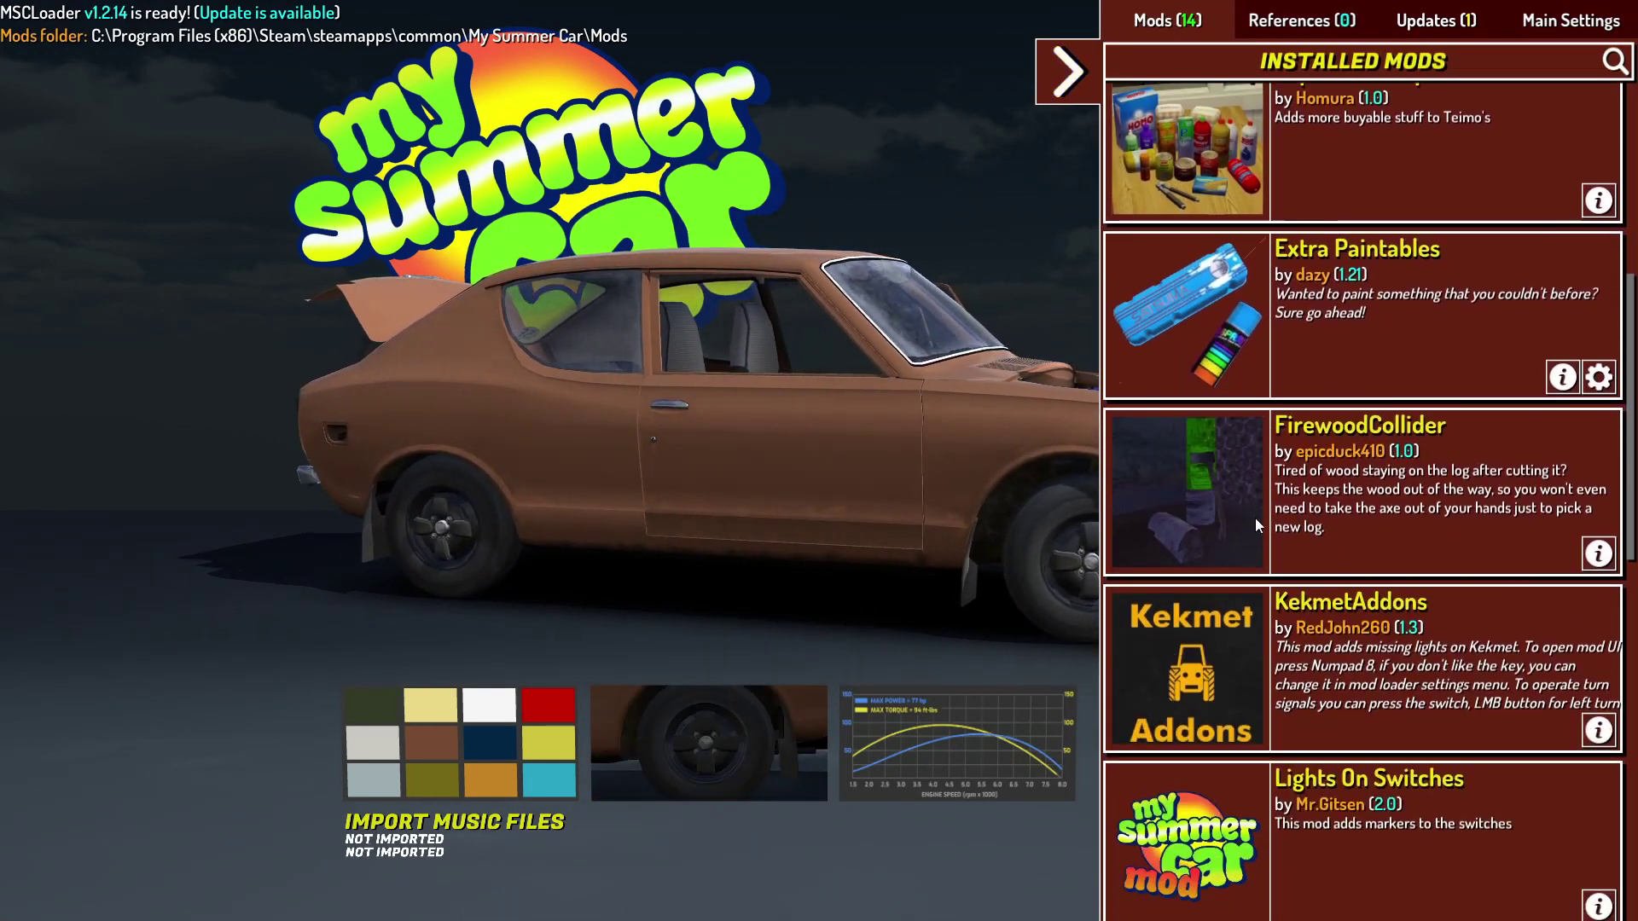
{"action": "scroll", "coordinate": [1256, 486], "scroll_direction": "down", "scroll_amount": 2}
{"action": "scroll", "coordinate": [1260, 308], "scroll_direction": "down", "scroll_amount": 5}
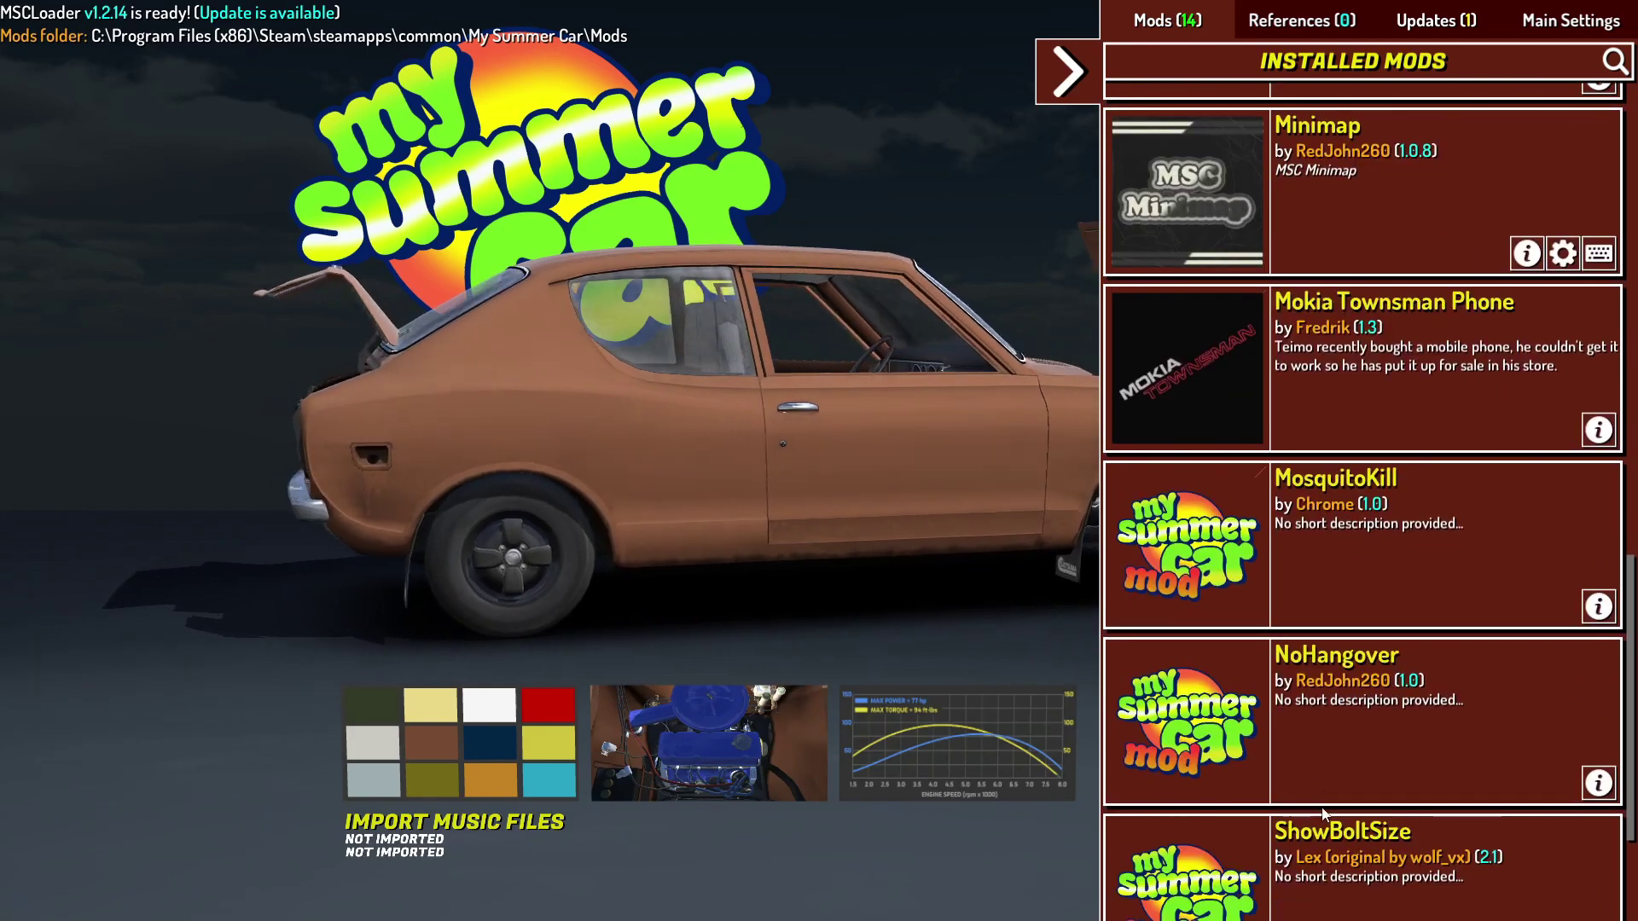
{"action": "scroll", "coordinate": [1271, 383], "scroll_direction": "down", "scroll_amount": 2}
{"action": "scroll", "coordinate": [1286, 911], "scroll_direction": "up", "scroll_amount": 1}
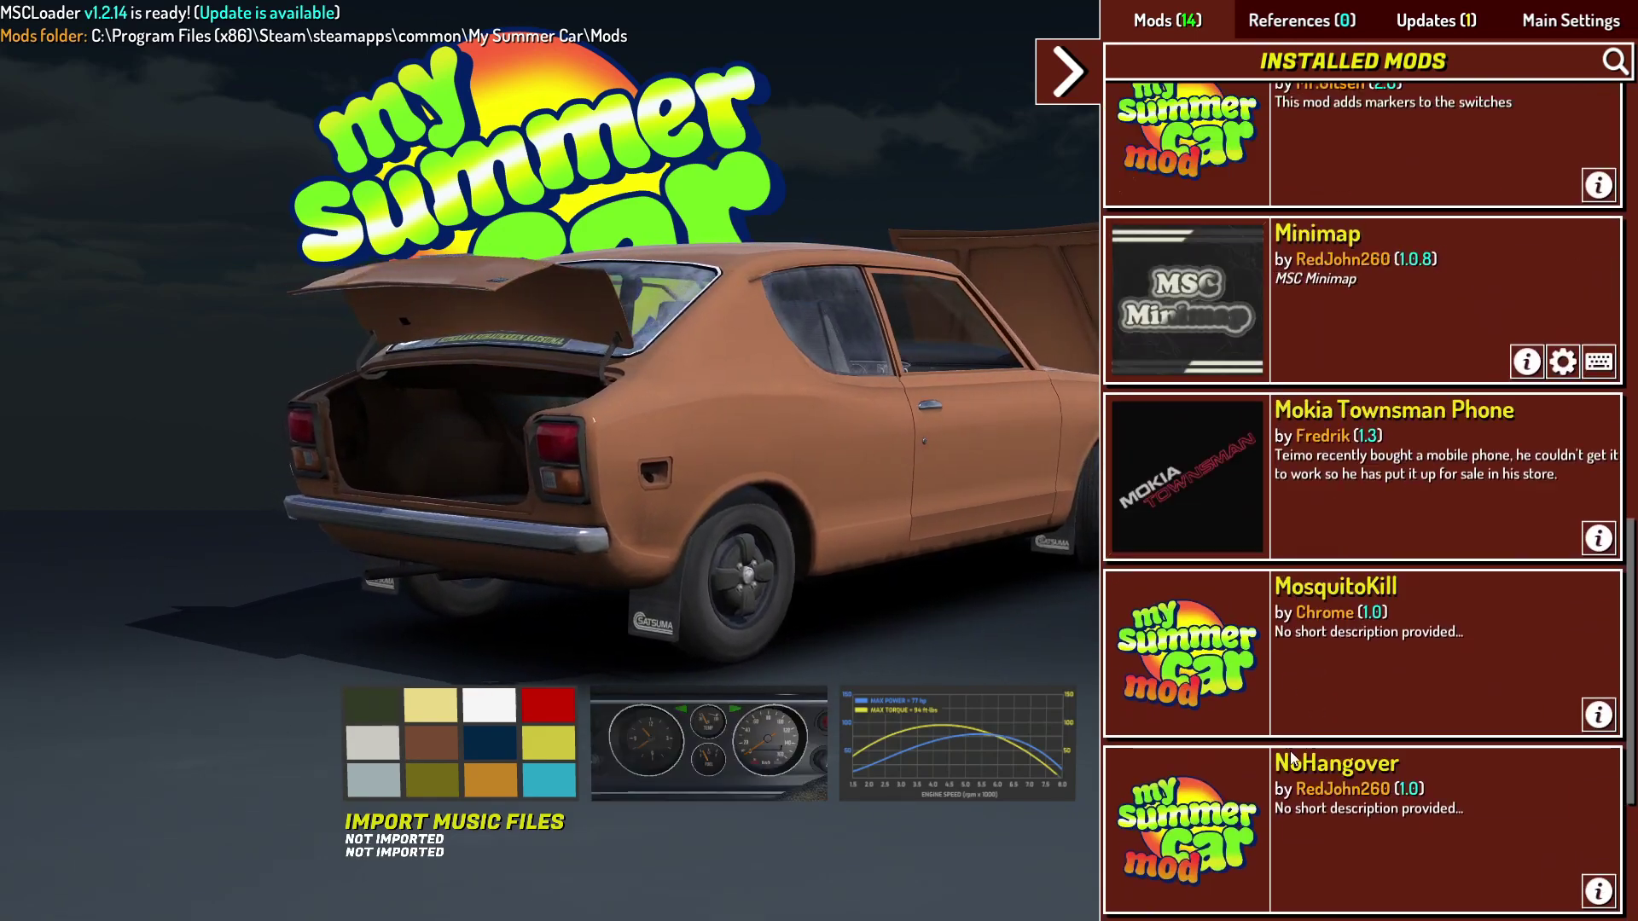
{"action": "scroll", "coordinate": [1289, 787], "scroll_direction": "up", "scroll_amount": 3}
{"action": "scroll", "coordinate": [1289, 787], "scroll_direction": "up", "scroll_amount": 3}
{"action": "scroll", "coordinate": [1290, 787], "scroll_direction": "up", "scroll_amount": 3}
{"action": "scroll", "coordinate": [1291, 787], "scroll_direction": "up", "scroll_amount": 2}
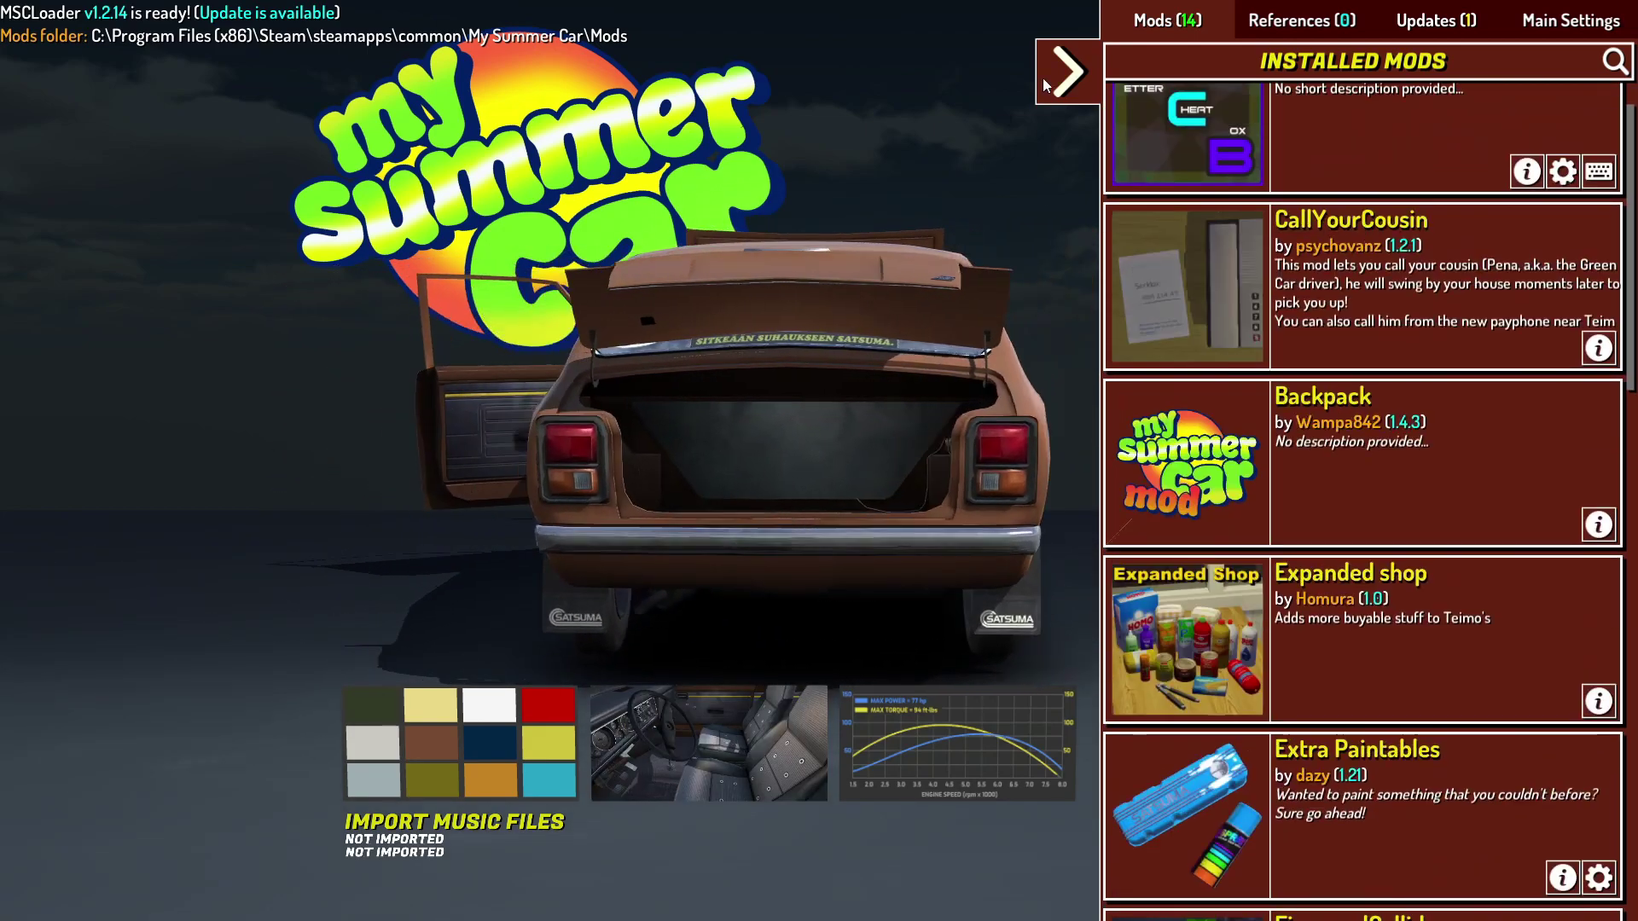
{"action": "left_click", "coordinate": [1052, 70]}
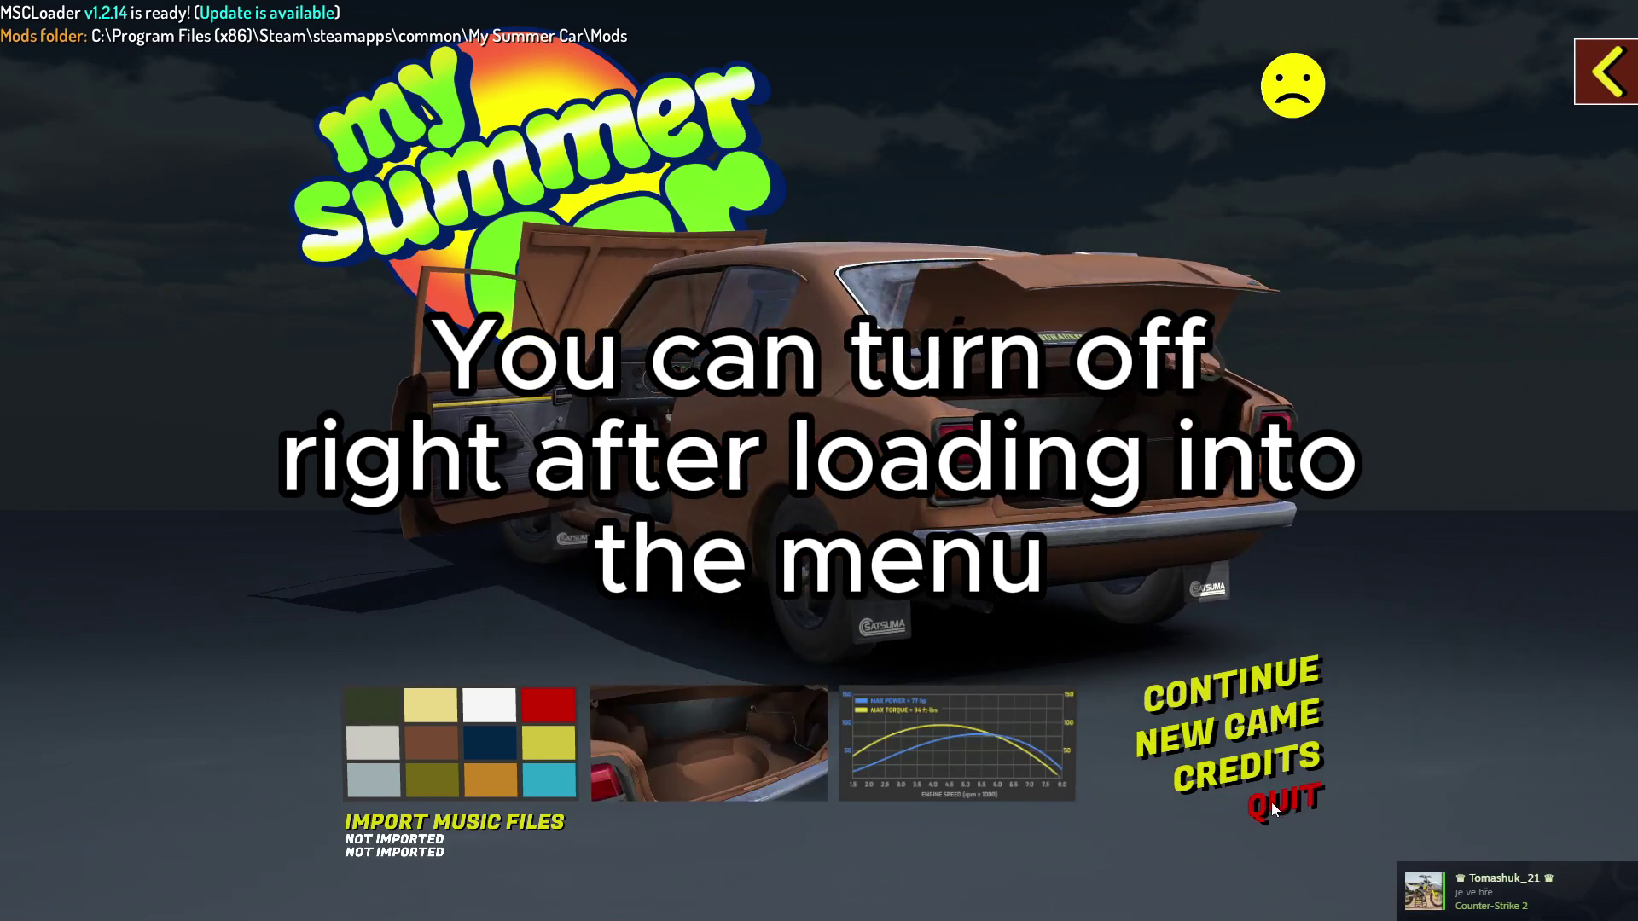
Step: Quit the game and bring up My Summer Car's installed files folder from Steam
{"action": "left_click", "coordinate": [1269, 799]}
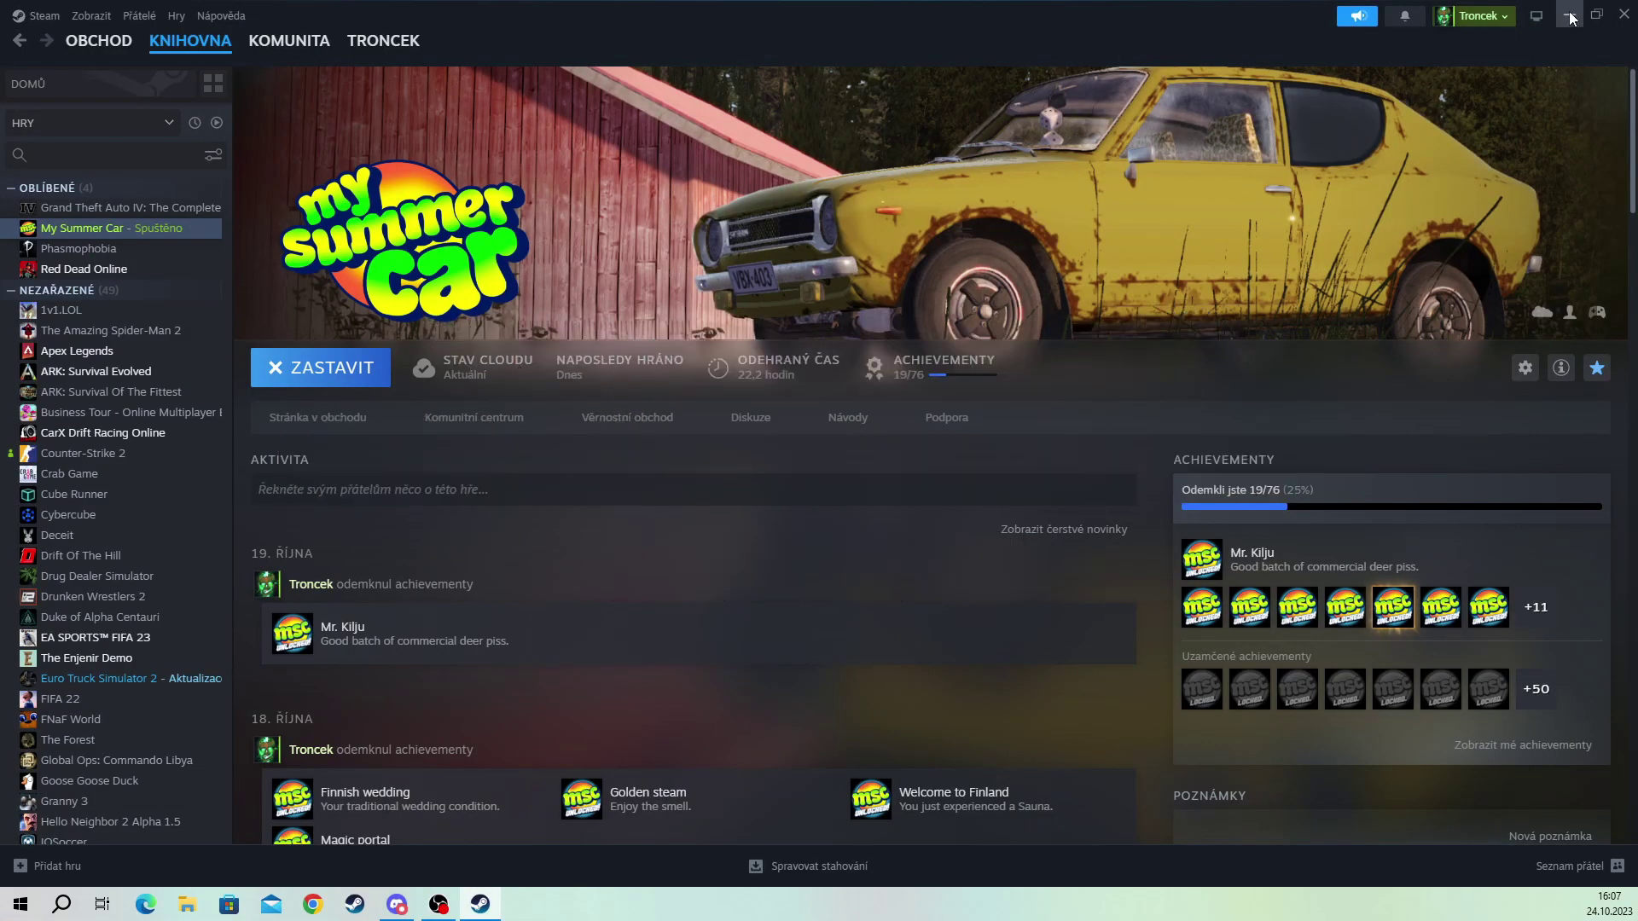
{"action": "right_click", "coordinate": [102, 230]}
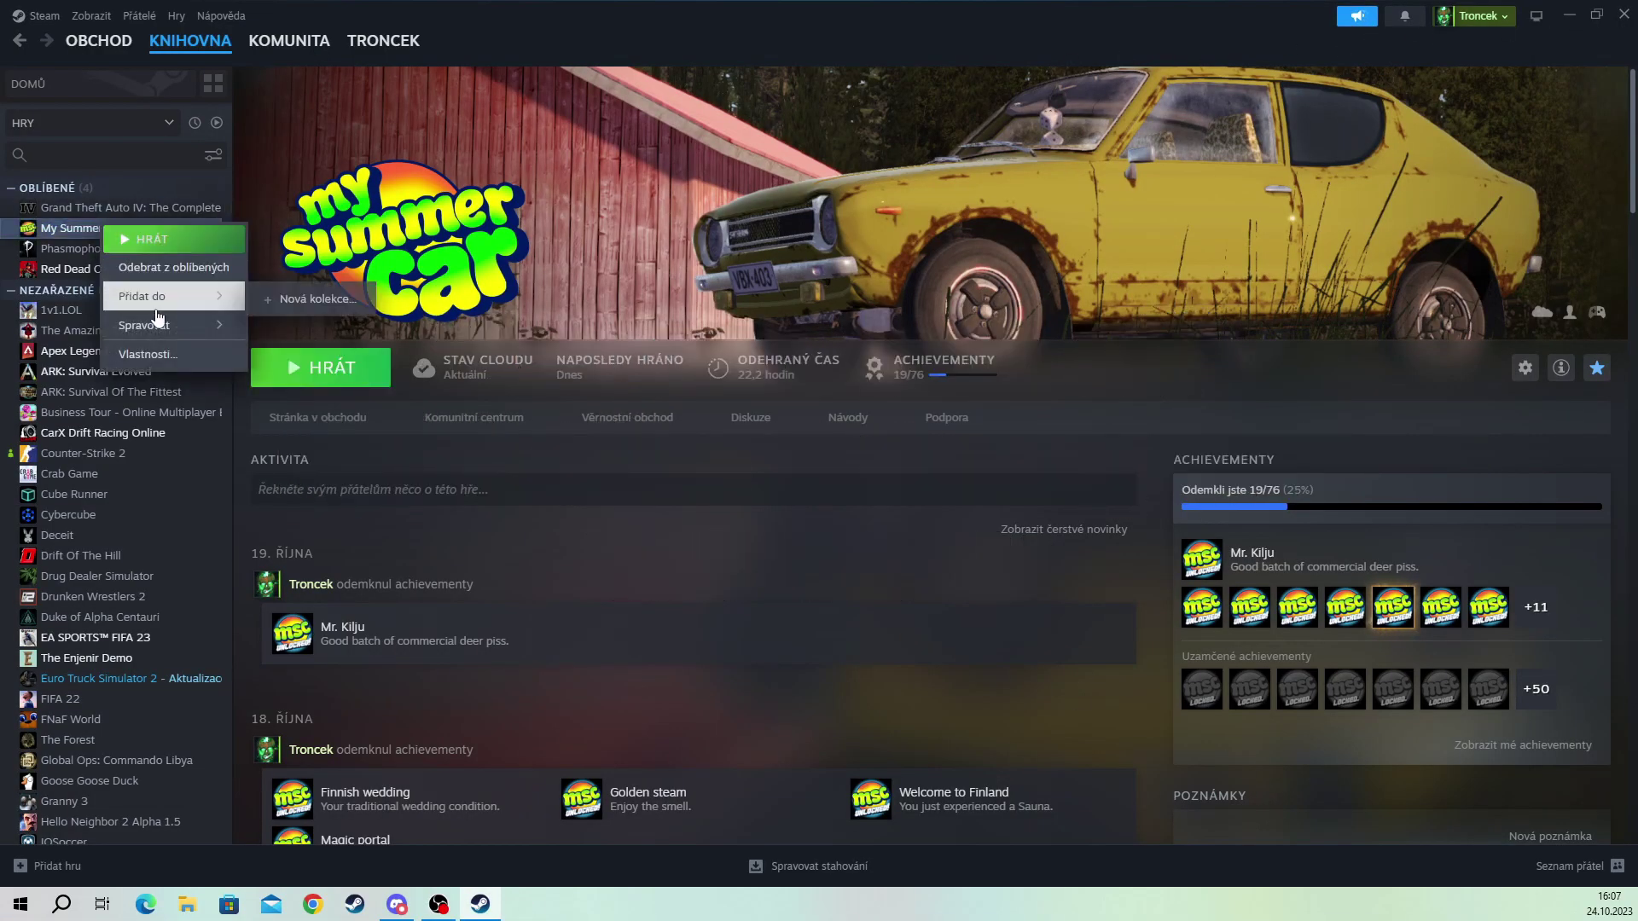
{"action": "mouse_move", "coordinate": [144, 325]}
{"action": "left_click", "coordinate": [329, 357]}
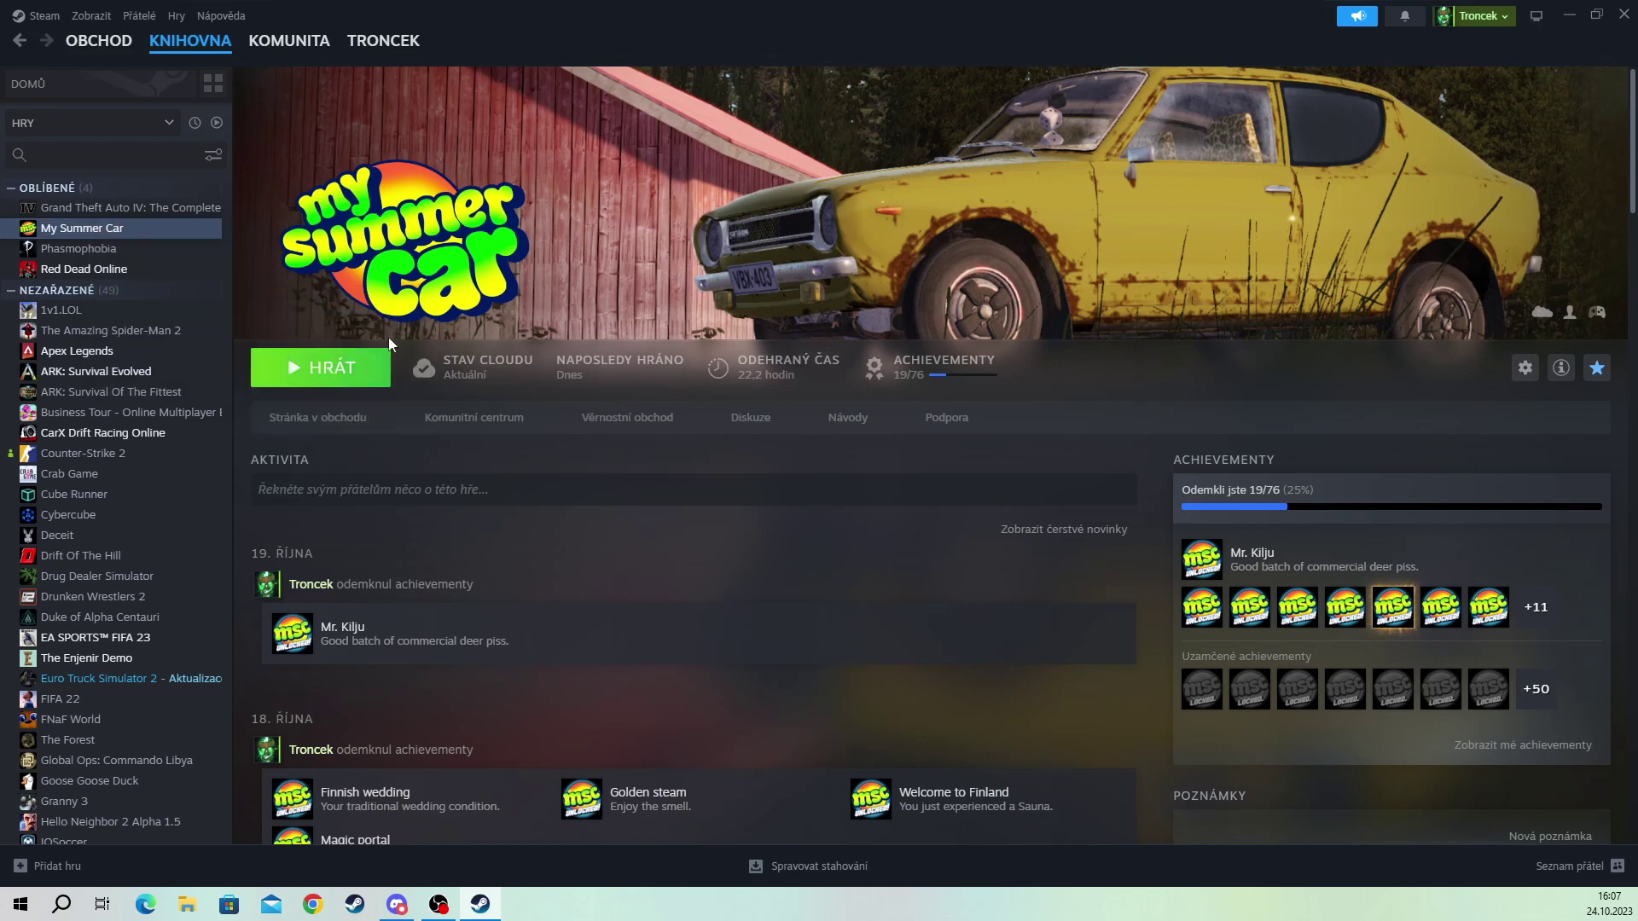
{"action": "left_click", "coordinate": [1564, 17]}
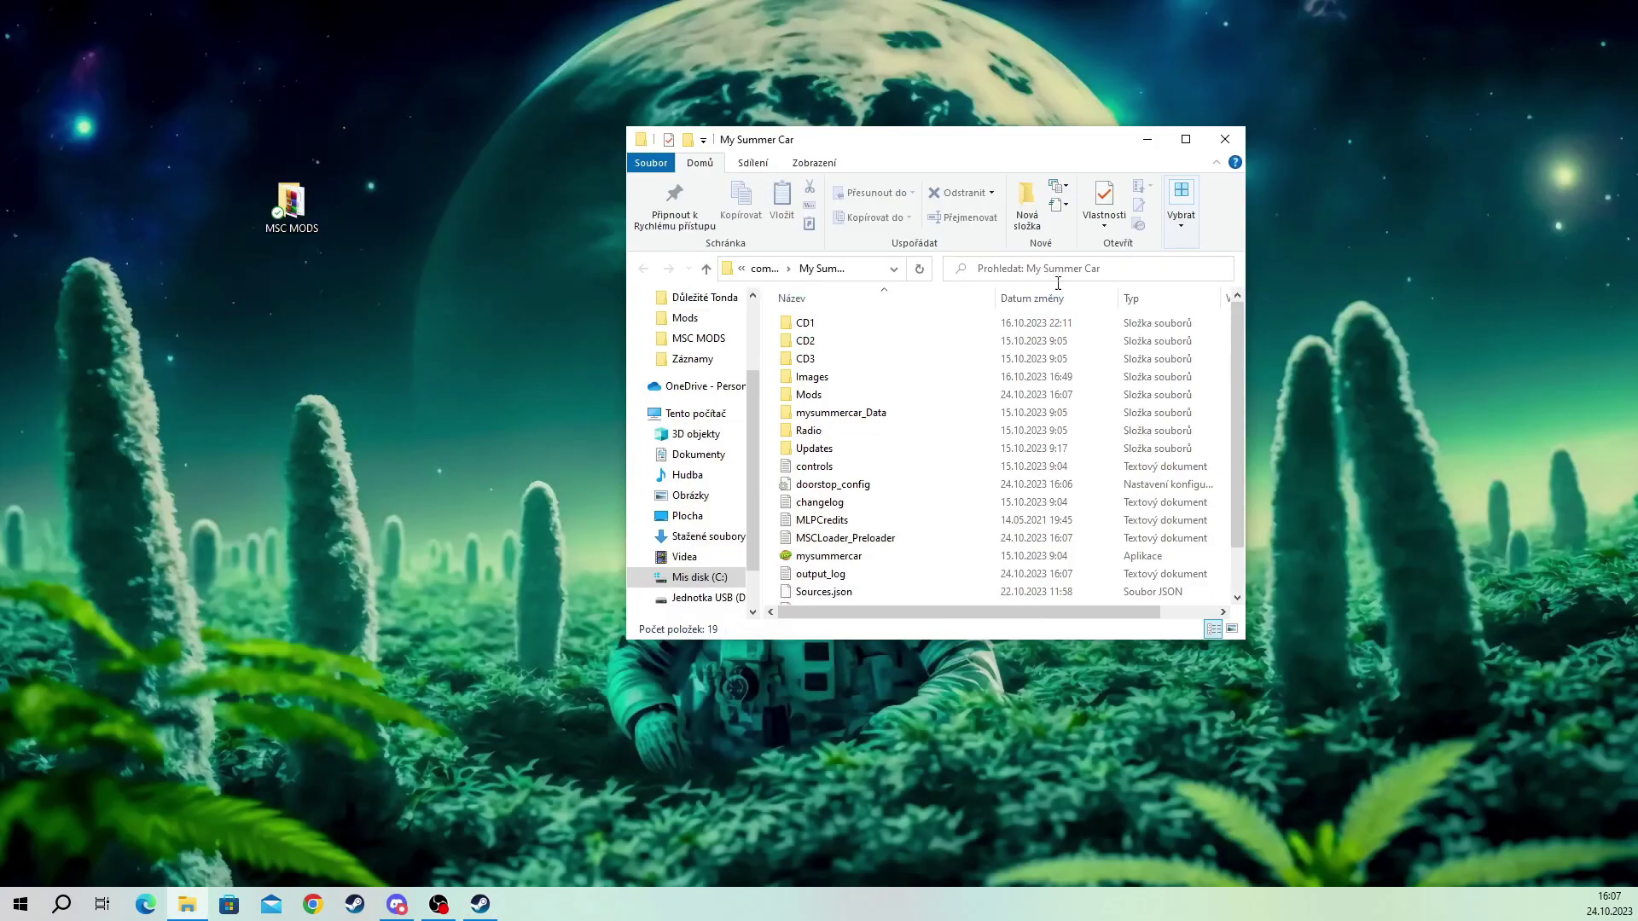
{"action": "left_click_drag", "start_coordinate": [866, 143], "coordinate": [605, 7]}
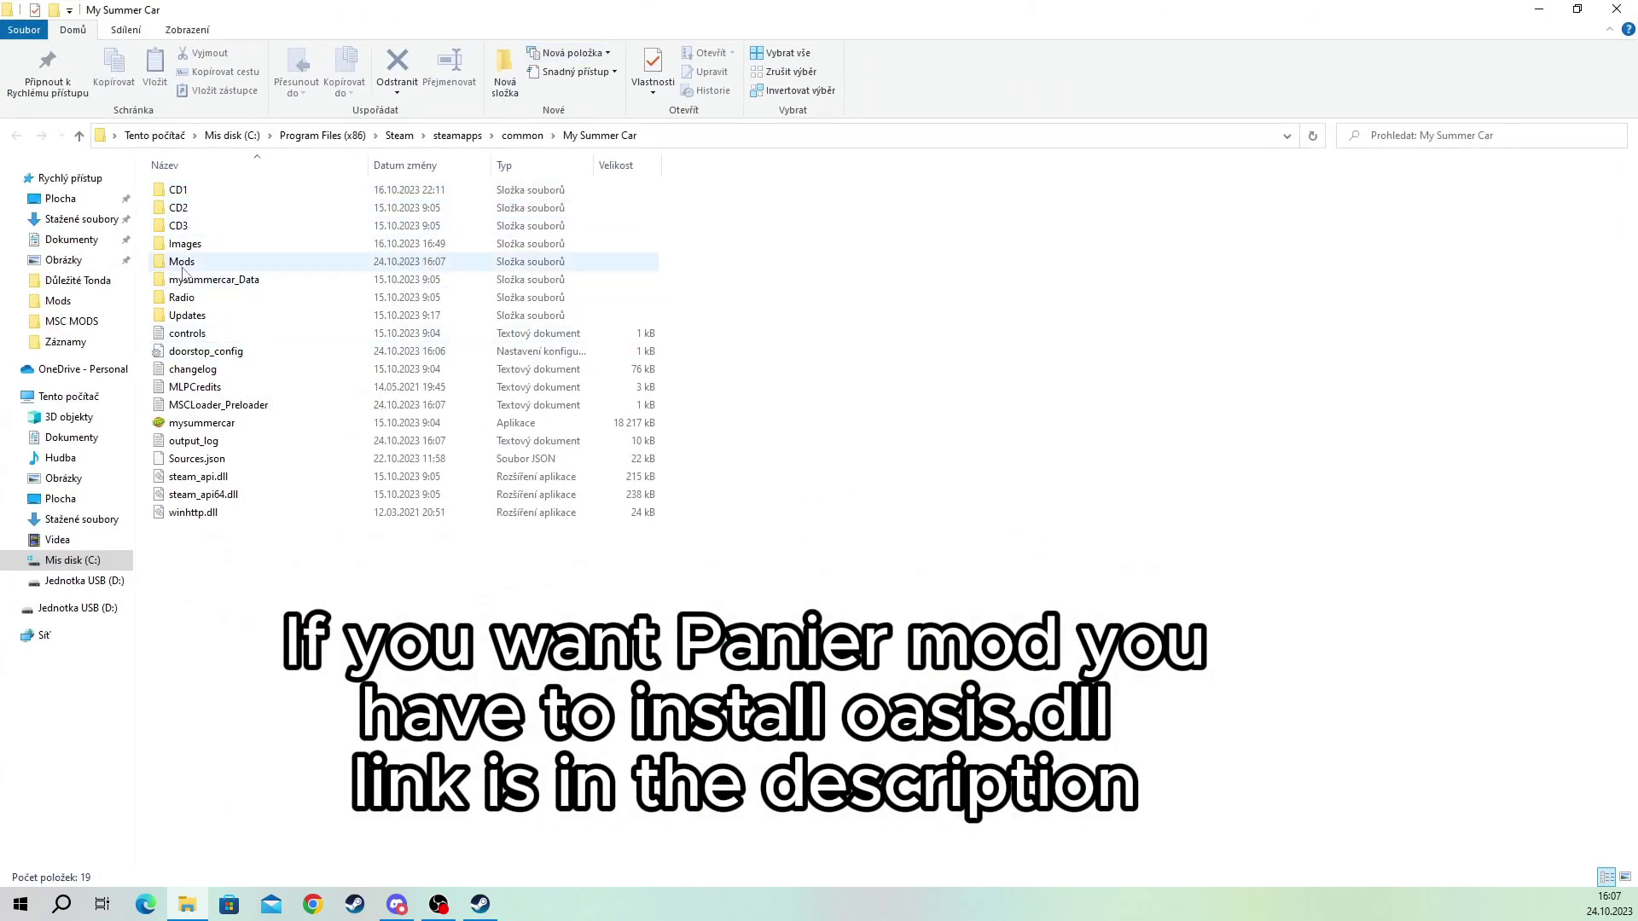
Step: Arrange the MSC MODS folder on the left and the game's Mods folder on the right
{"action": "double_click", "coordinate": [183, 271]}
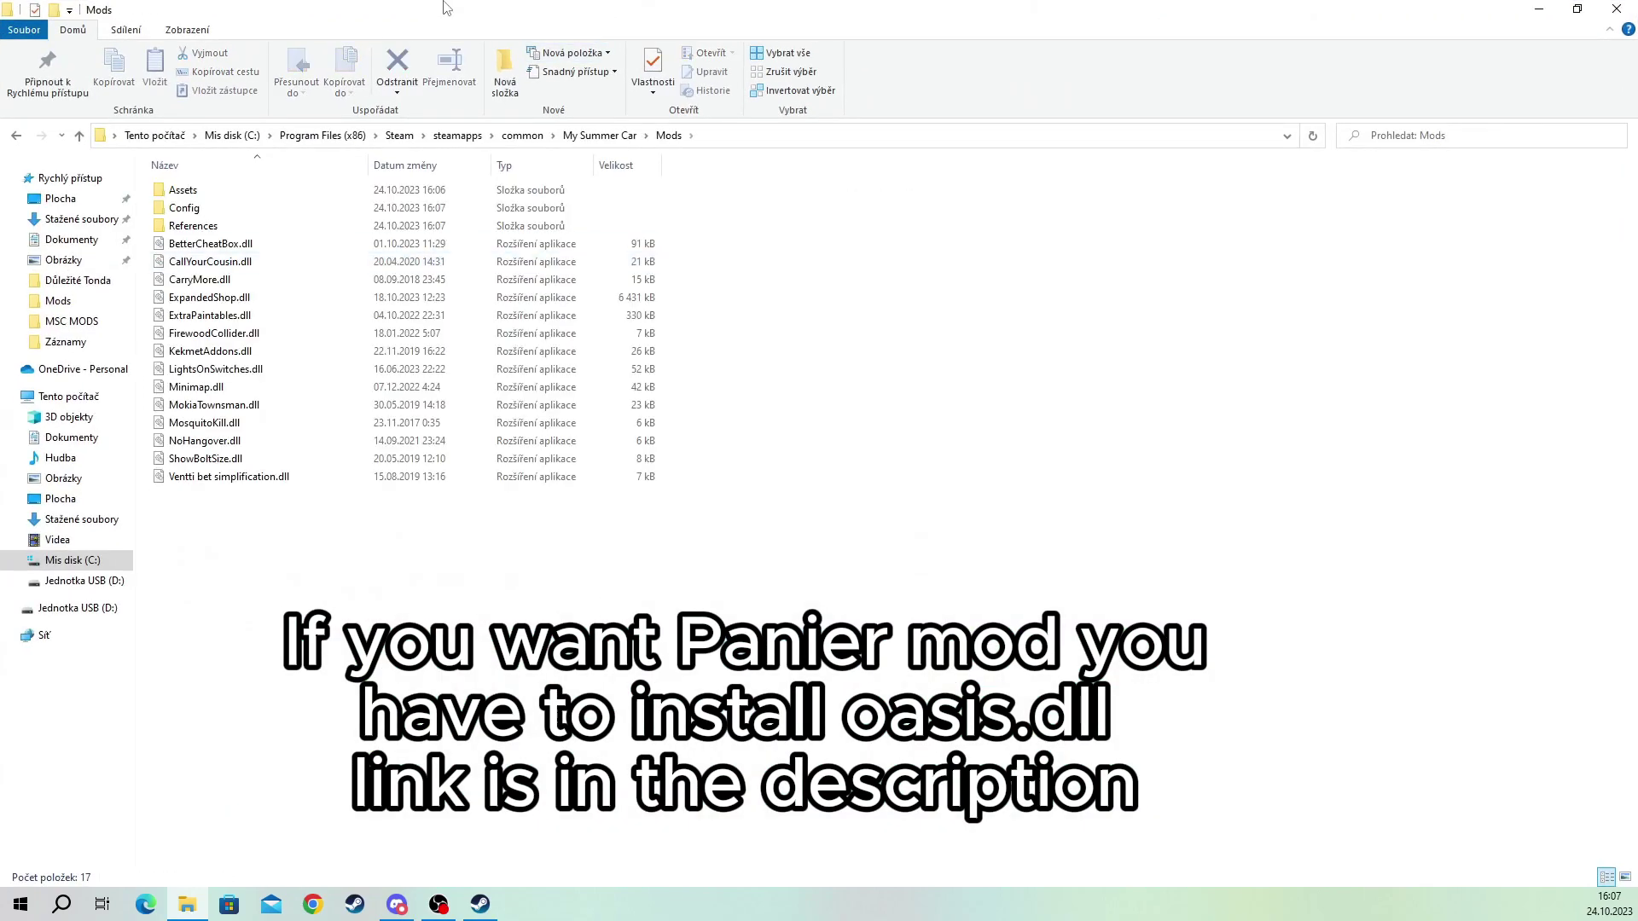
{"action": "left_click_drag", "start_coordinate": [819, 10], "coordinate": [783, 230]}
{"action": "double_click", "coordinate": [320, 214]}
{"action": "key", "text": "super+Left"}
{"action": "left_click", "coordinate": [1114, 372]}
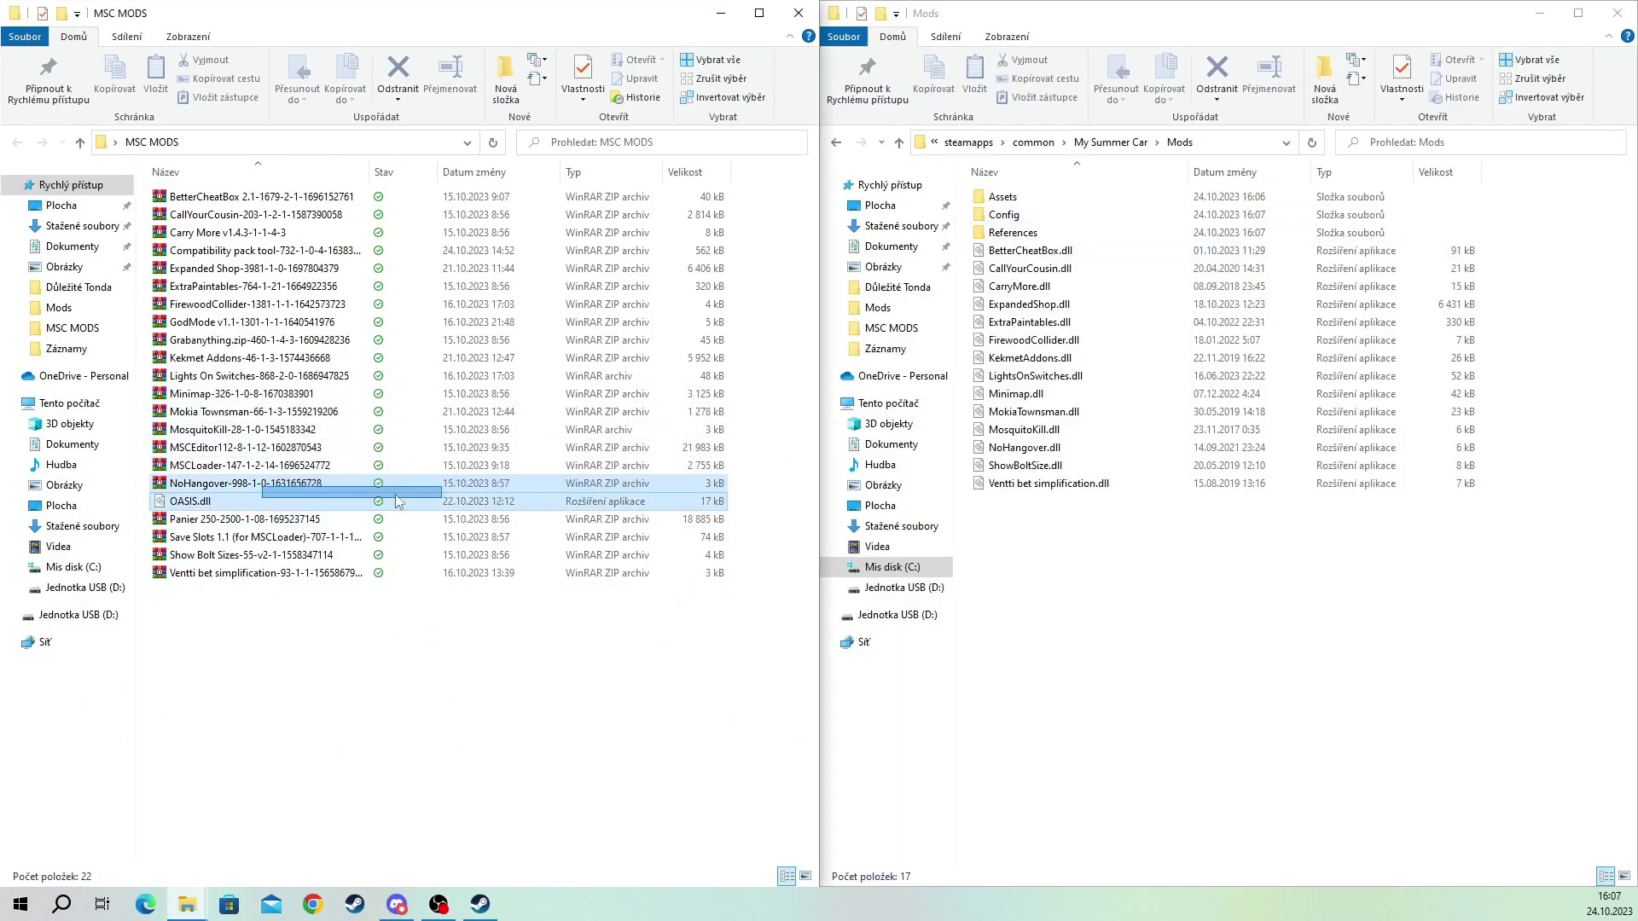
Step: Copy OASIS.dll and, from the Panier 250 archive, Panier250.dll into the Mods folder
{"action": "mouse_move", "coordinate": [263, 503]}
{"action": "left_mouse_down"}
{"action": "mouse_move", "coordinate": [944, 333]}
{"action": "mouse_move", "coordinate": [1005, 232]}
{"action": "left_mouse_up"}
{"action": "double_click", "coordinate": [224, 502]}
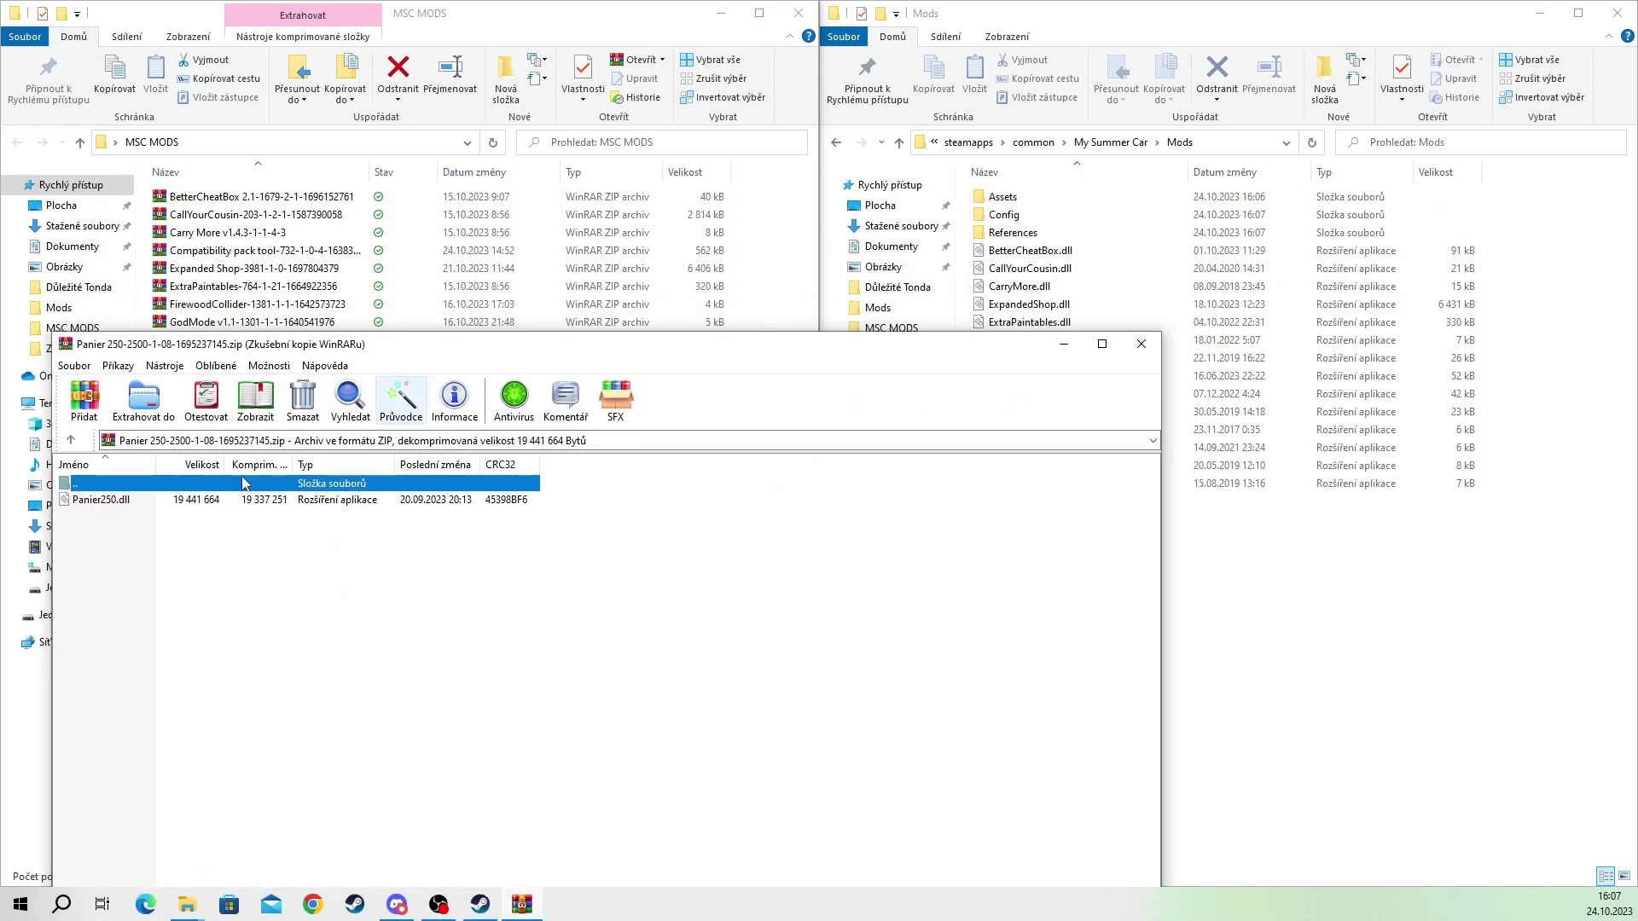
{"action": "left_click_drag", "start_coordinate": [101, 508], "coordinate": [667, 472]}
{"action": "left_click_drag", "start_coordinate": [1346, 535], "coordinate": [1345, 529]}
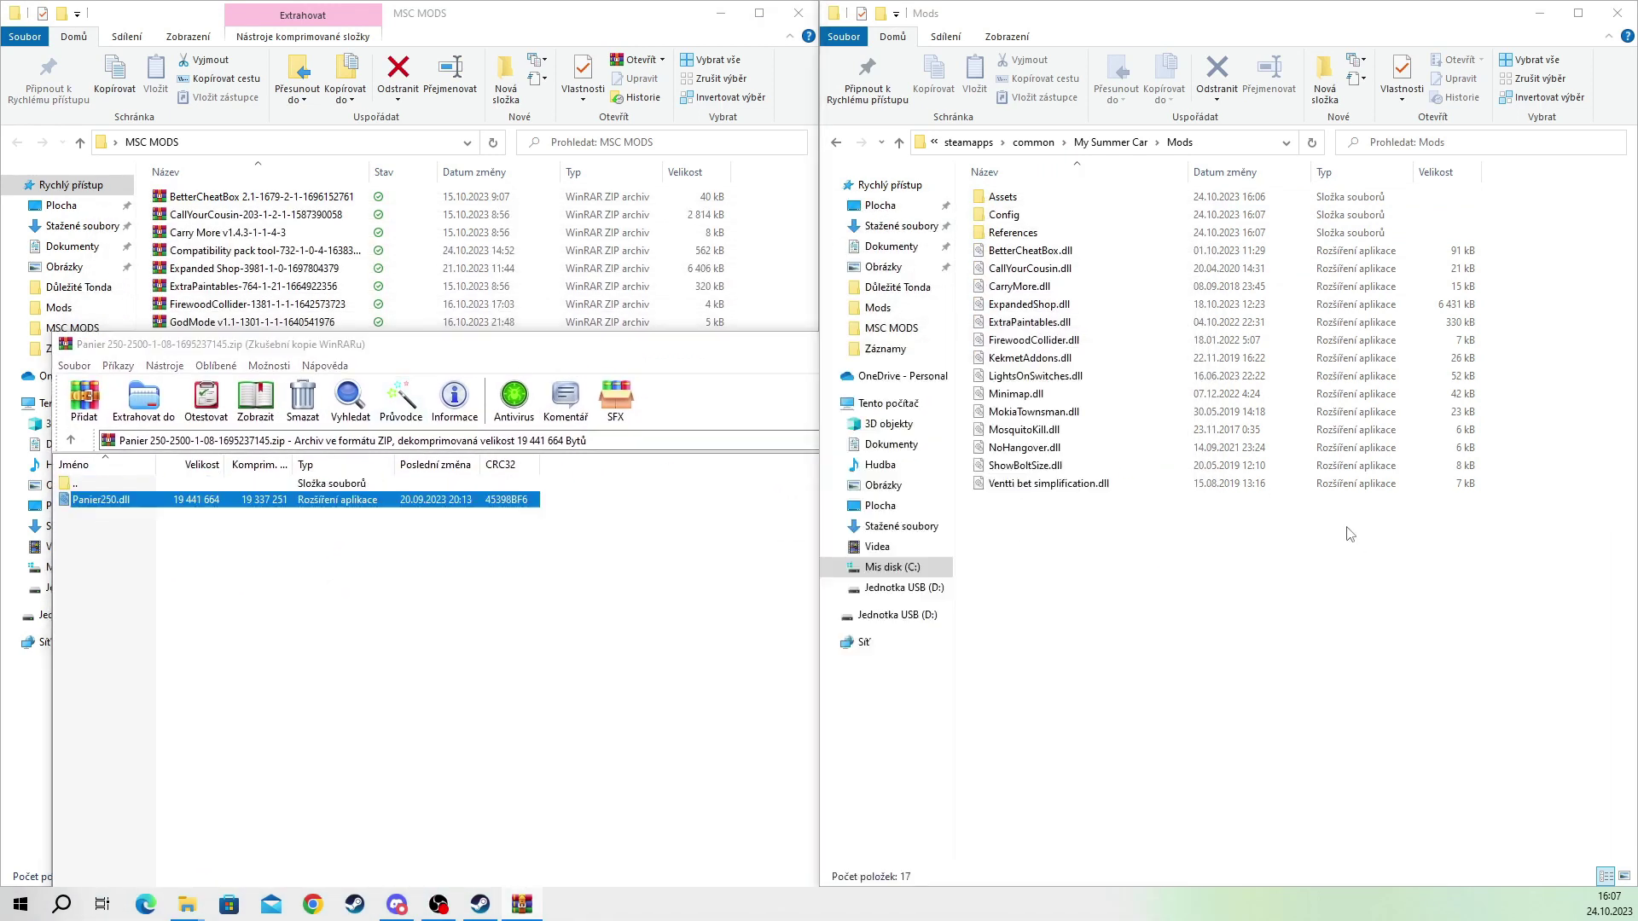
{"action": "left_click", "coordinate": [753, 345]}
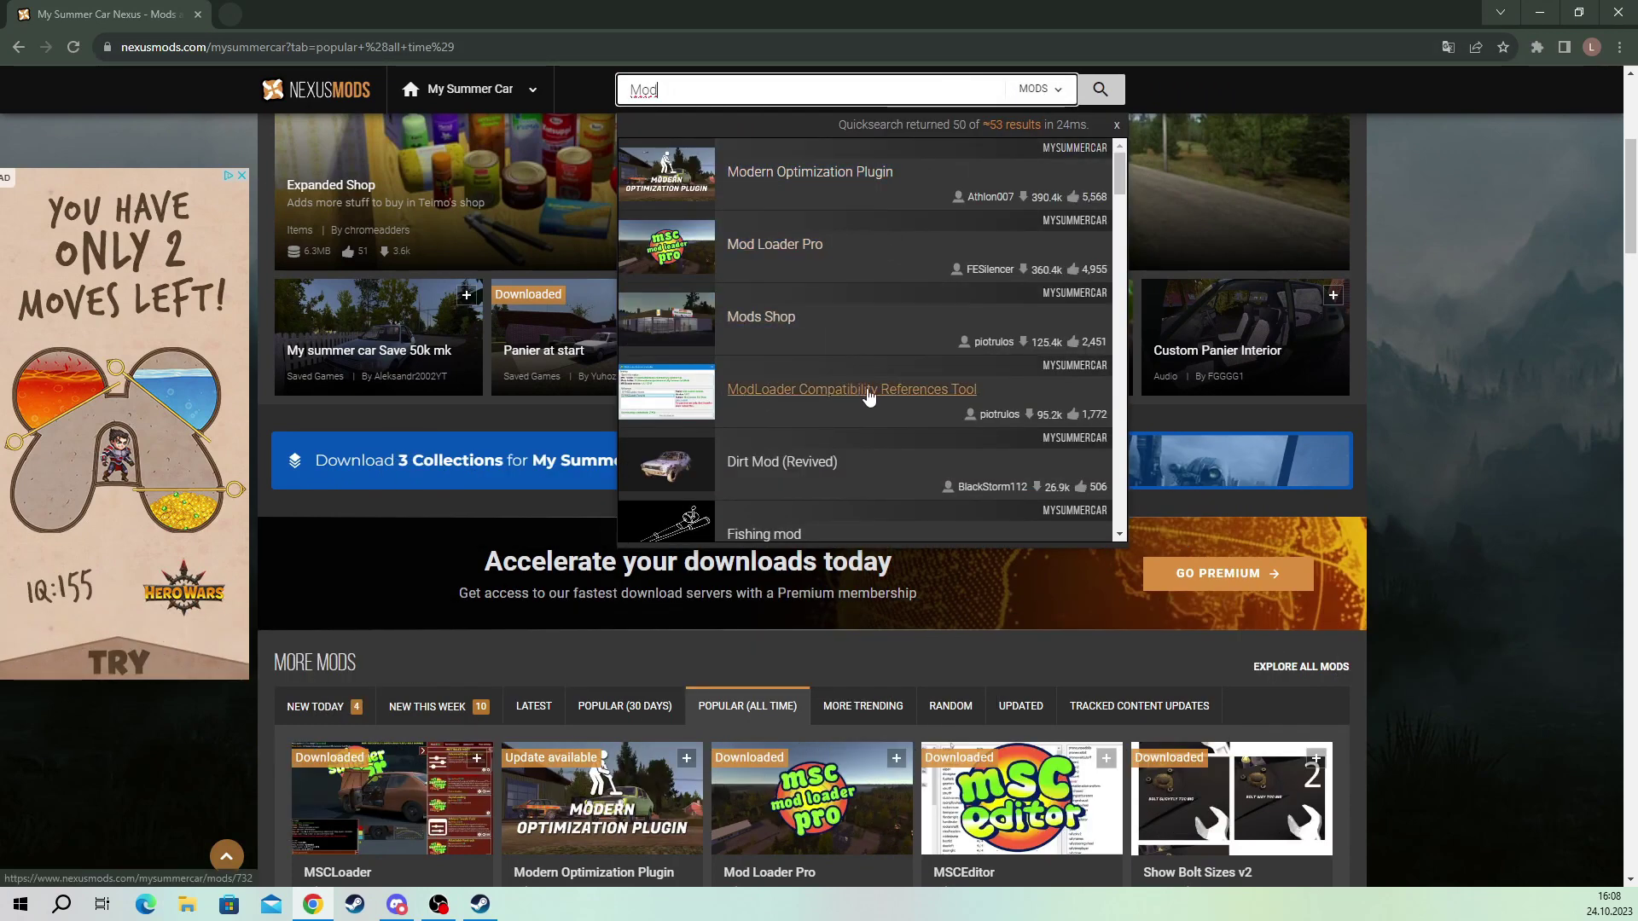
Step: Start a manual download of the ModLoader Compatibility References Tool, continuing past the required-files notice
{"action": "left_click", "coordinate": [821, 406]}
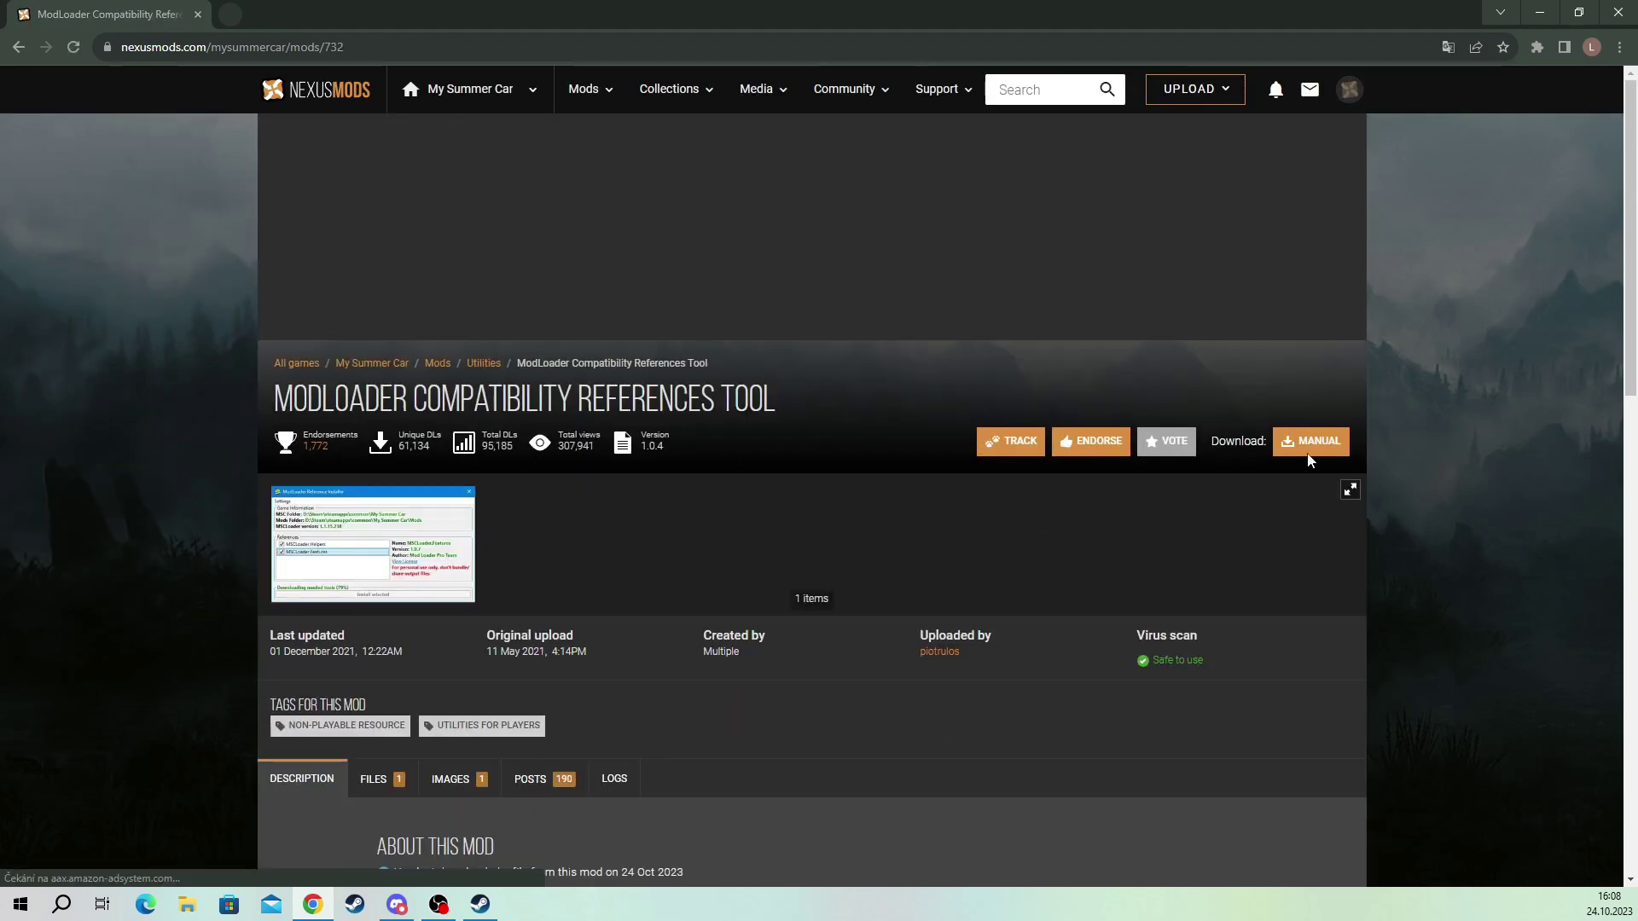
{"action": "left_click", "coordinate": [1311, 443]}
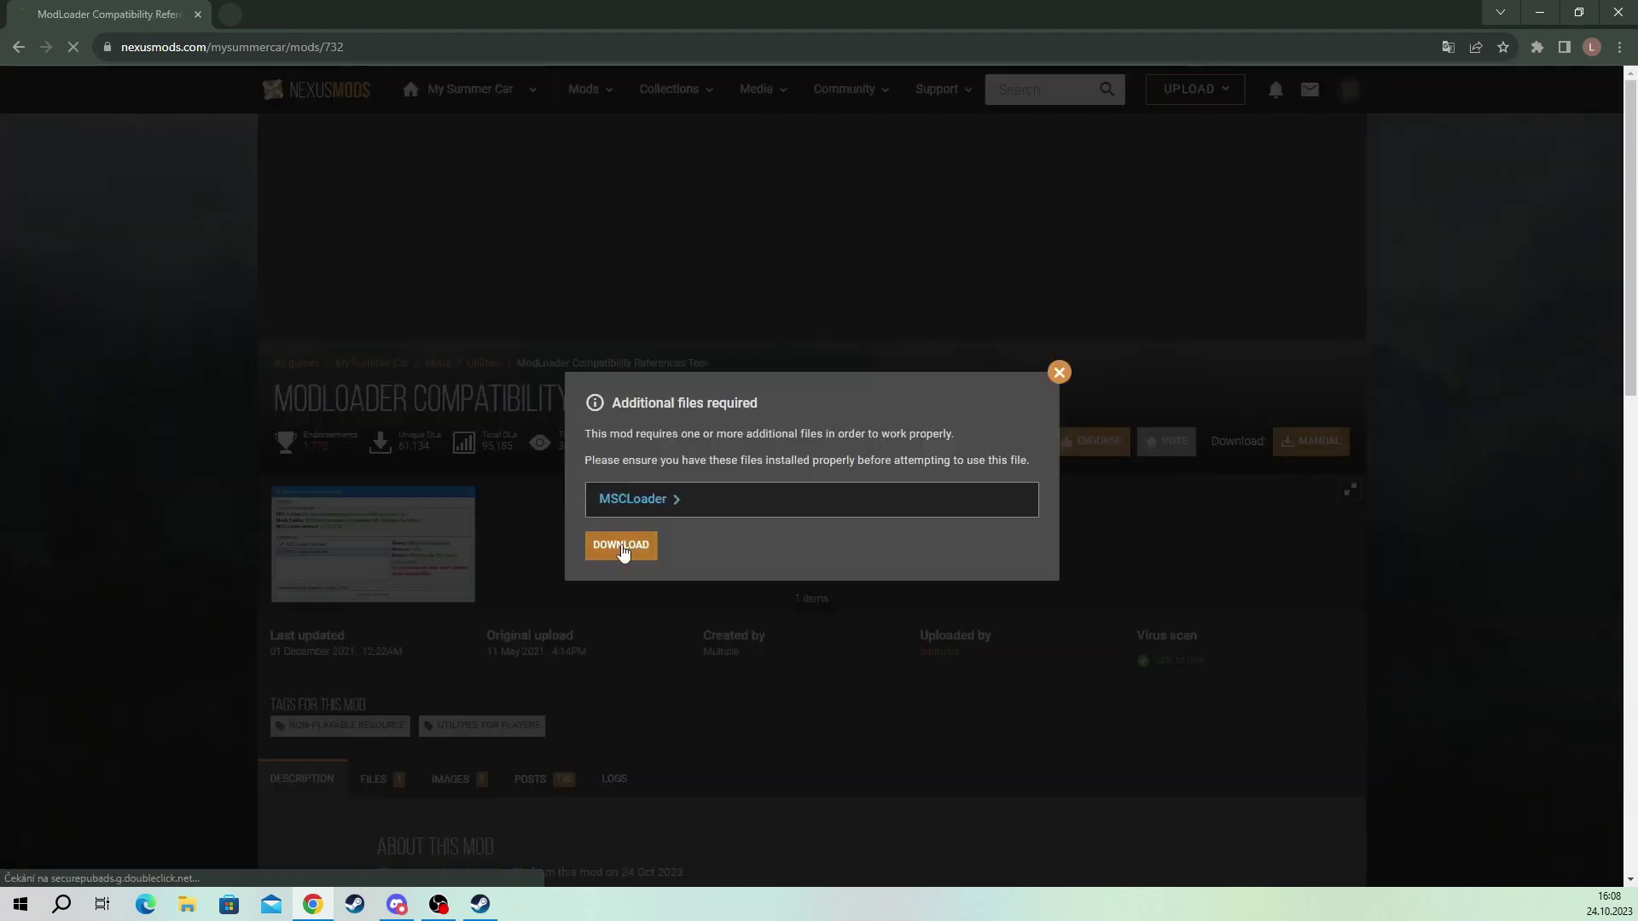
{"action": "left_click", "coordinate": [621, 545]}
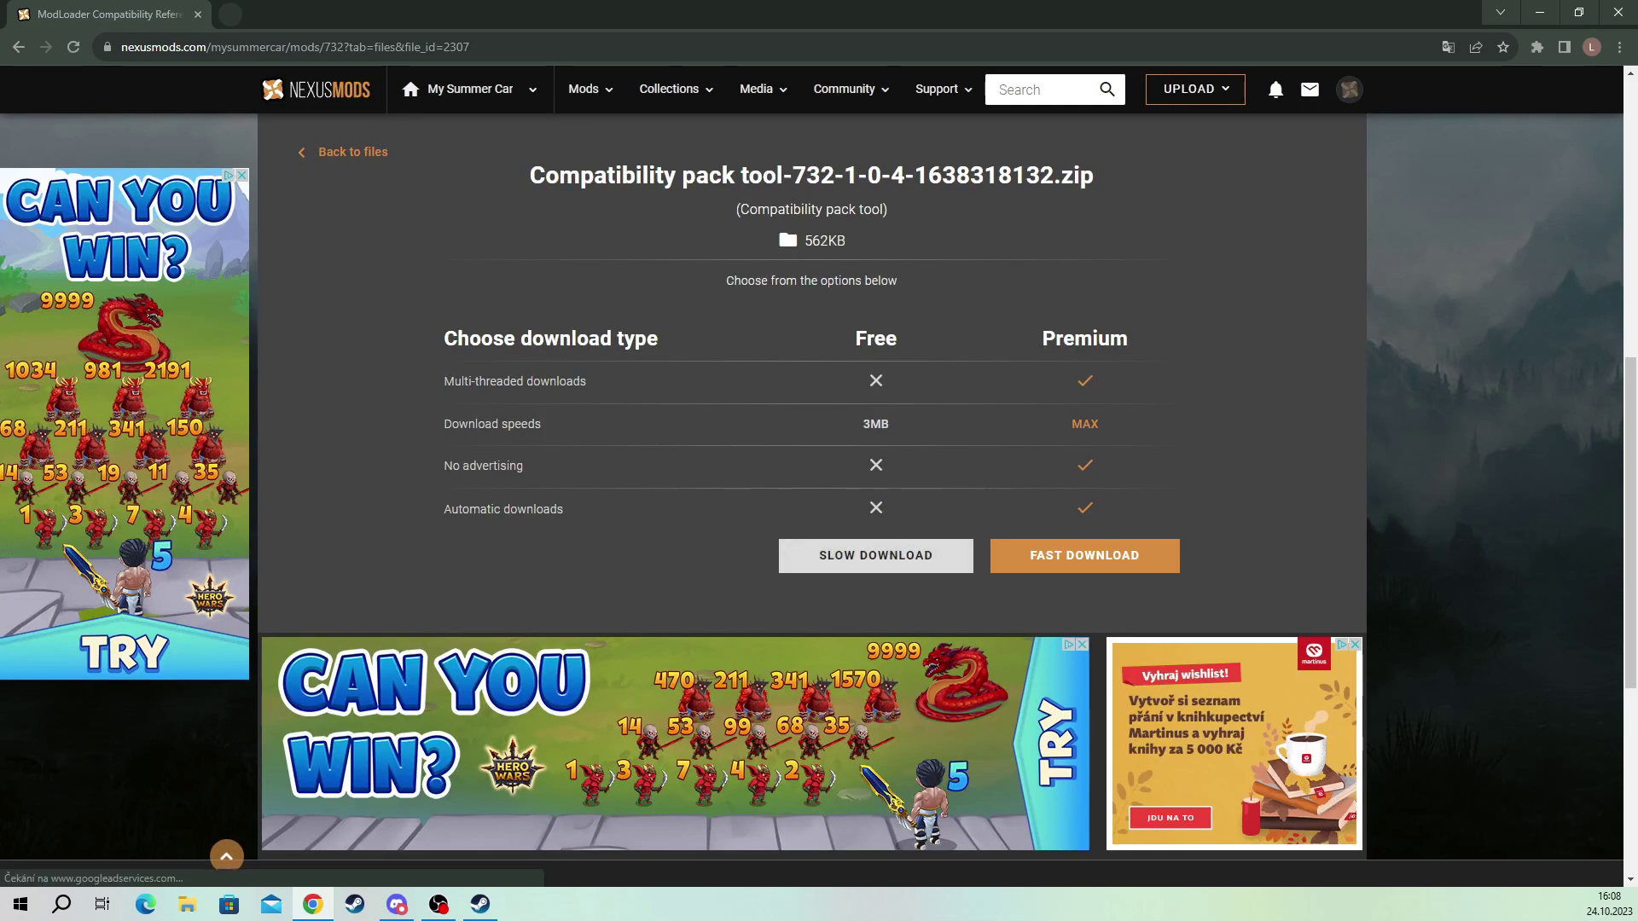
{"action": "scroll", "coordinate": [756, 319], "scroll_direction": "up", "scroll_amount": 2}
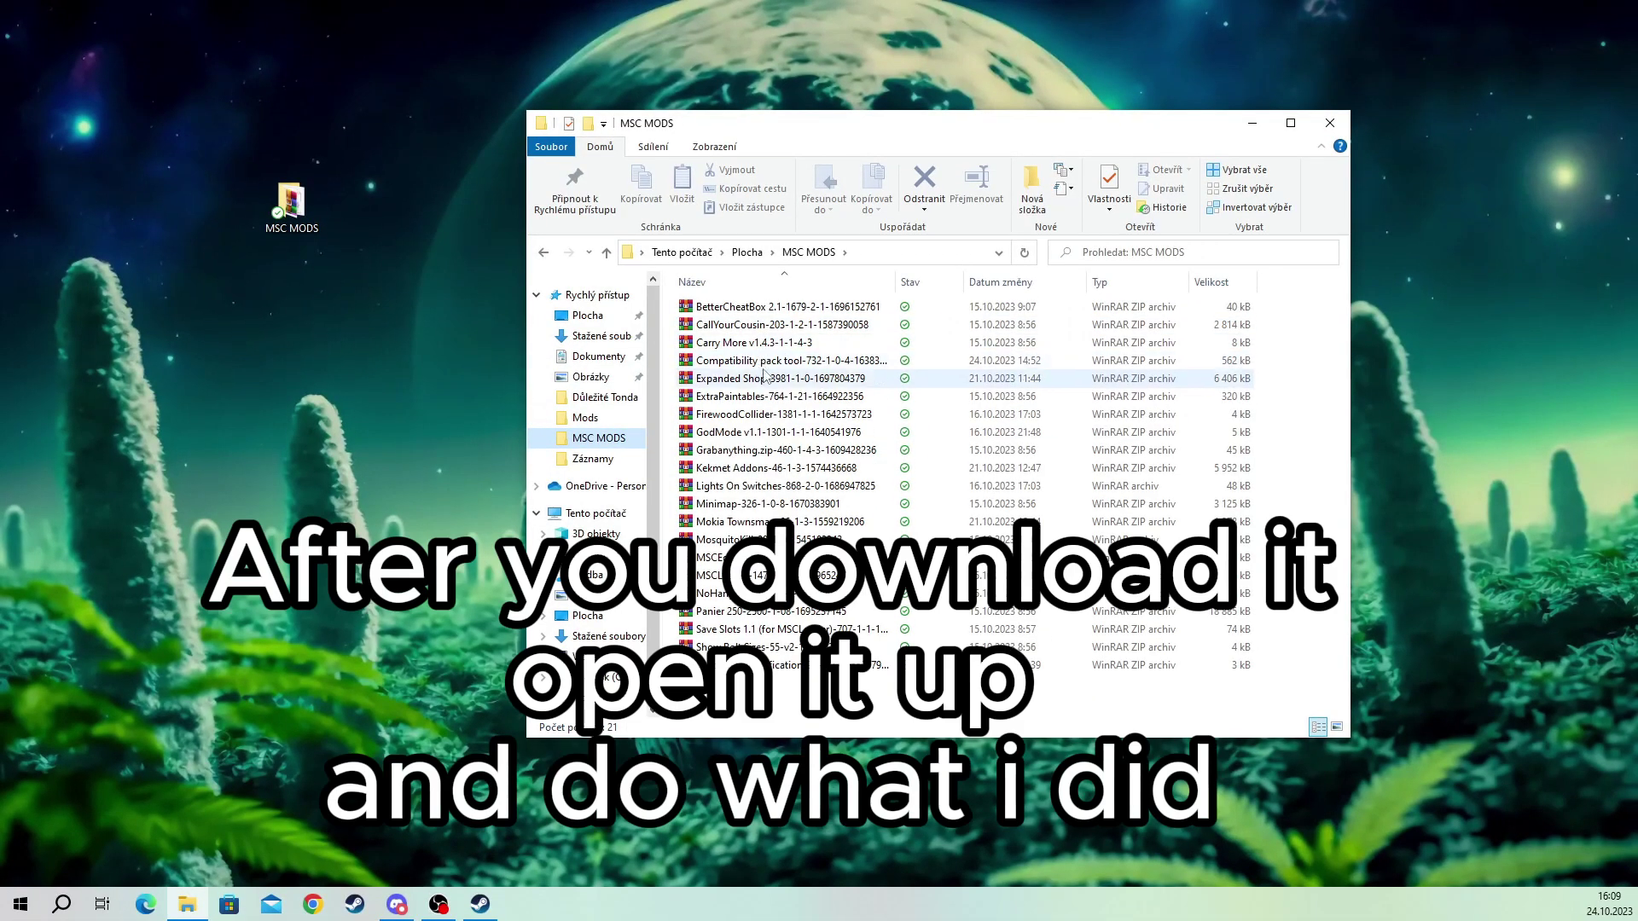
Step: Run Reference Installer.exe from inside the Compatibility pack tool archive
{"action": "mouse_move", "coordinate": [774, 372]}
{"action": "left_mouse_down"}
{"action": "mouse_move", "coordinate": [691, 368]}
{"action": "mouse_move", "coordinate": [720, 373]}
{"action": "left_mouse_up"}
{"action": "double_click", "coordinate": [720, 372]}
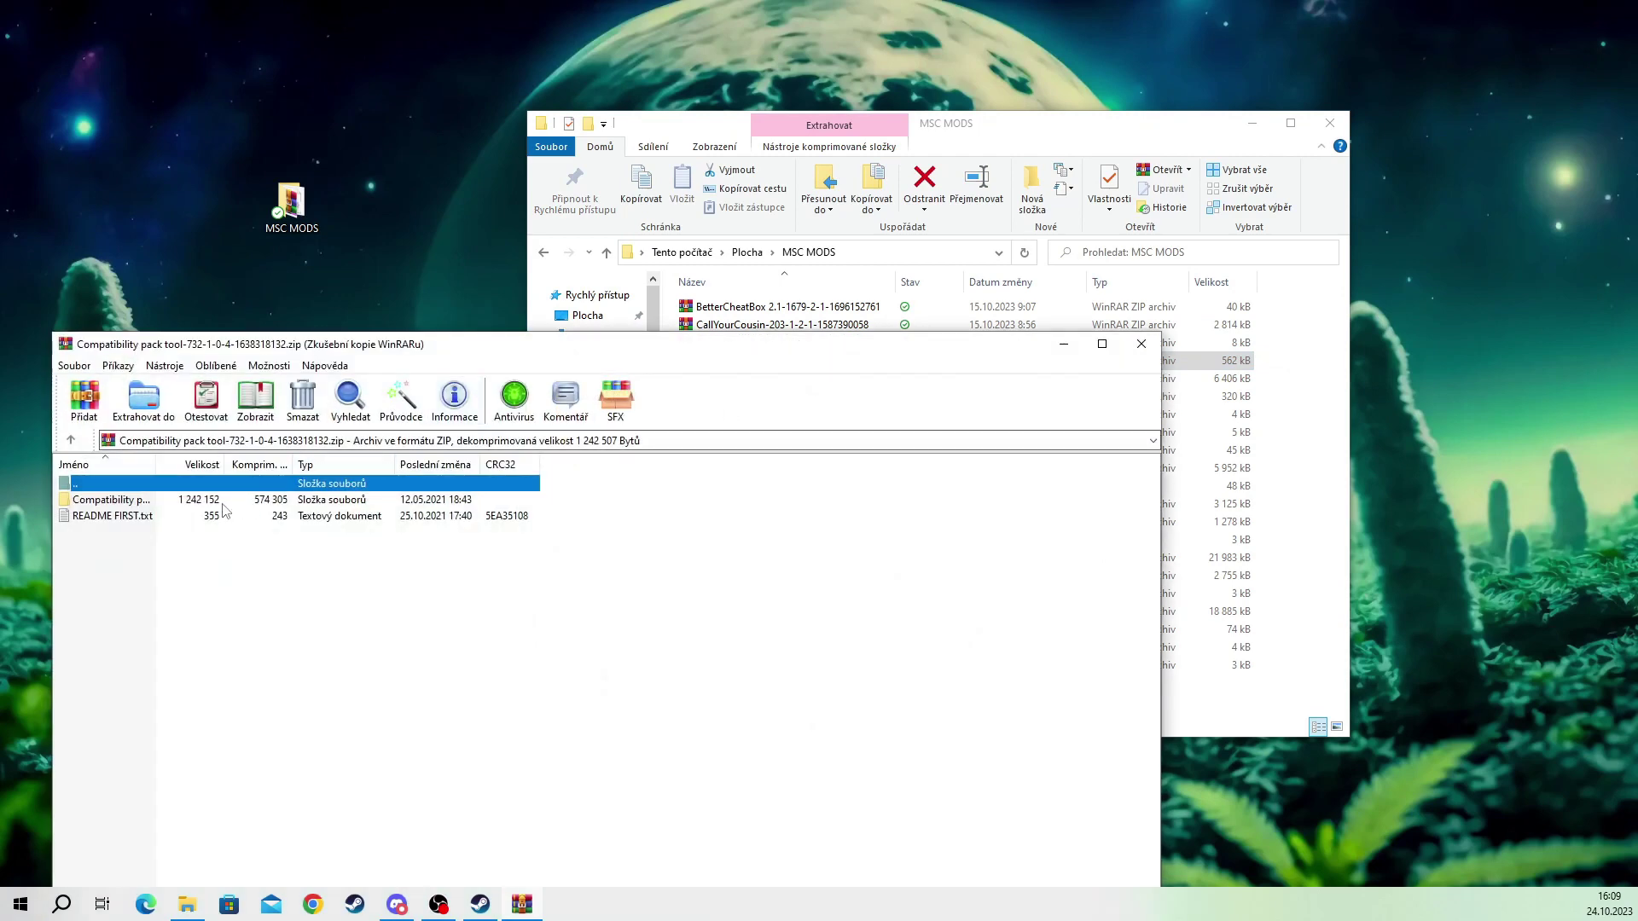
{"action": "double_click", "coordinate": [104, 501]}
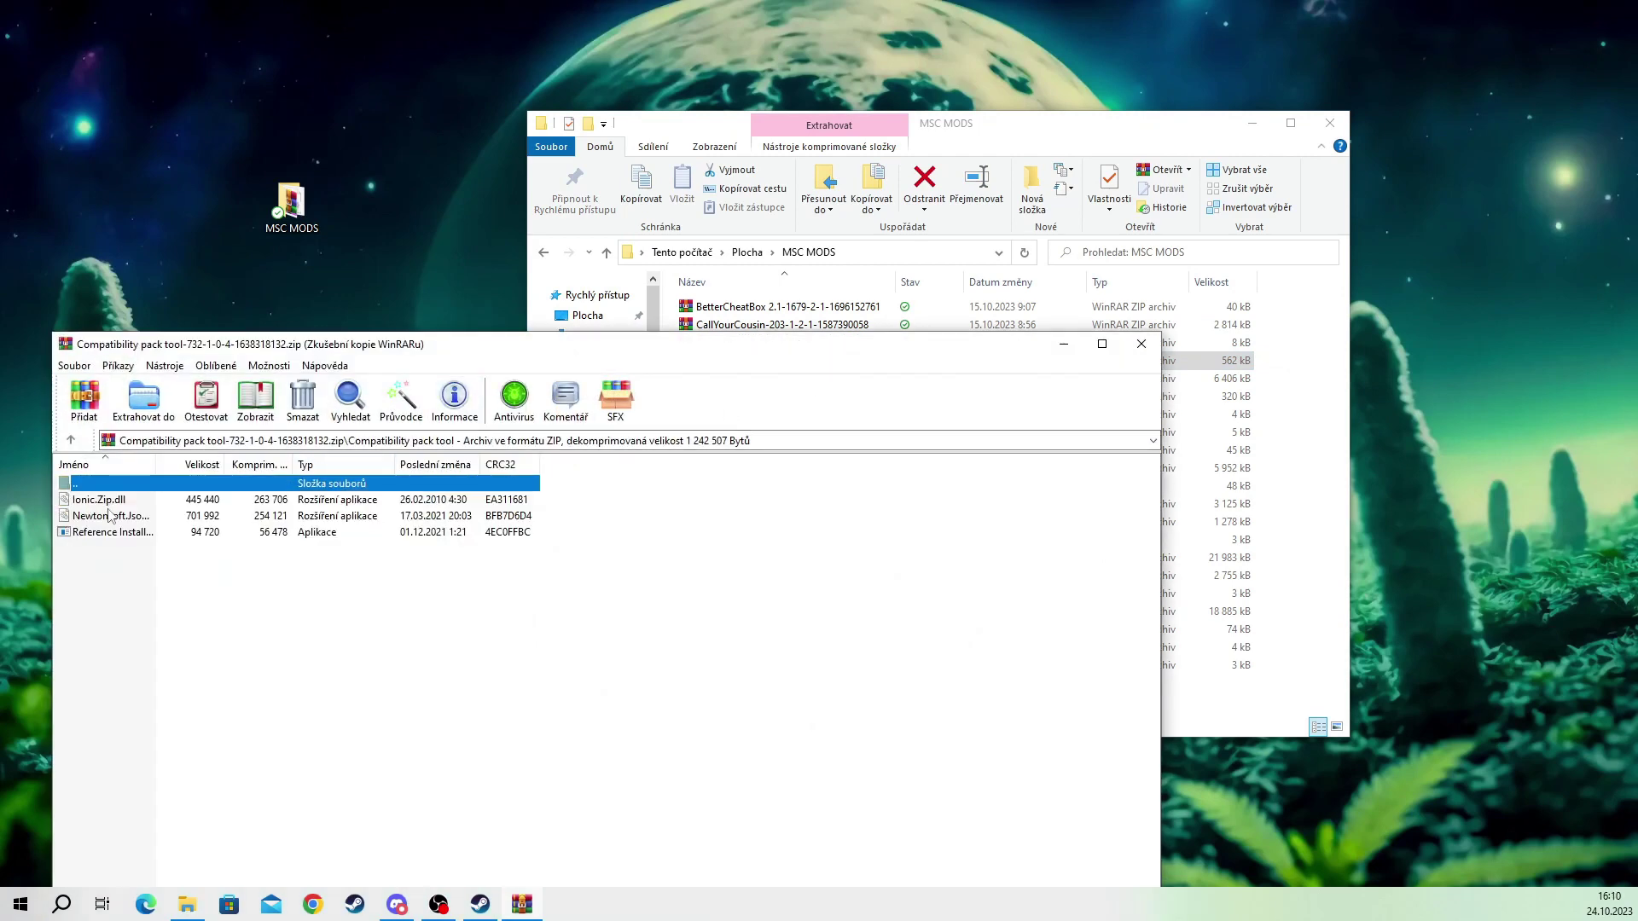
{"action": "left_click", "coordinate": [116, 539]}
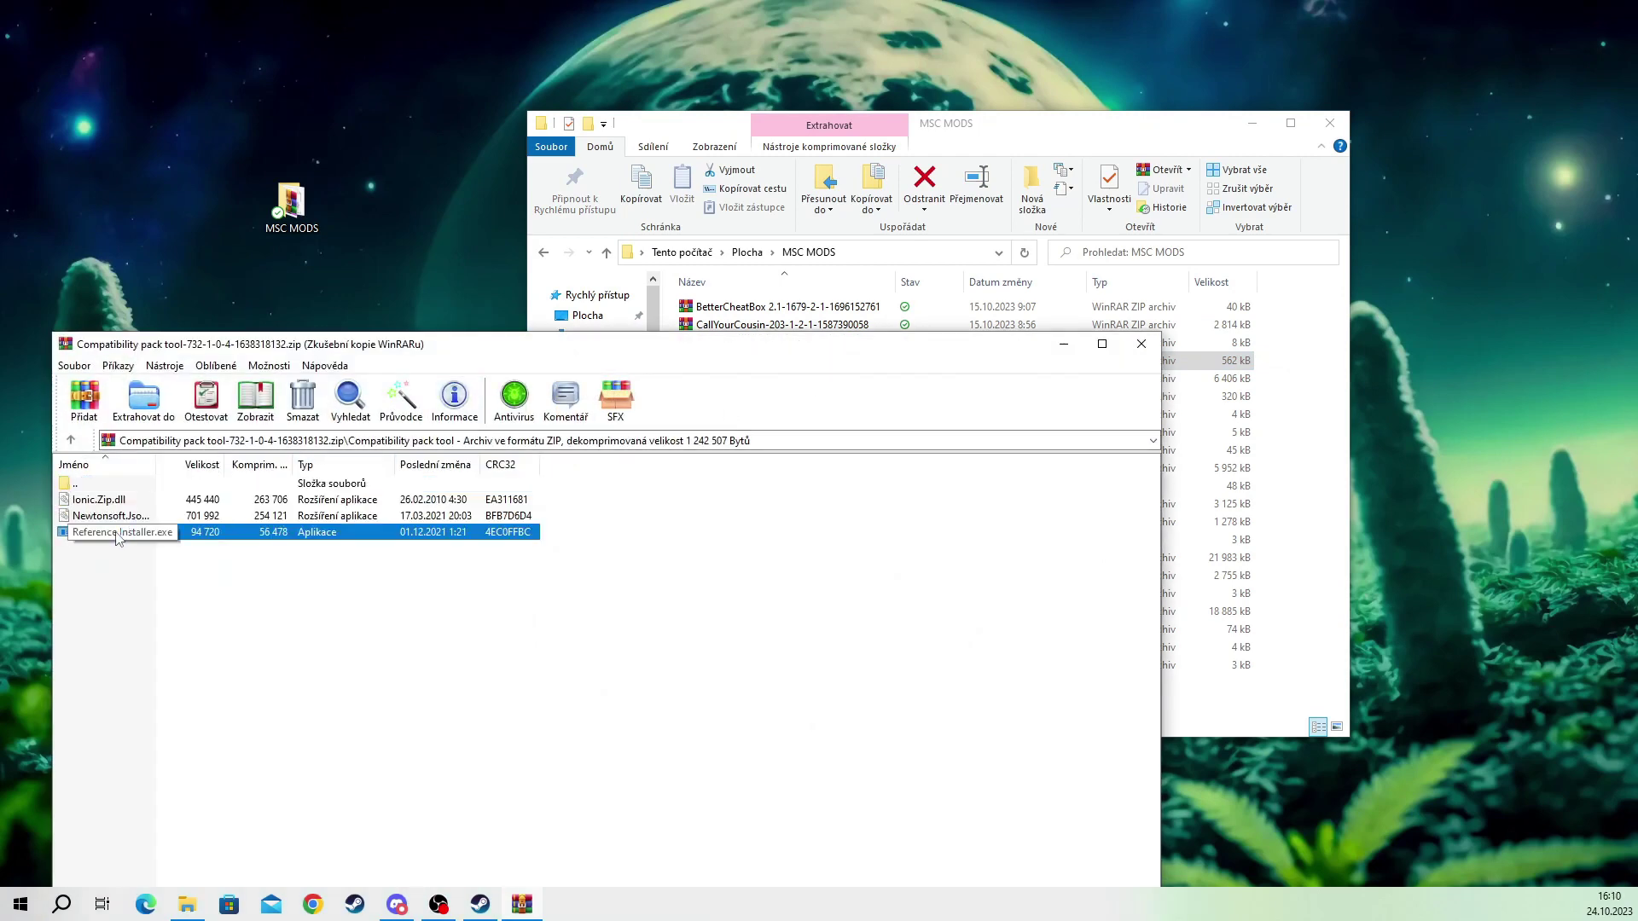
{"action": "double_click", "coordinate": [115, 539]}
Step: Bring the installer into view and go to its game folder settings
{"action": "left_click_drag", "start_coordinate": [941, 207], "coordinate": [697, 205]}
{"action": "left_click", "coordinate": [547, 229]}
{"action": "left_click", "coordinate": [587, 249]}
Step: Point the installer to mysummercar.exe under C:\Program Files (x86)\Steam\steamapps\common\My Summer Car
{"action": "left_click", "coordinate": [888, 226]}
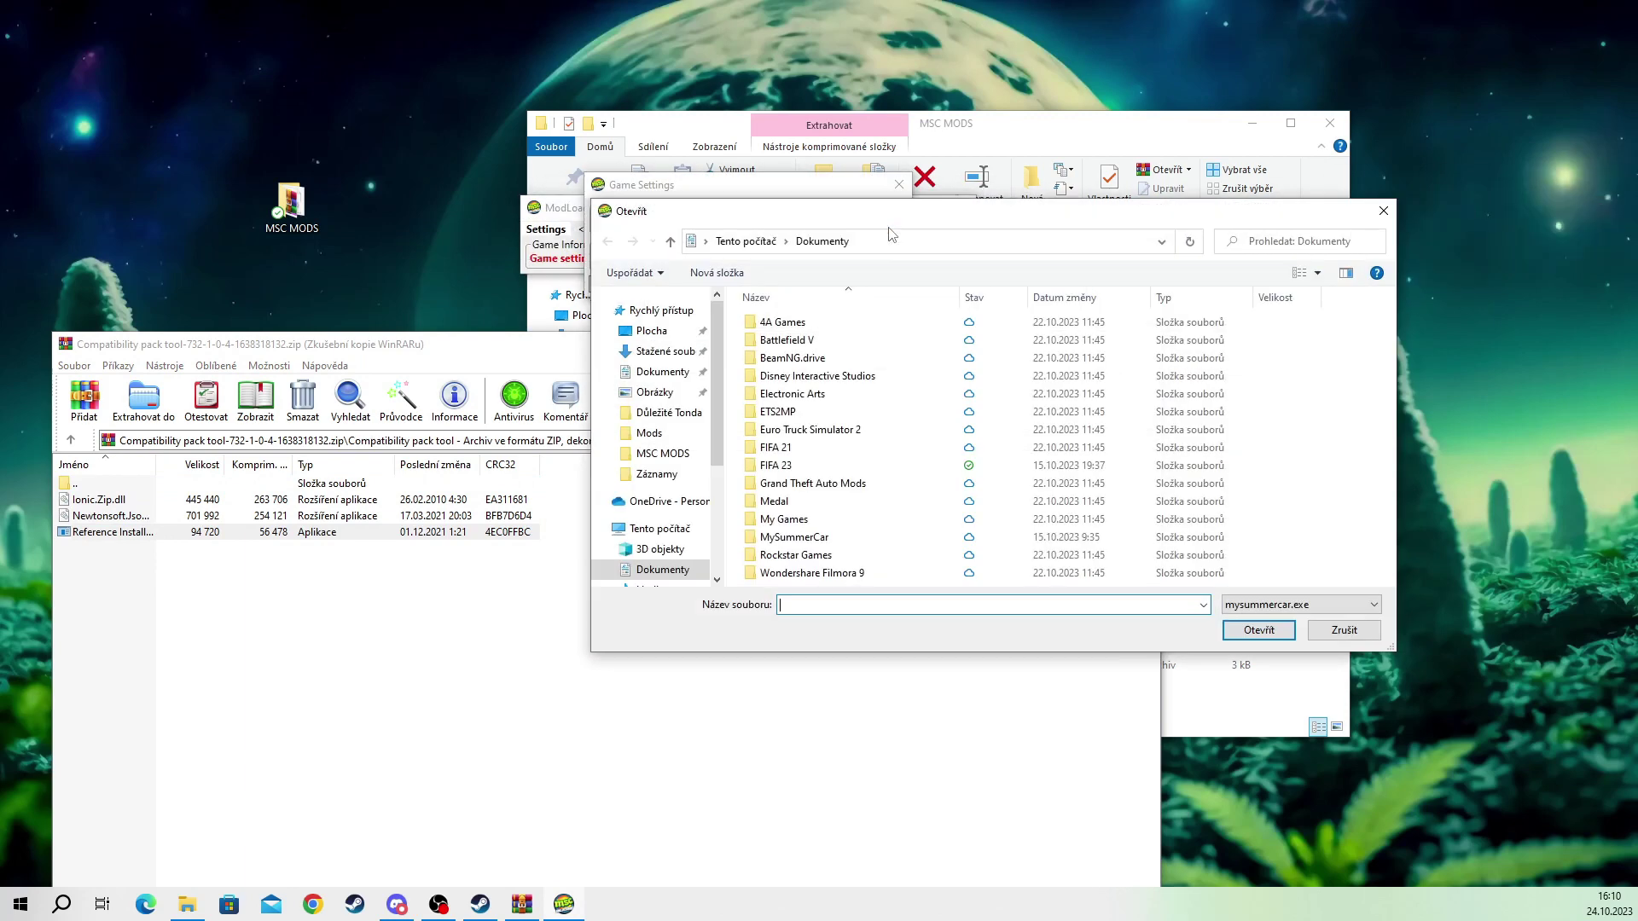
{"action": "left_click", "coordinate": [657, 535]}
{"action": "double_click", "coordinate": [818, 562]}
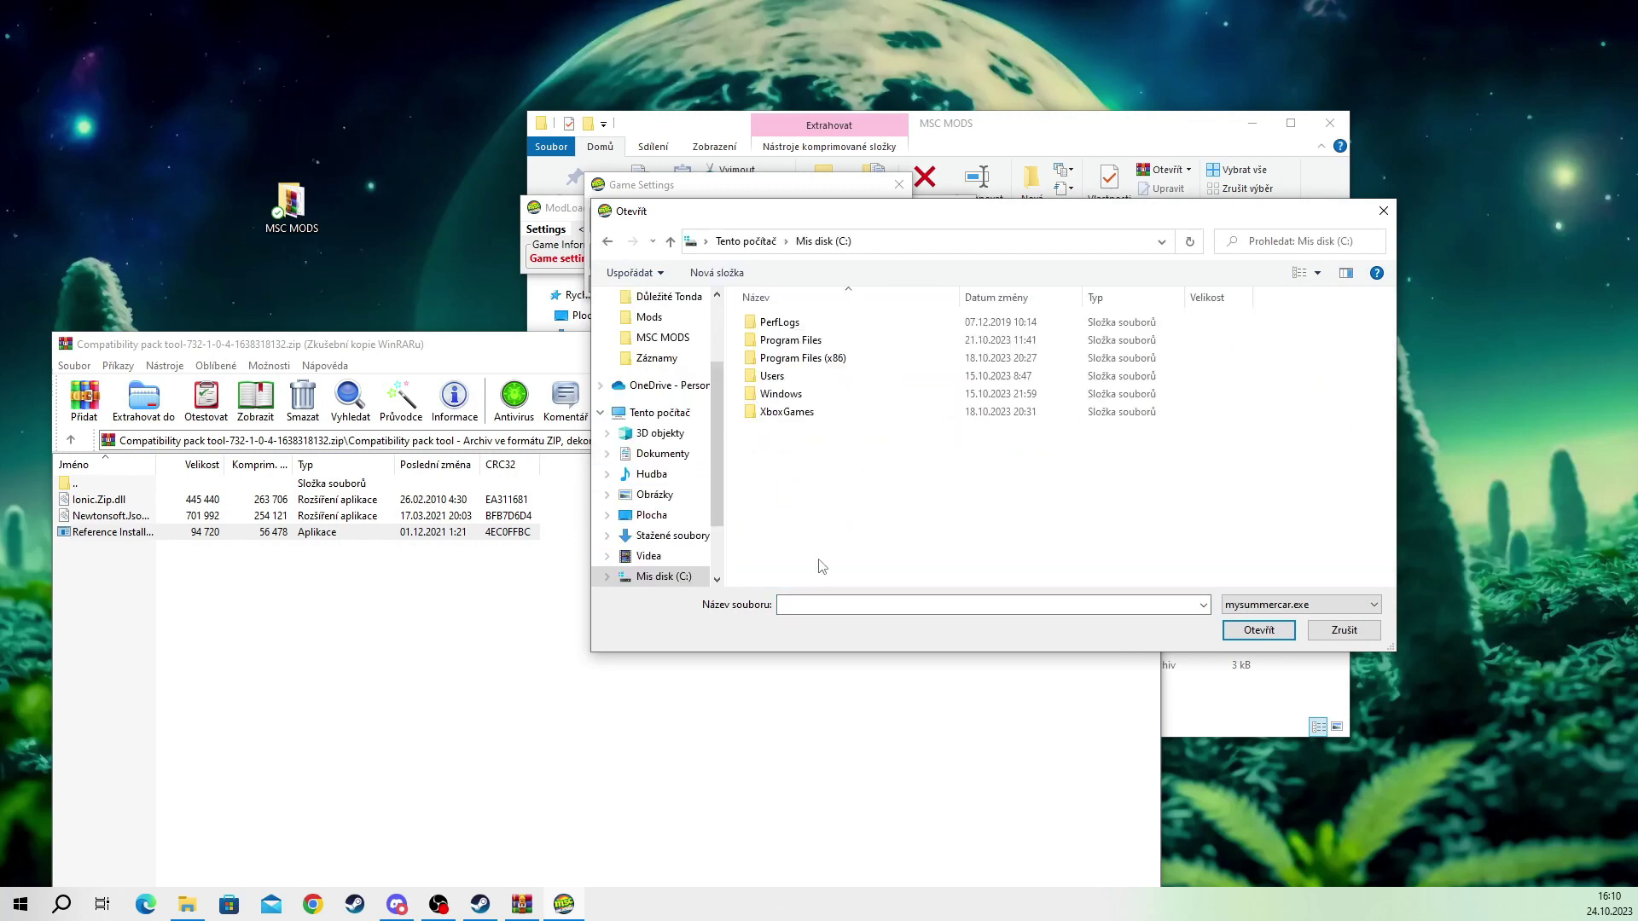
{"action": "double_click", "coordinate": [792, 357]}
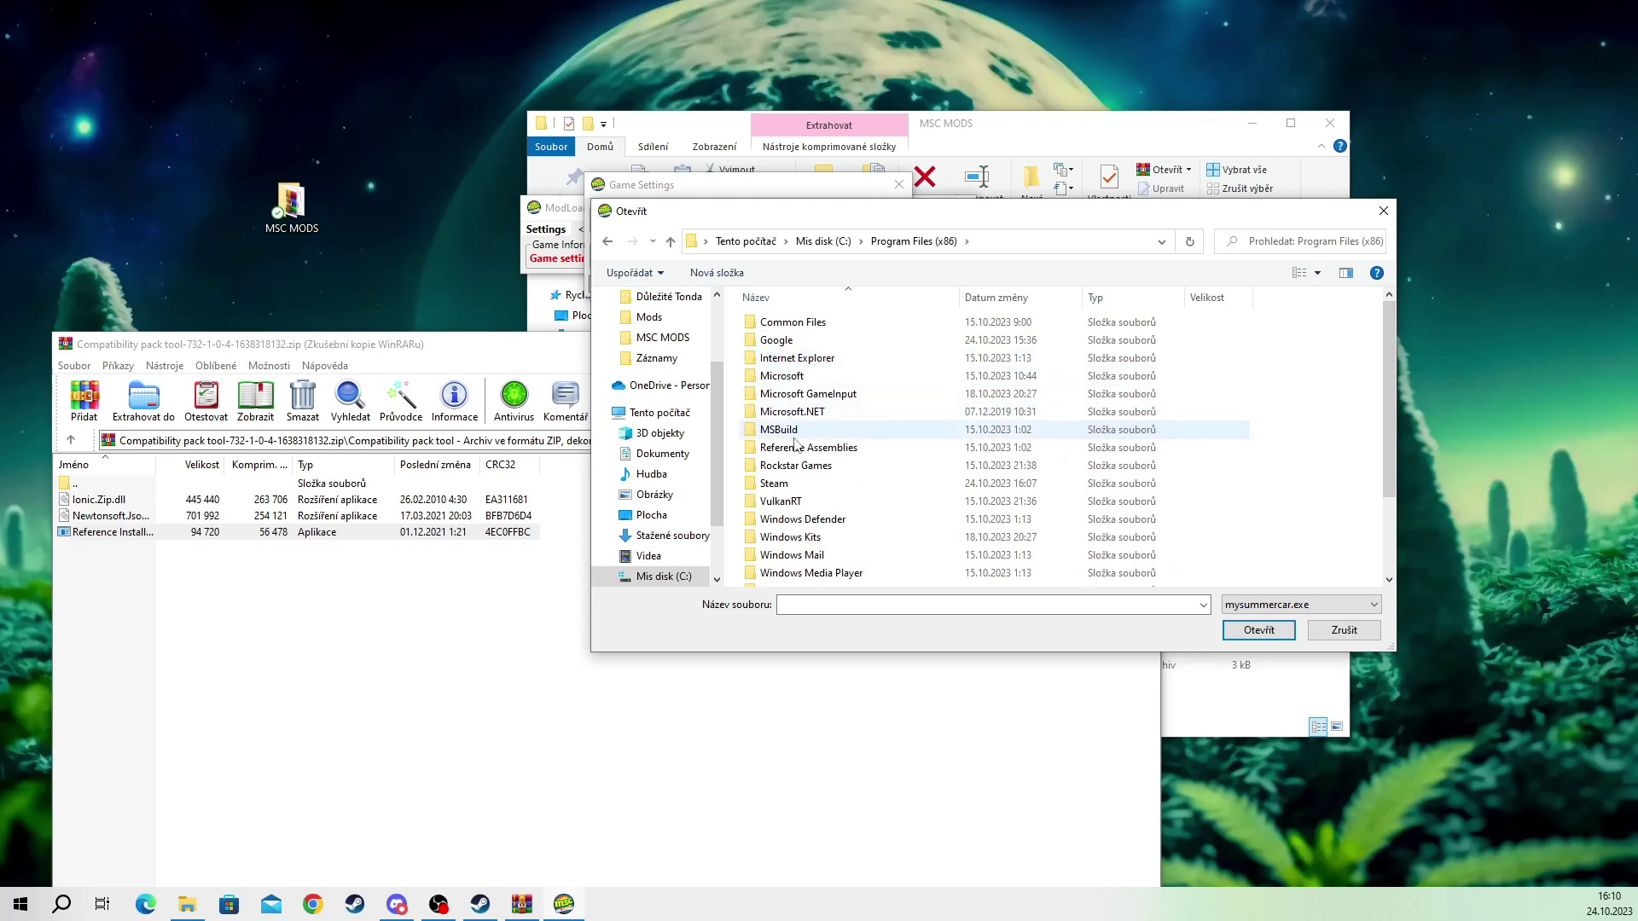
{"action": "double_click", "coordinate": [774, 485]}
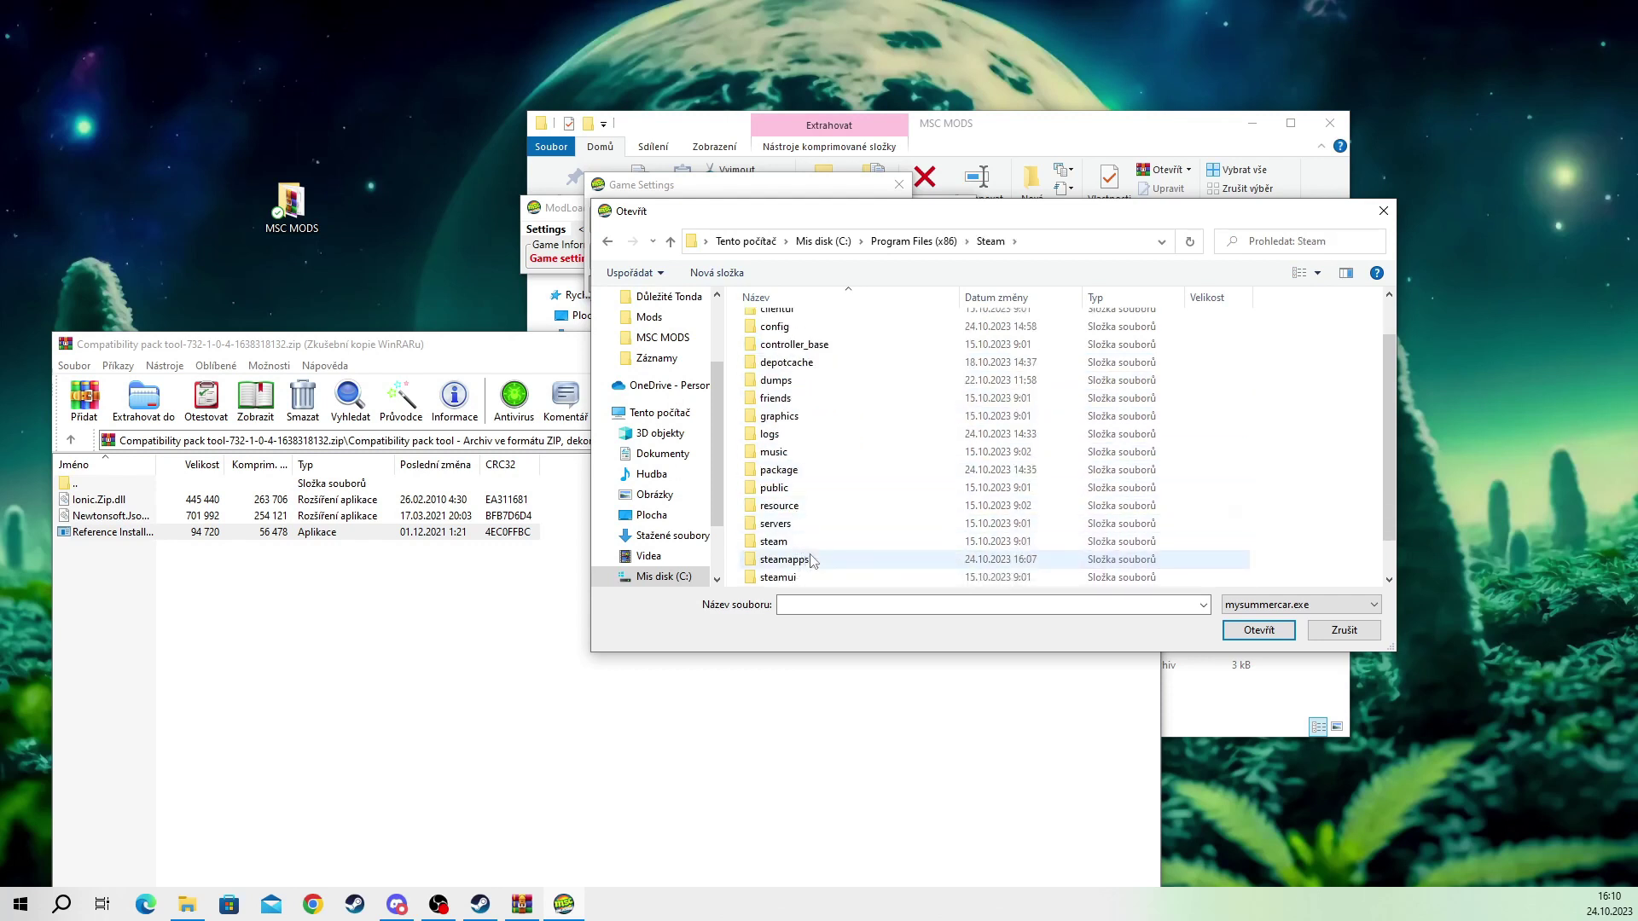
{"action": "double_click", "coordinate": [811, 561]}
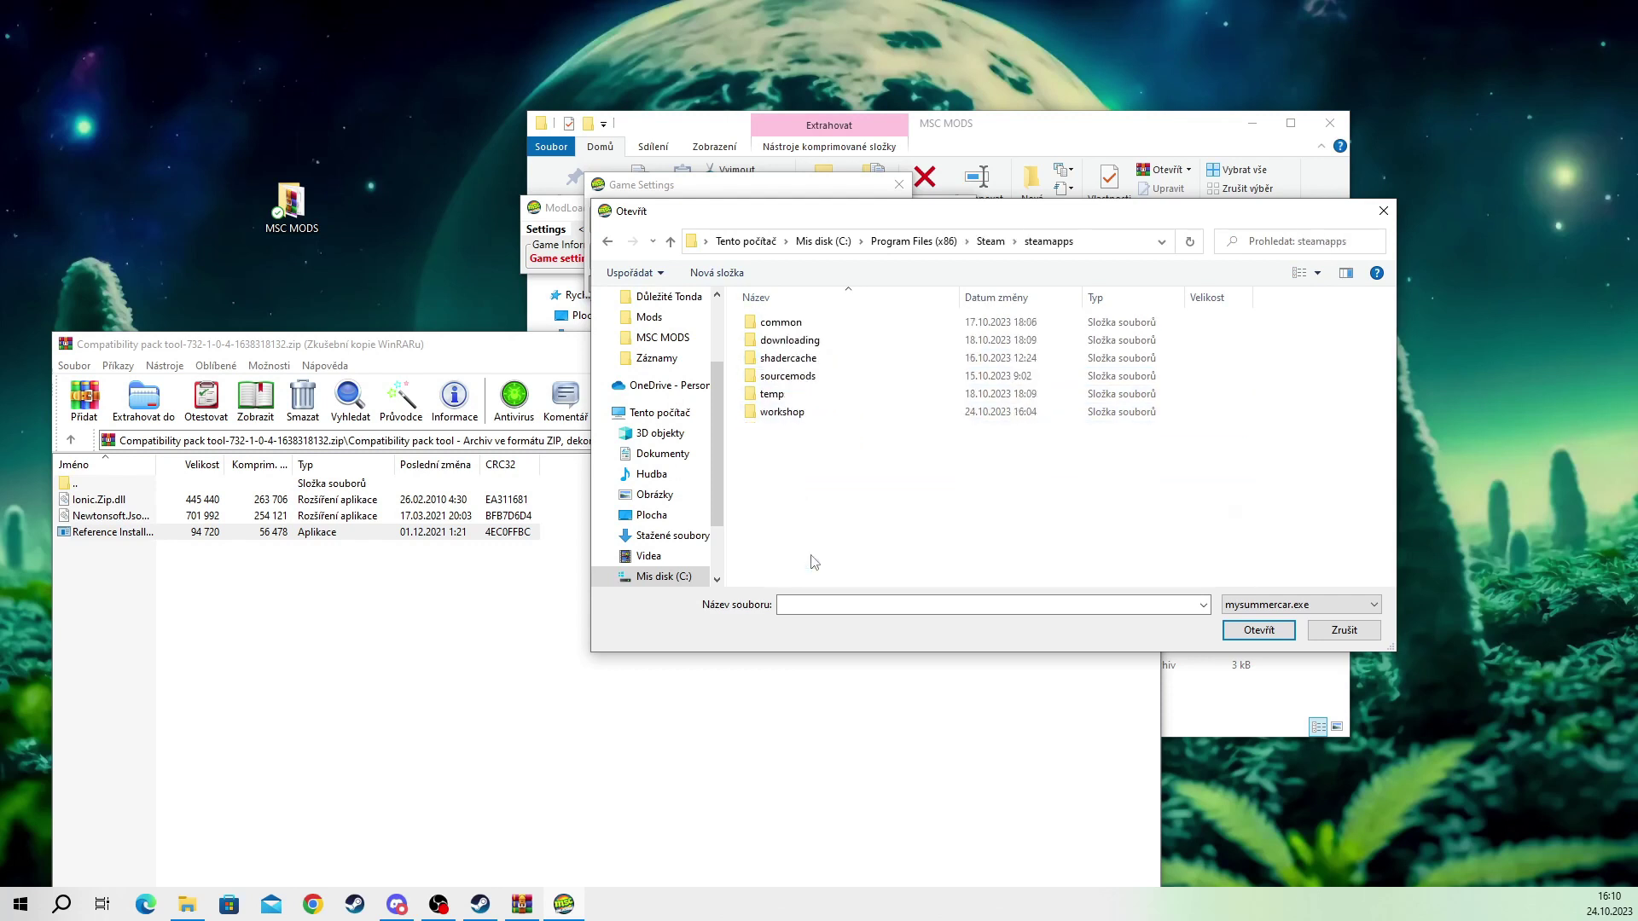
{"action": "double_click", "coordinate": [785, 330]}
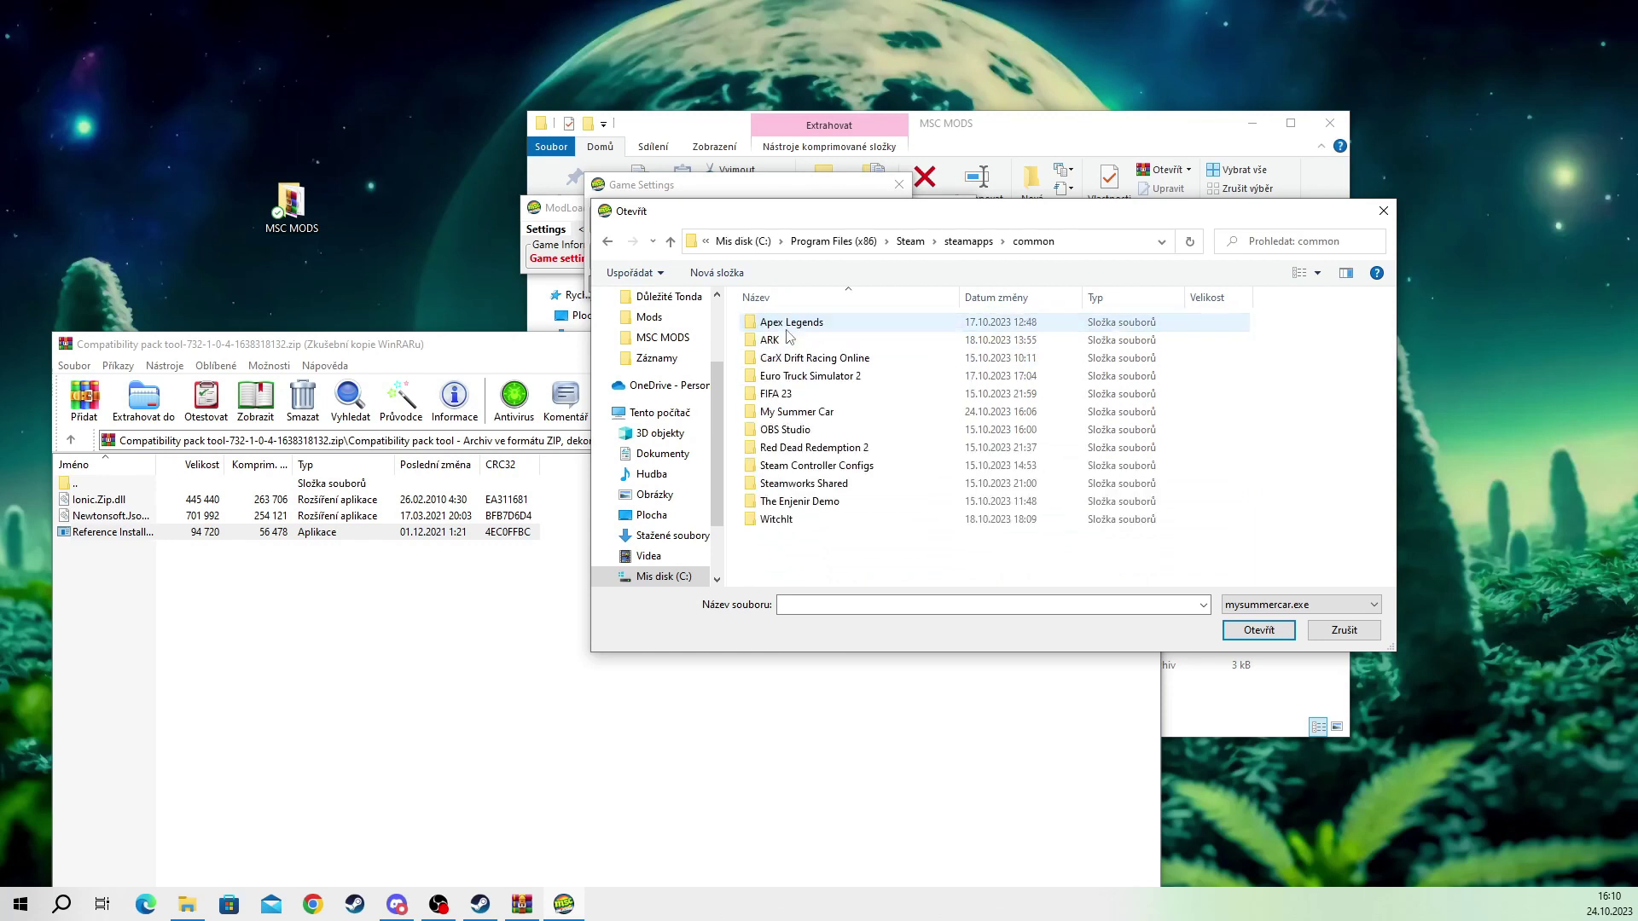
{"action": "double_click", "coordinate": [790, 415]}
{"action": "double_click", "coordinate": [793, 467]}
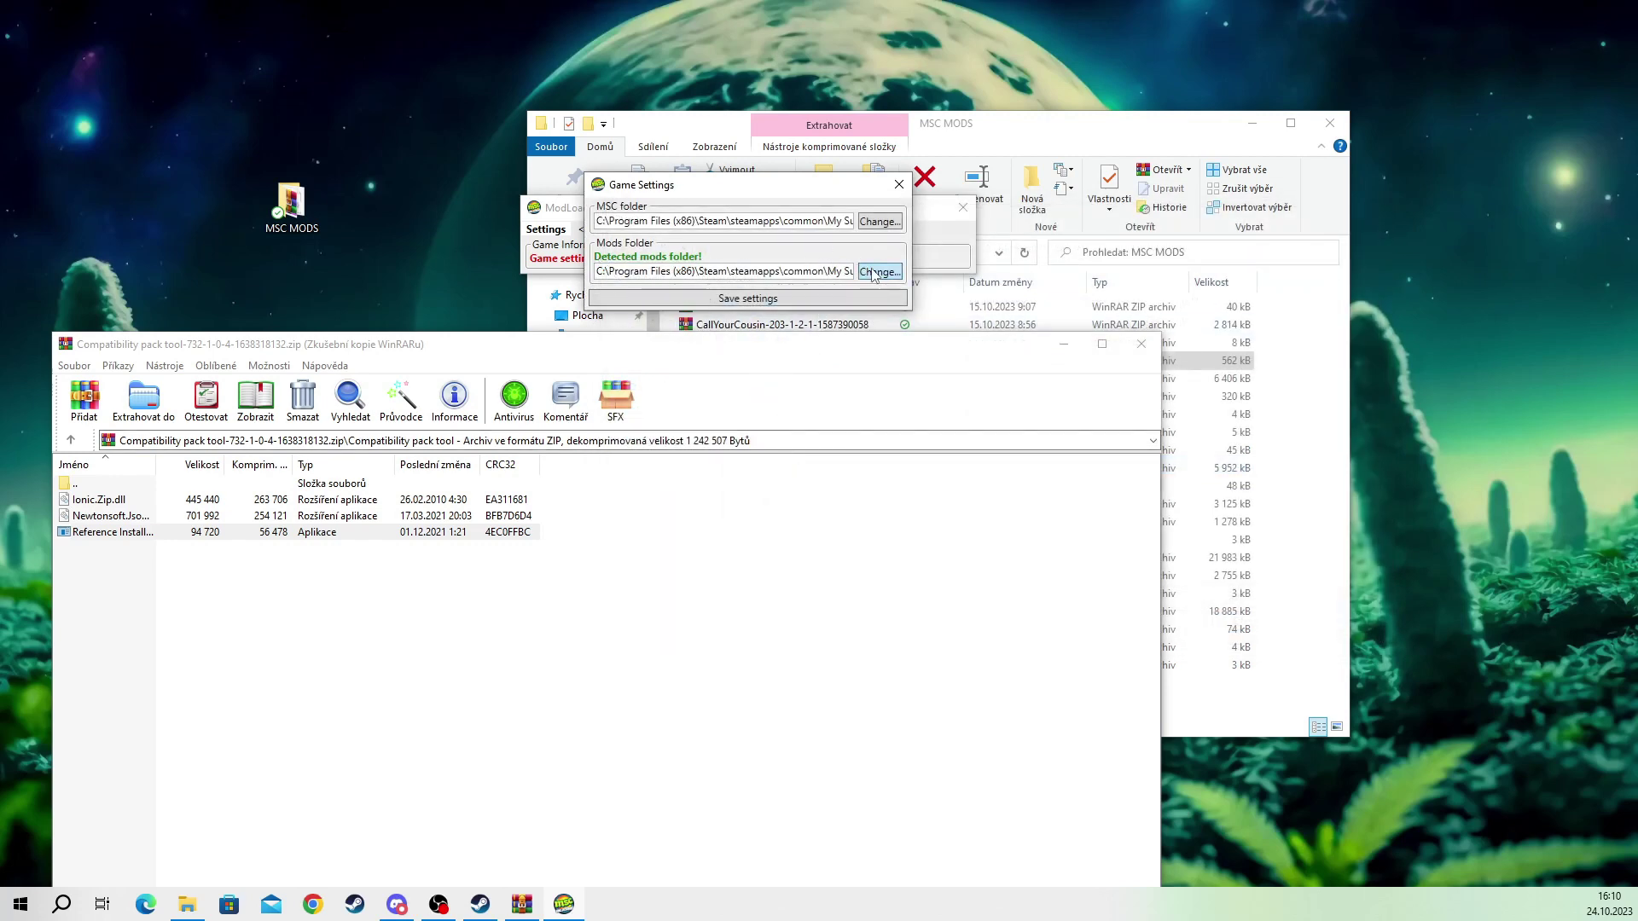
Step: Save the settings and install the MSCLoader.Helpers and MSCLoader.Features references
{"action": "left_click", "coordinate": [736, 300]}
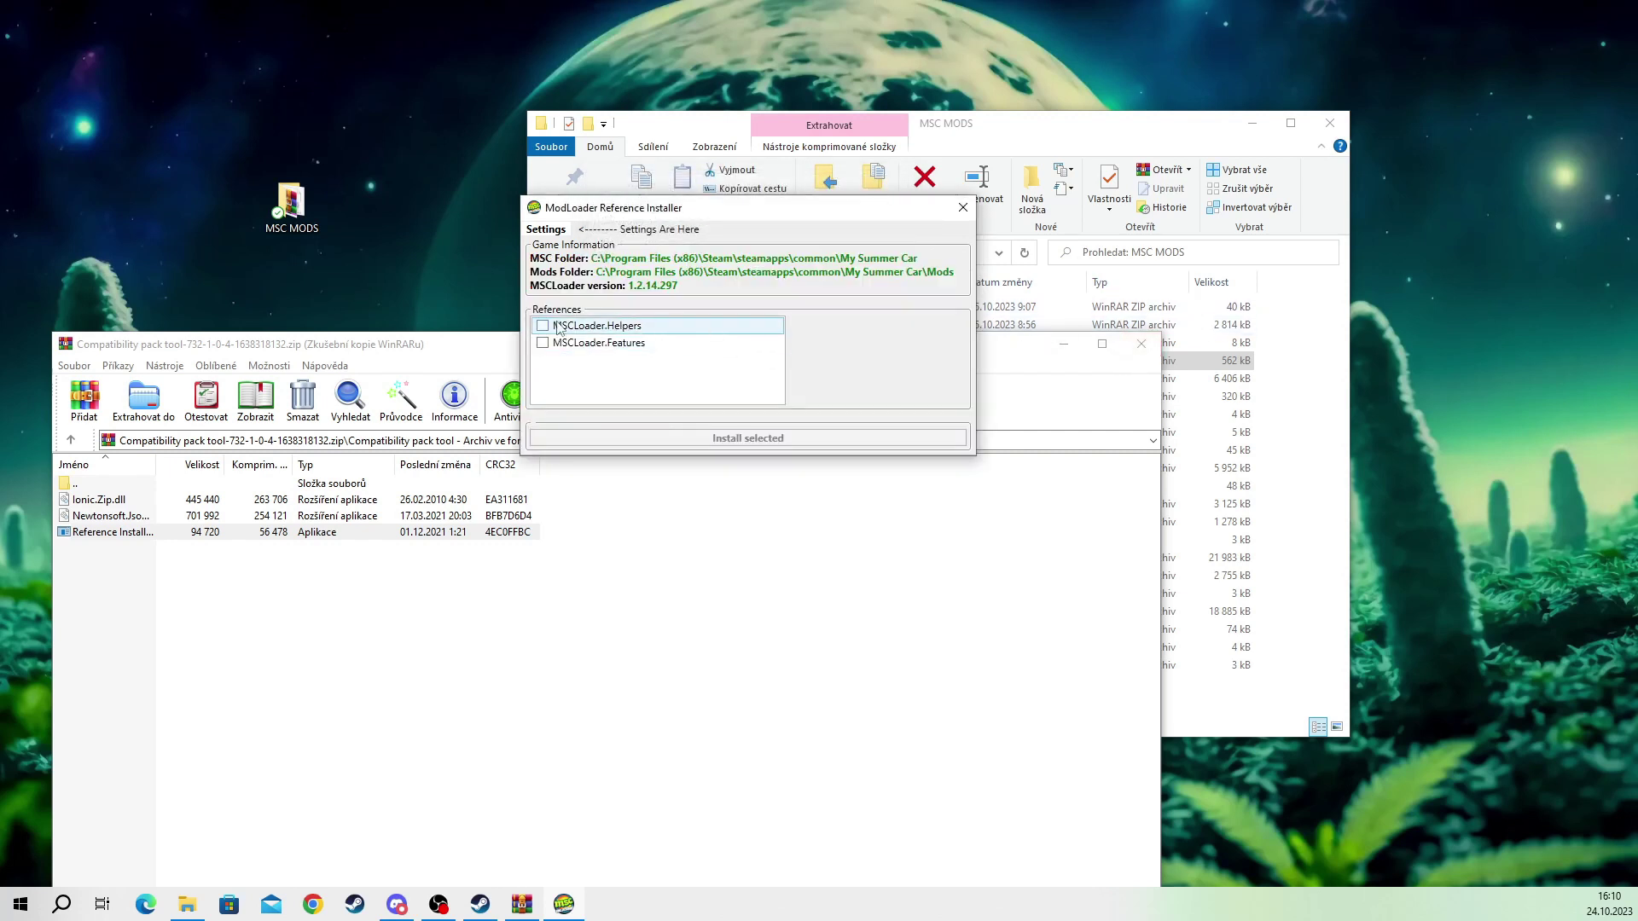
{"action": "left_click", "coordinate": [542, 329]}
{"action": "left_click", "coordinate": [544, 345]}
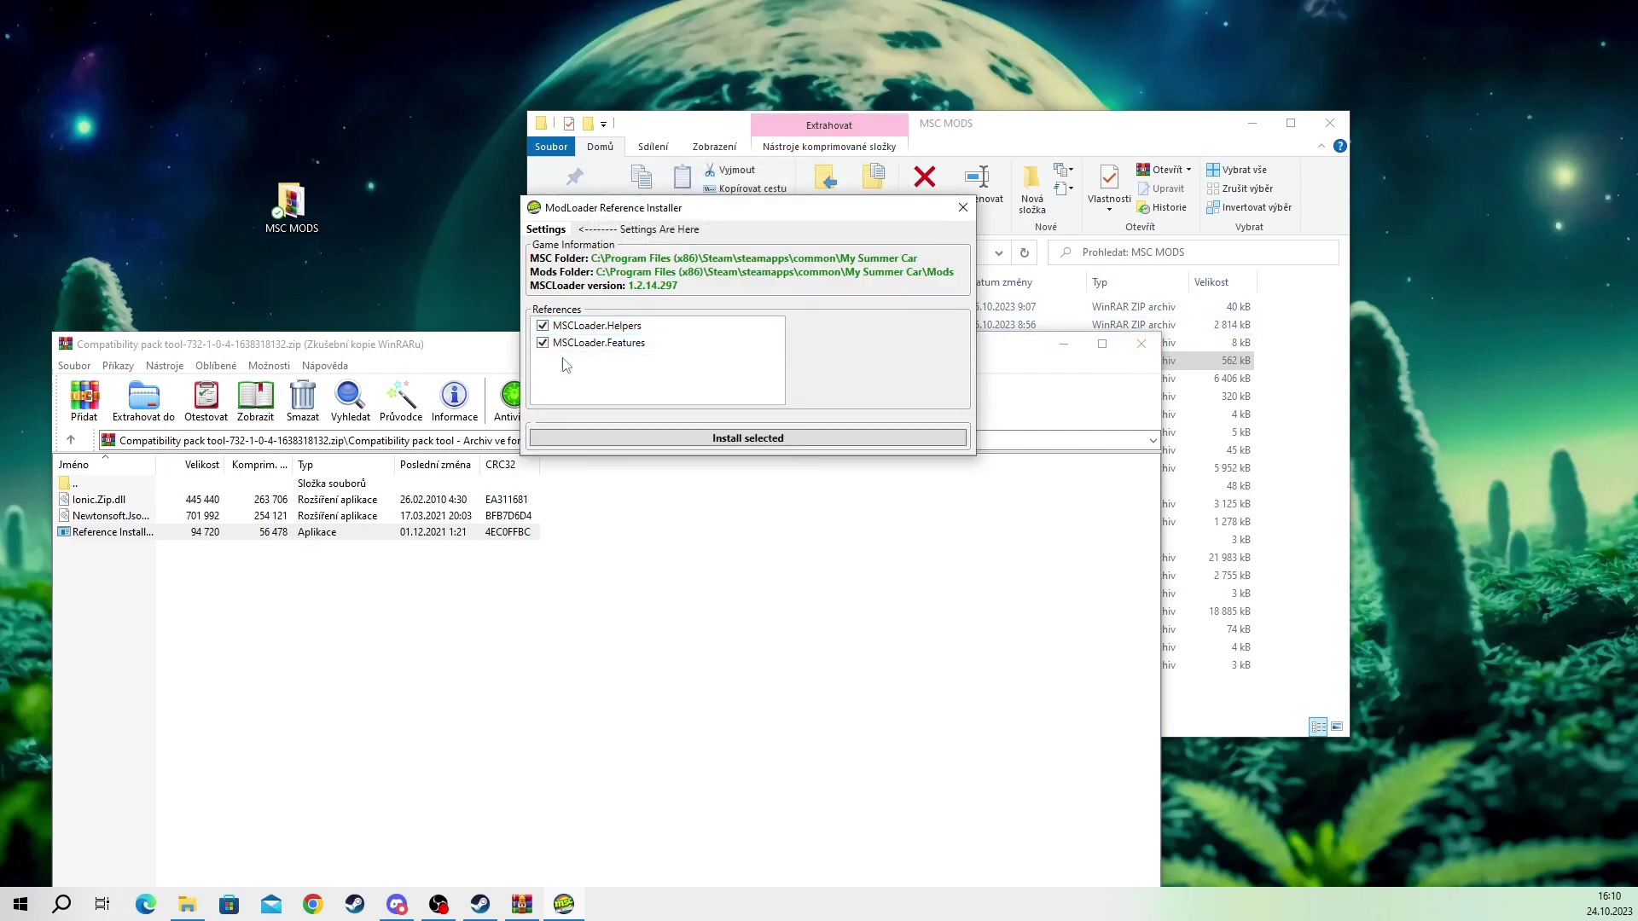
{"action": "left_click", "coordinate": [718, 441]}
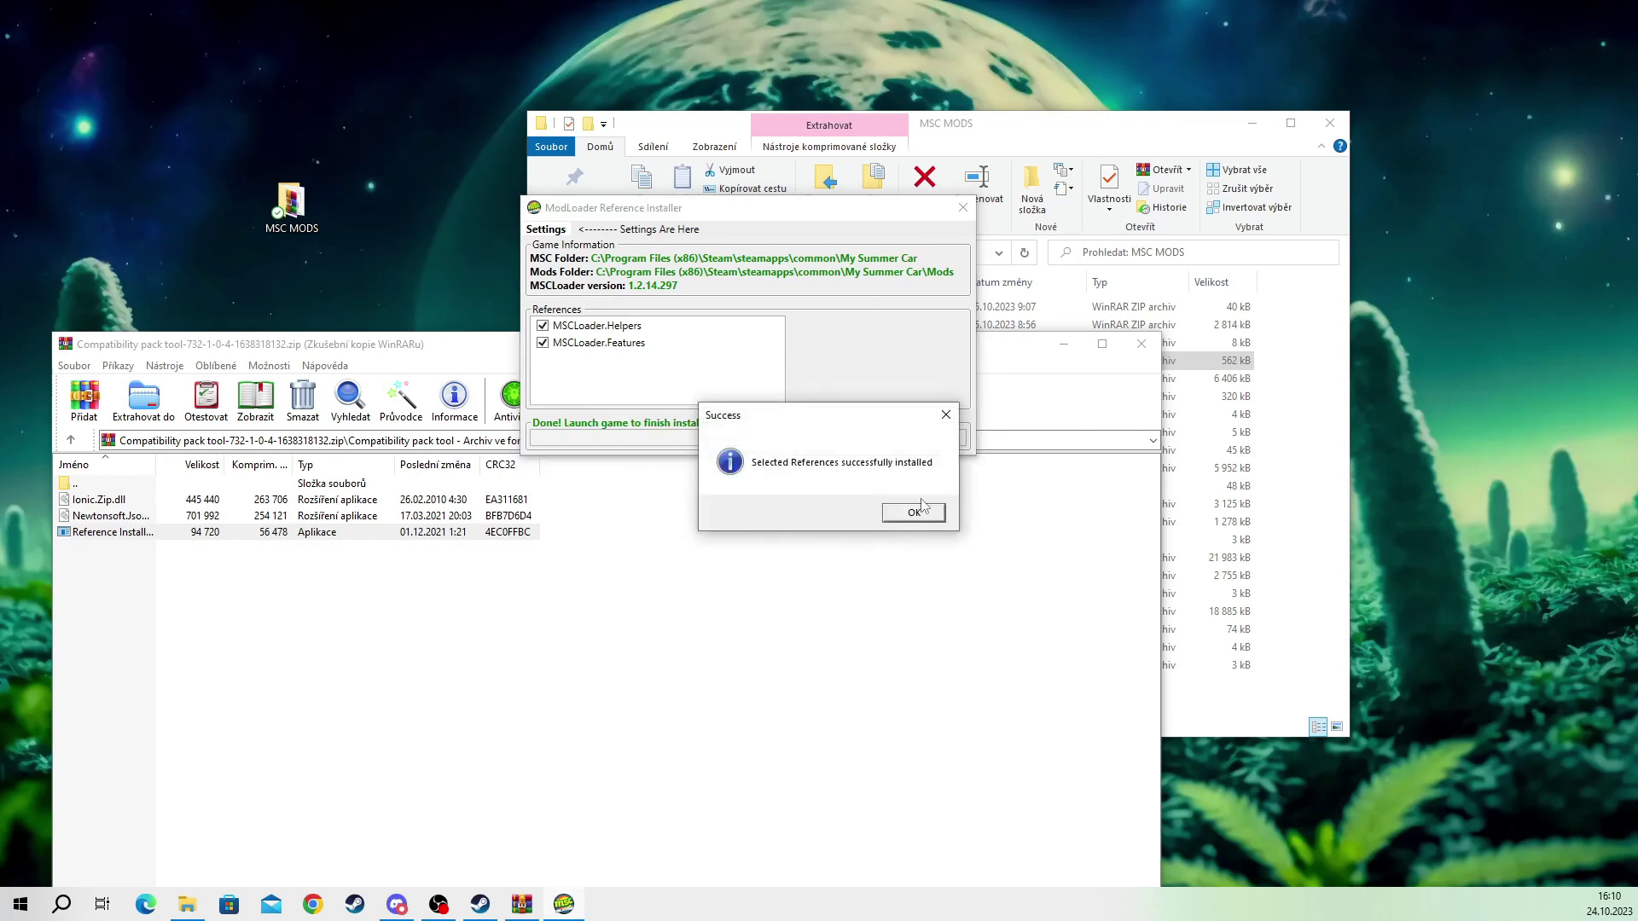
{"action": "left_click", "coordinate": [916, 510]}
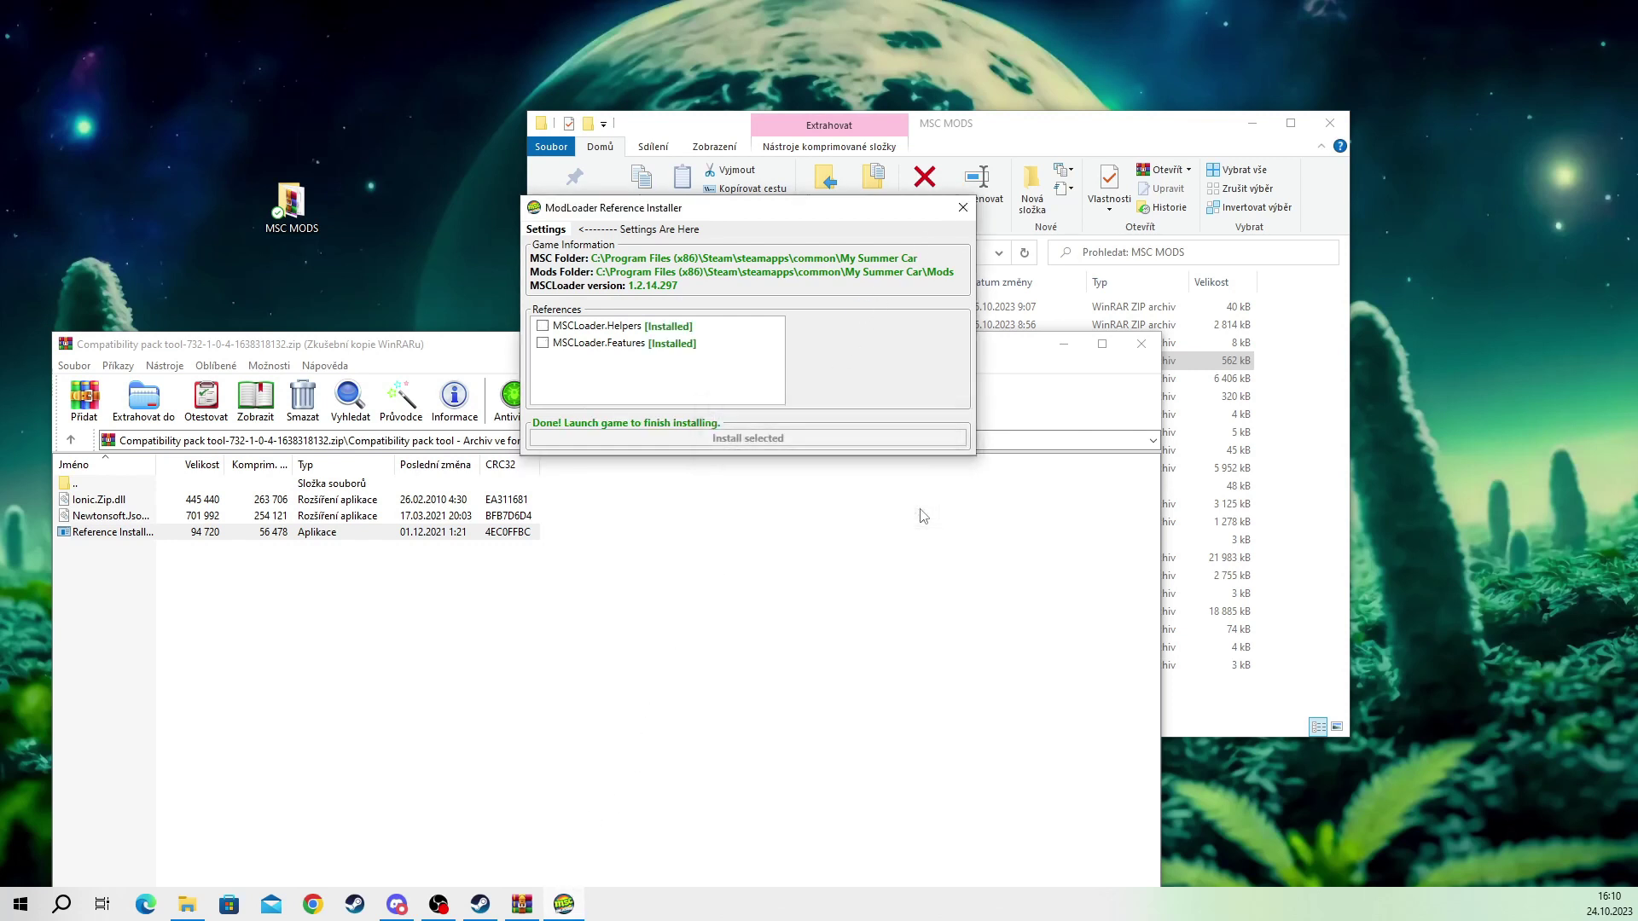
Step: Close the Reference Installer, the compatibility pack archive and the MSC MODS window
{"action": "left_click", "coordinate": [961, 208]}
{"action": "left_click", "coordinate": [1140, 343]}
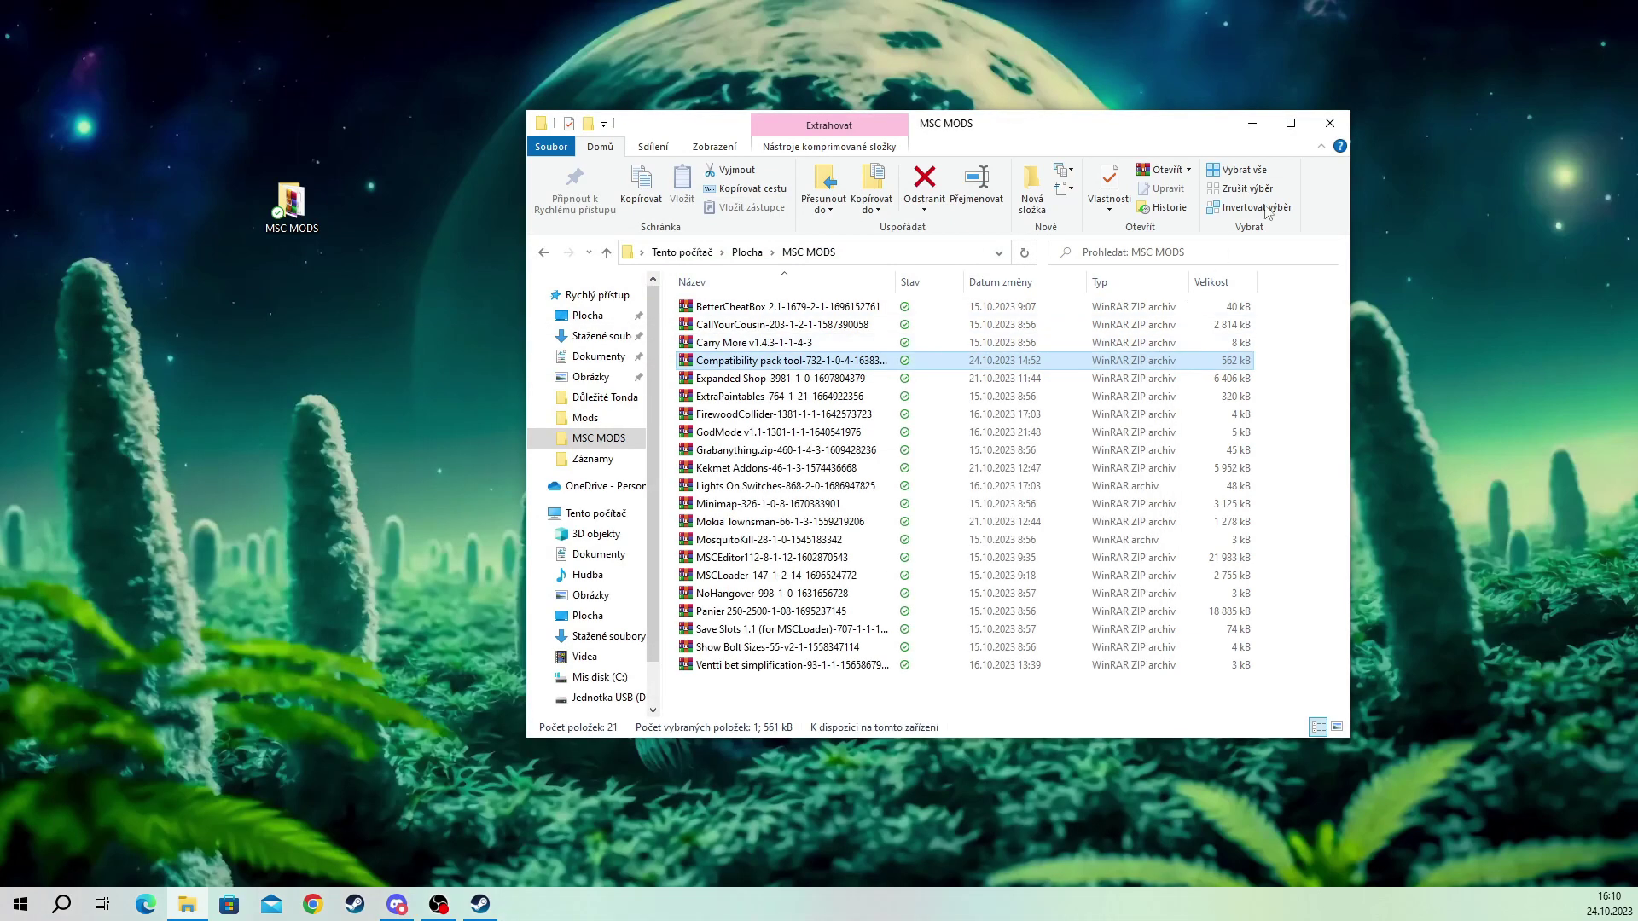
{"action": "left_click", "coordinate": [1331, 125]}
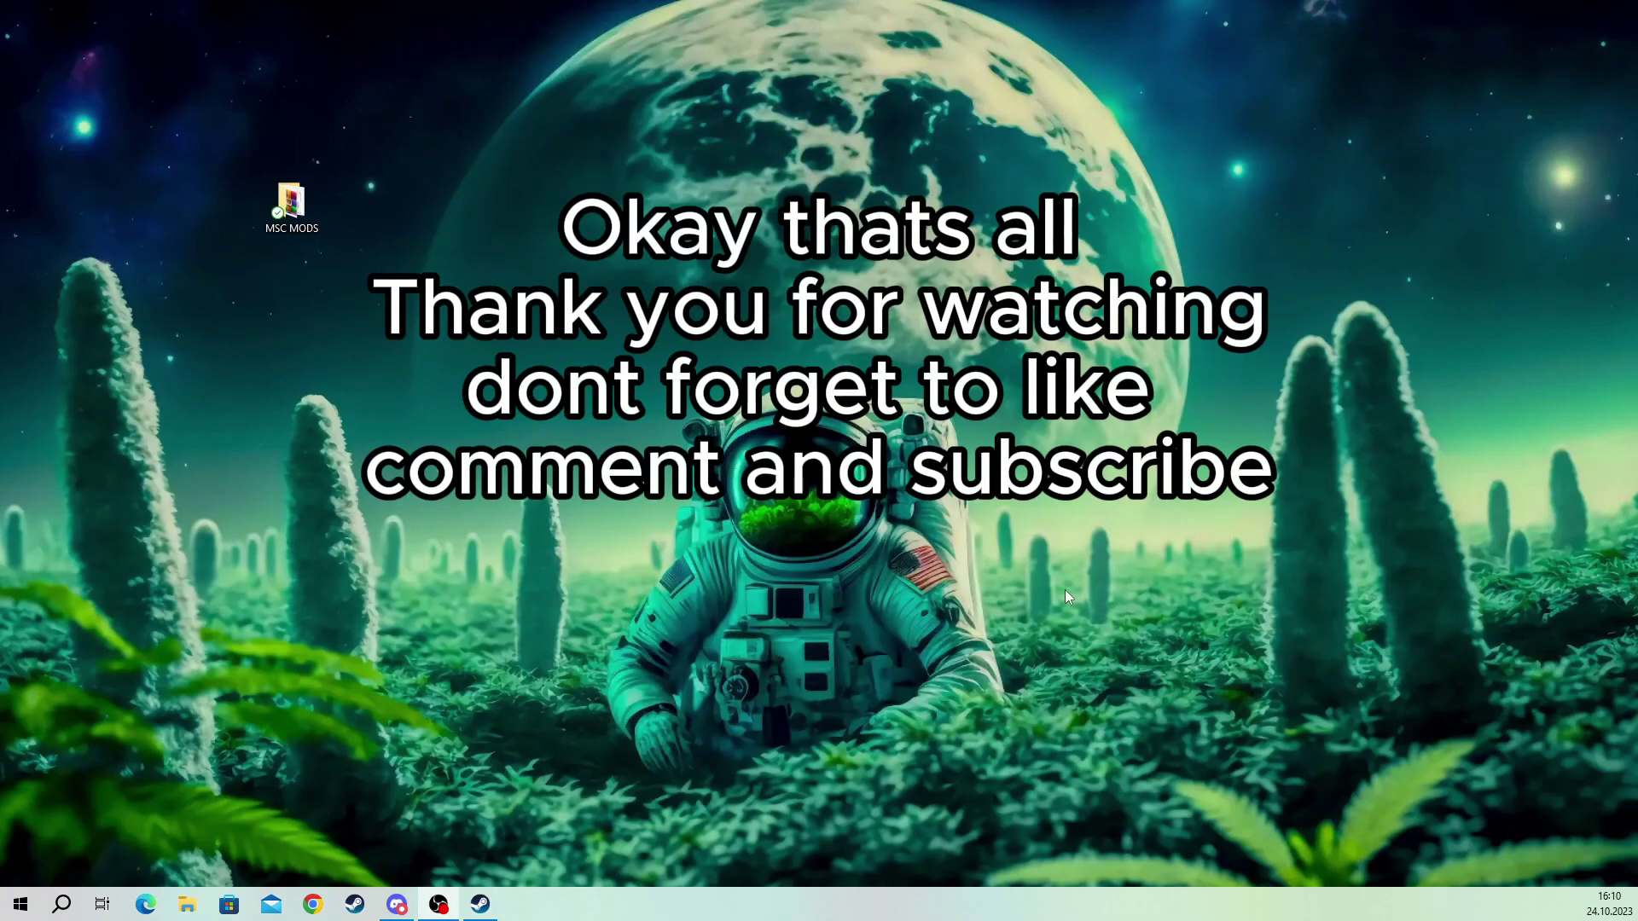